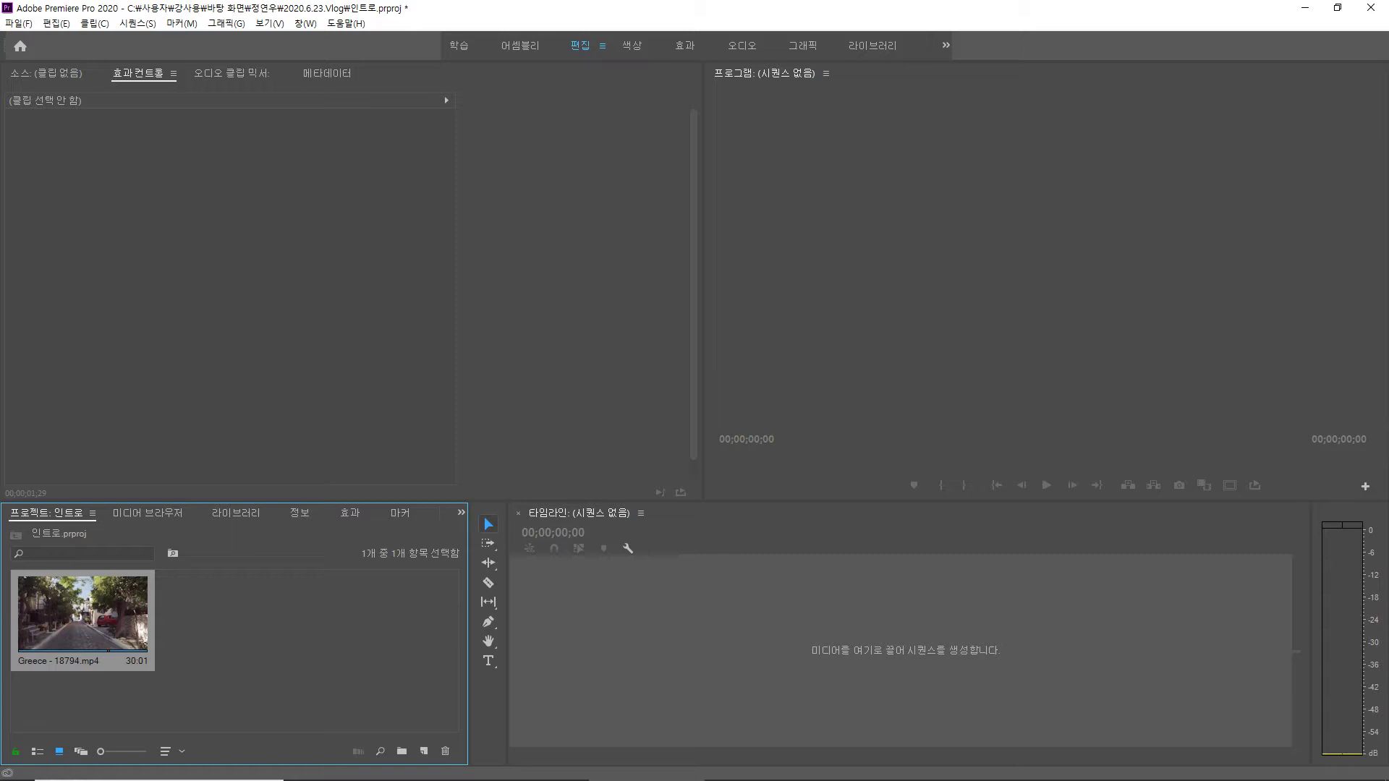
- Create a new sequence using the Digital SLR DSLR 1080p30 preset
click(107, 618)
click(424, 751)
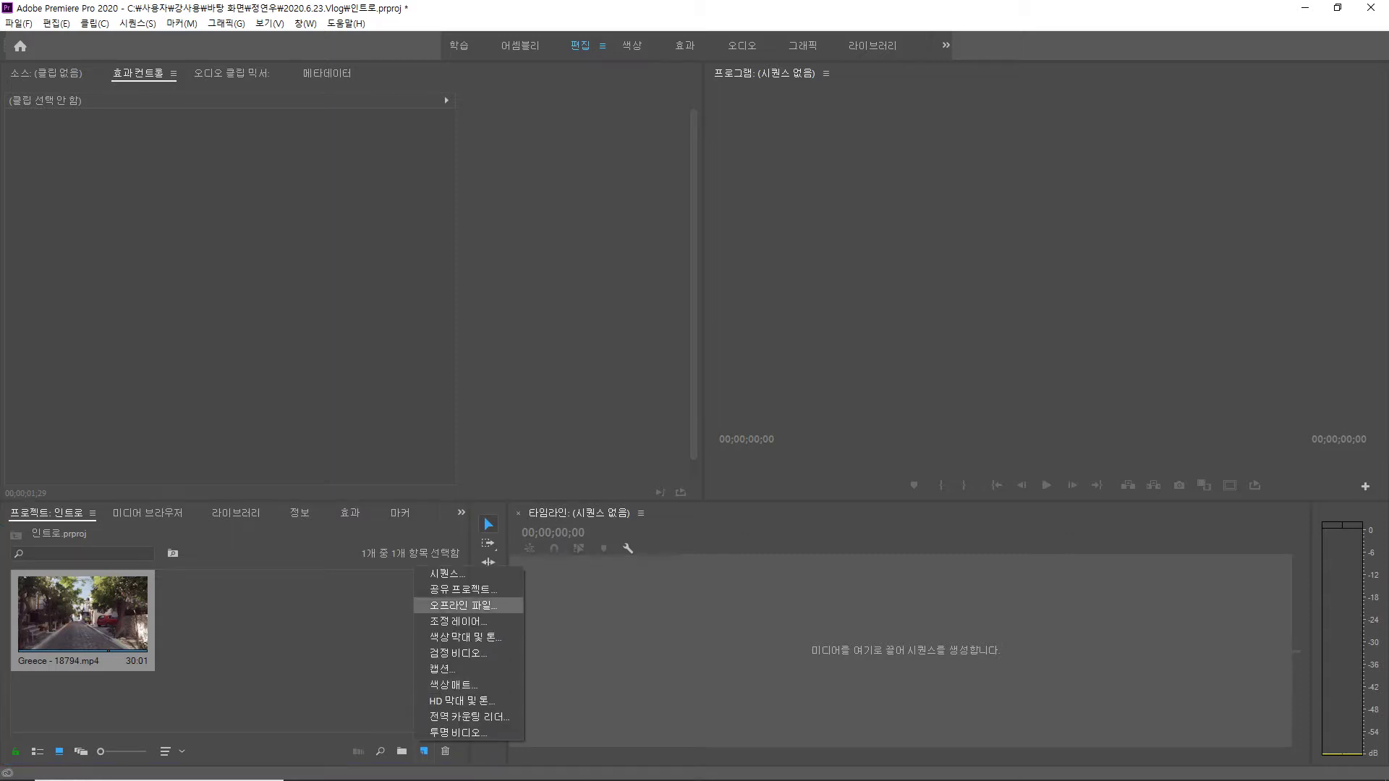
click(448, 573)
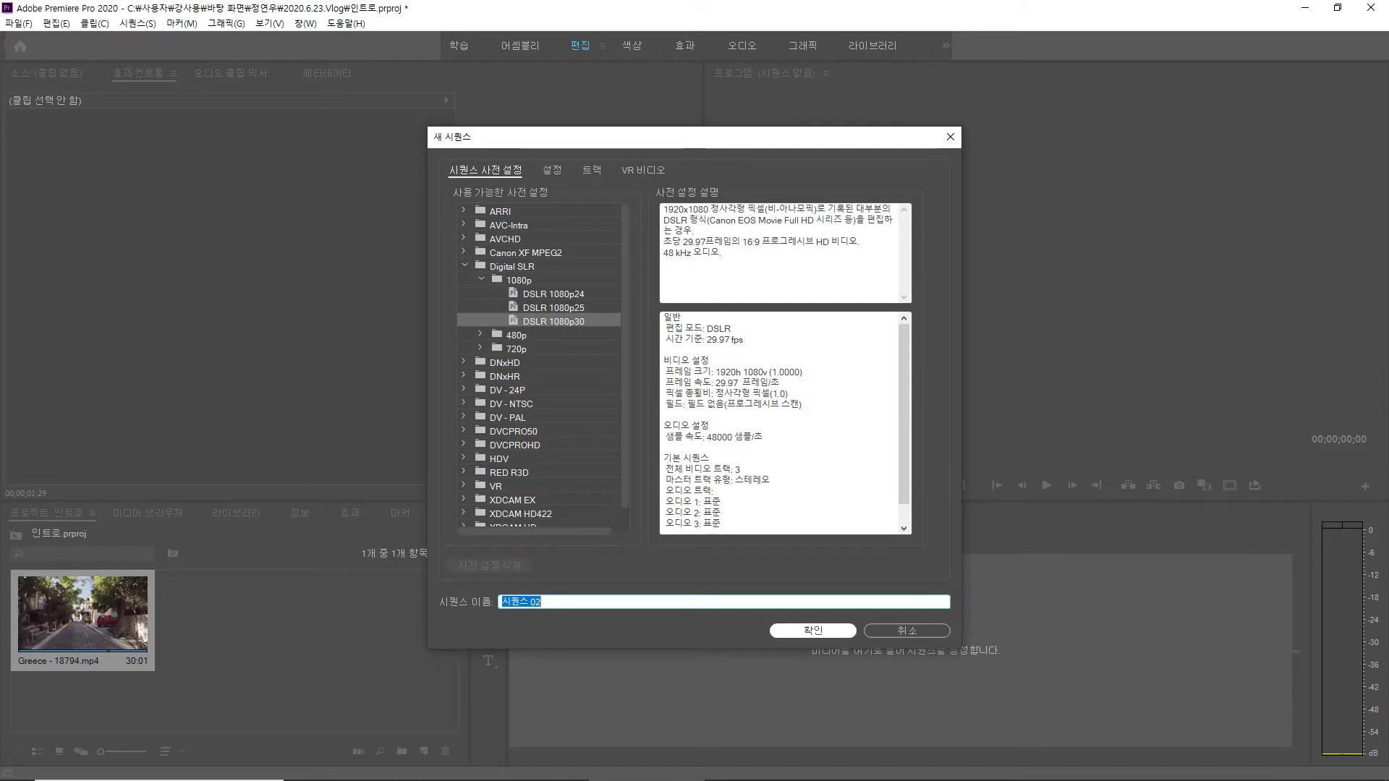
click(813, 631)
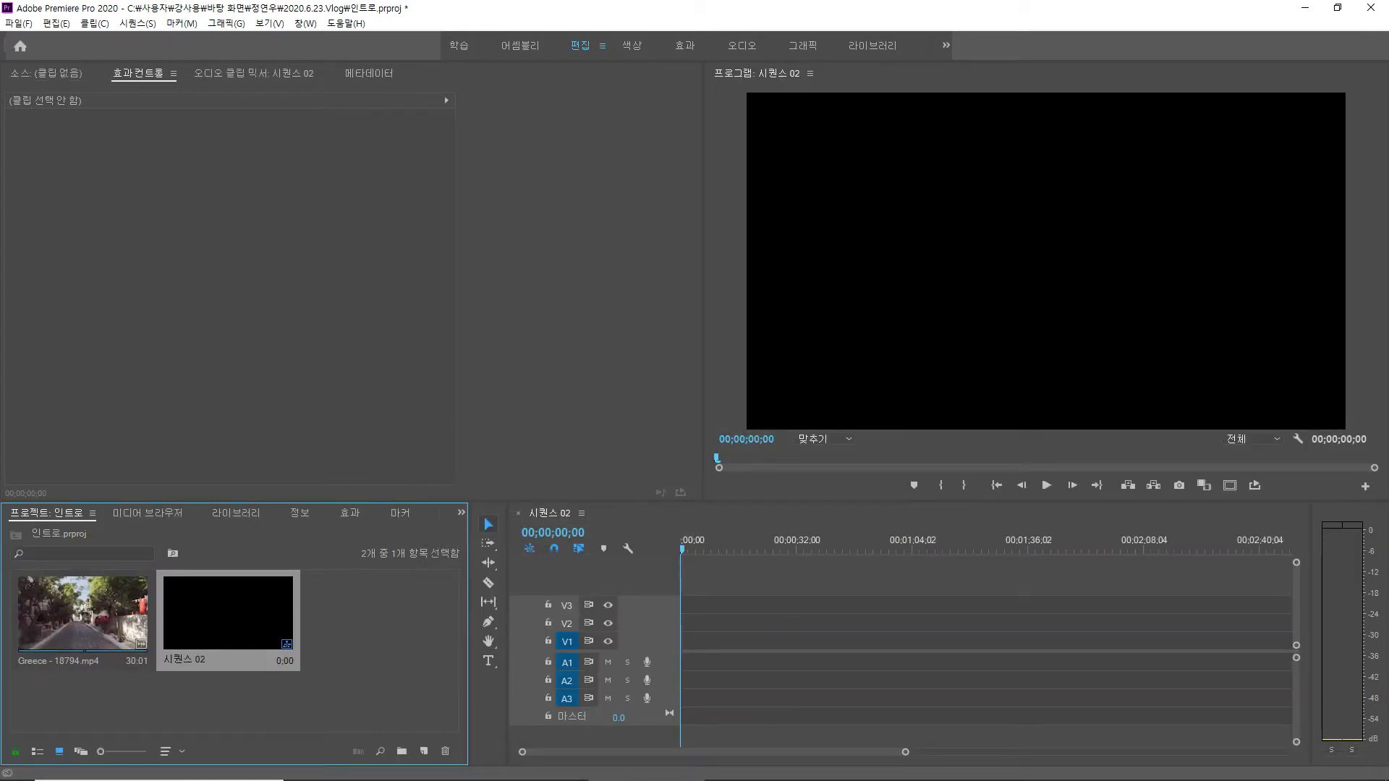
- Place the Greece - 18794.mp4 clip at the start of track V1, keeping the existing sequence settings
drag(84, 615, 724, 644)
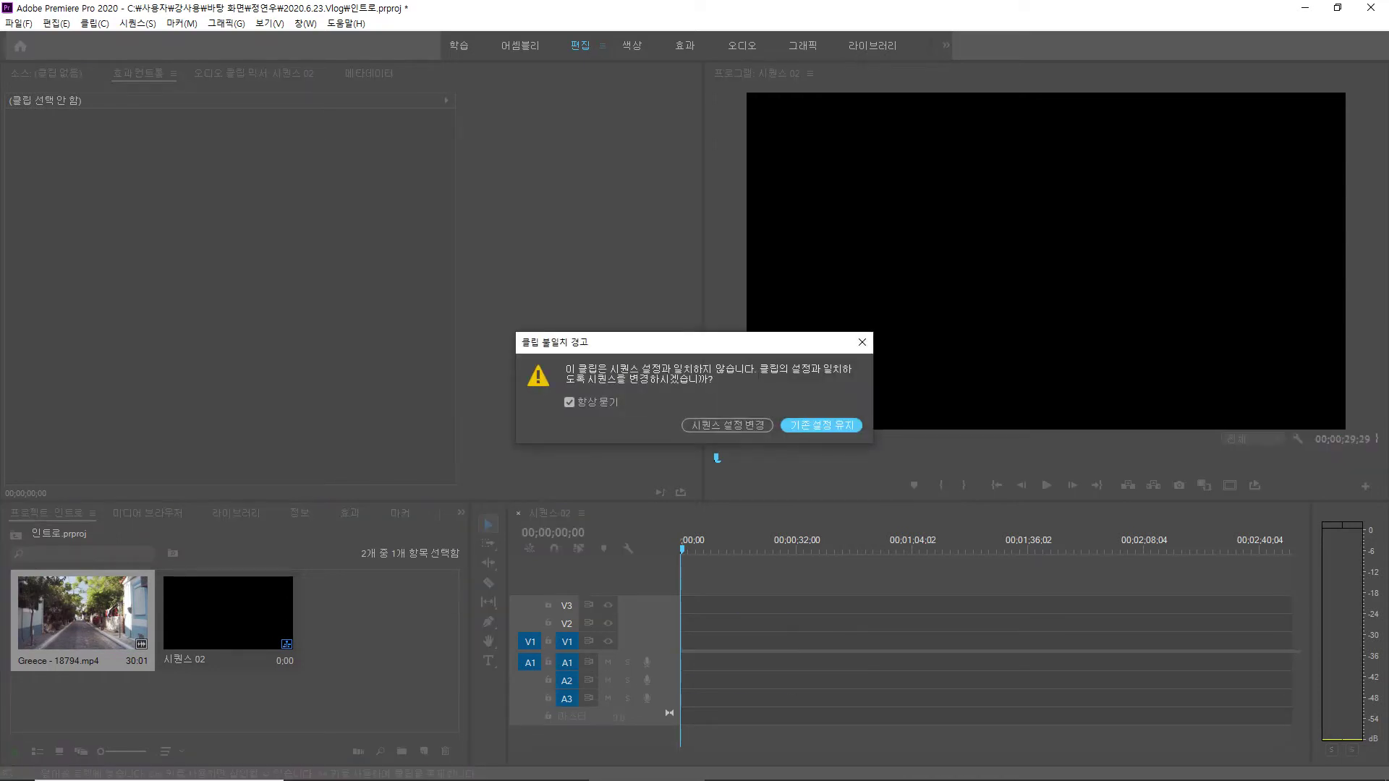
key(Return)
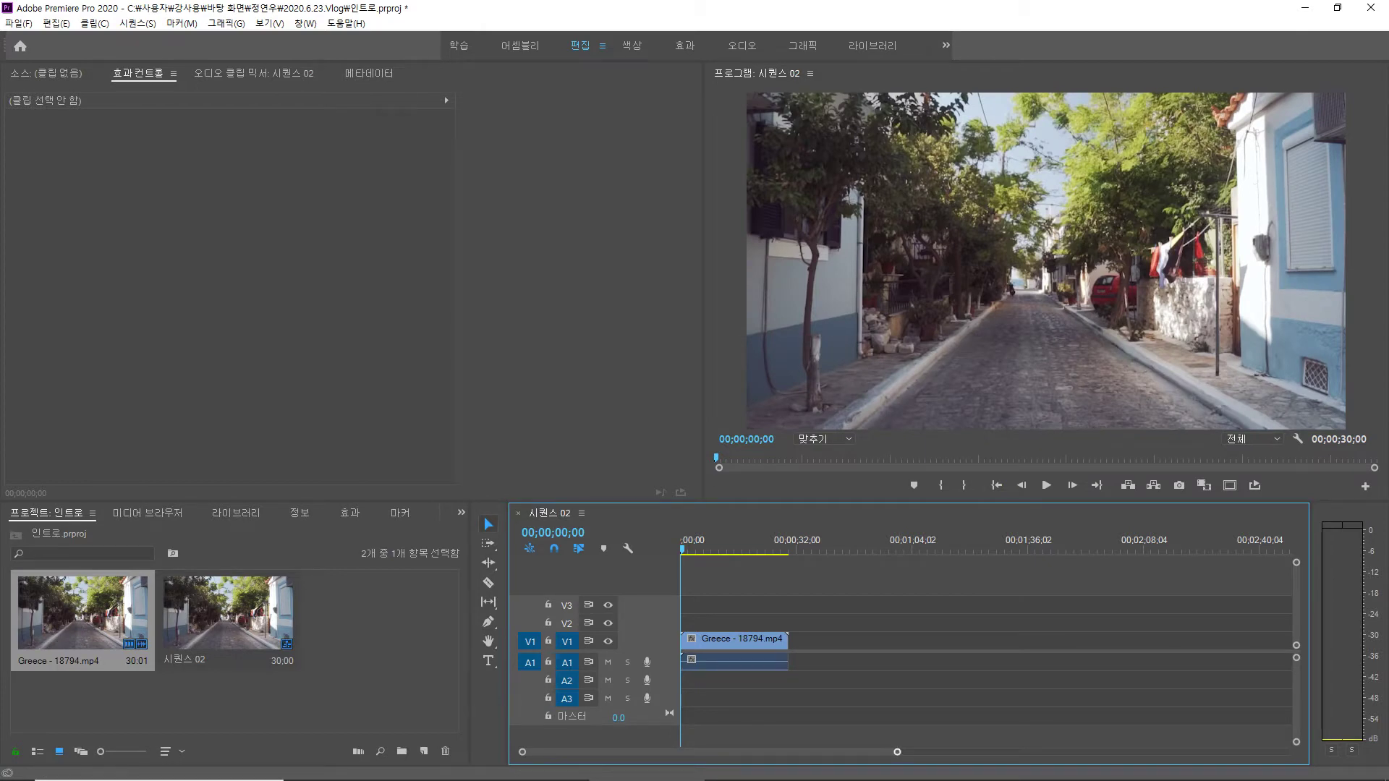
drag(897, 752, 729, 753)
key(equal)
key(equal)
key(equal)
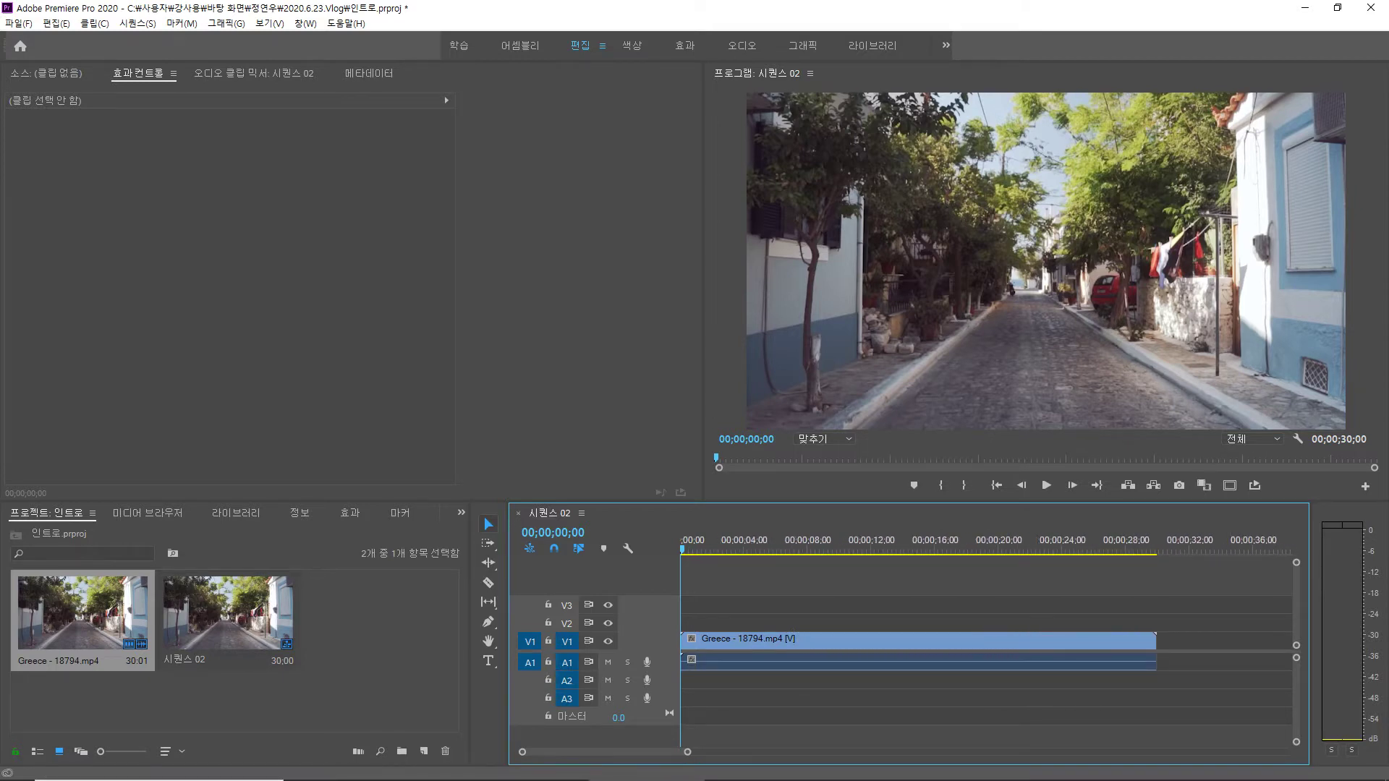
key(equal)
key(equal)
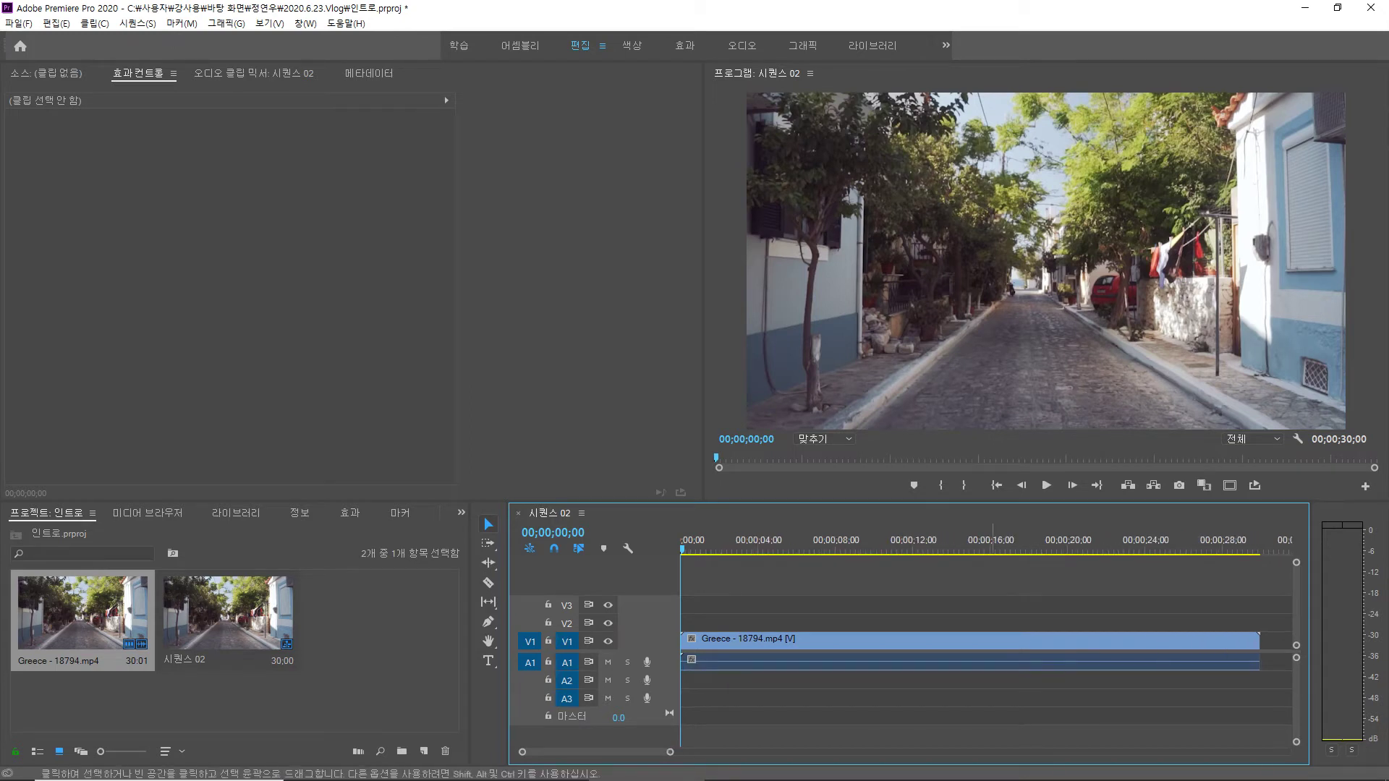
- Play and scrub through the street footage, then return the playhead to the start of the sequence
key(space)
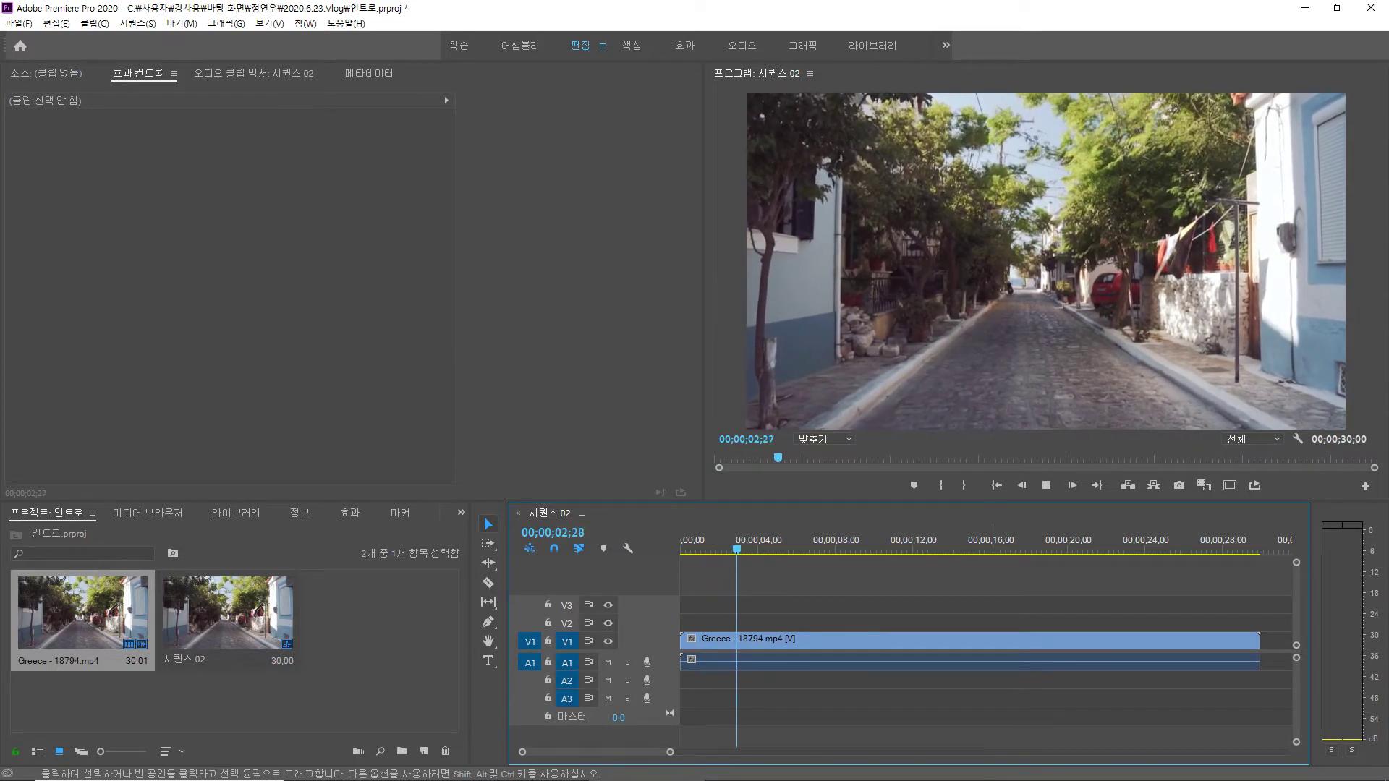
drag(769, 549, 964, 550)
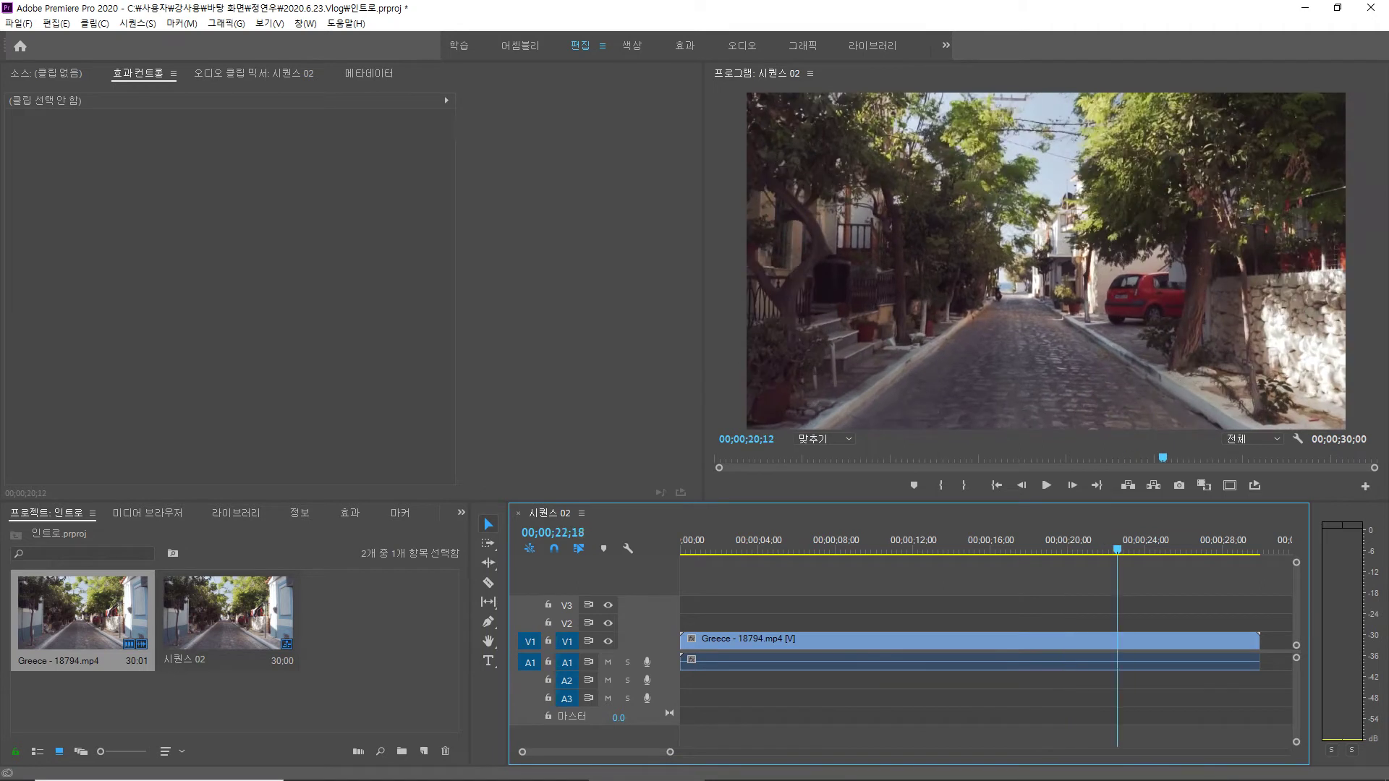
drag(1227, 549, 681, 550)
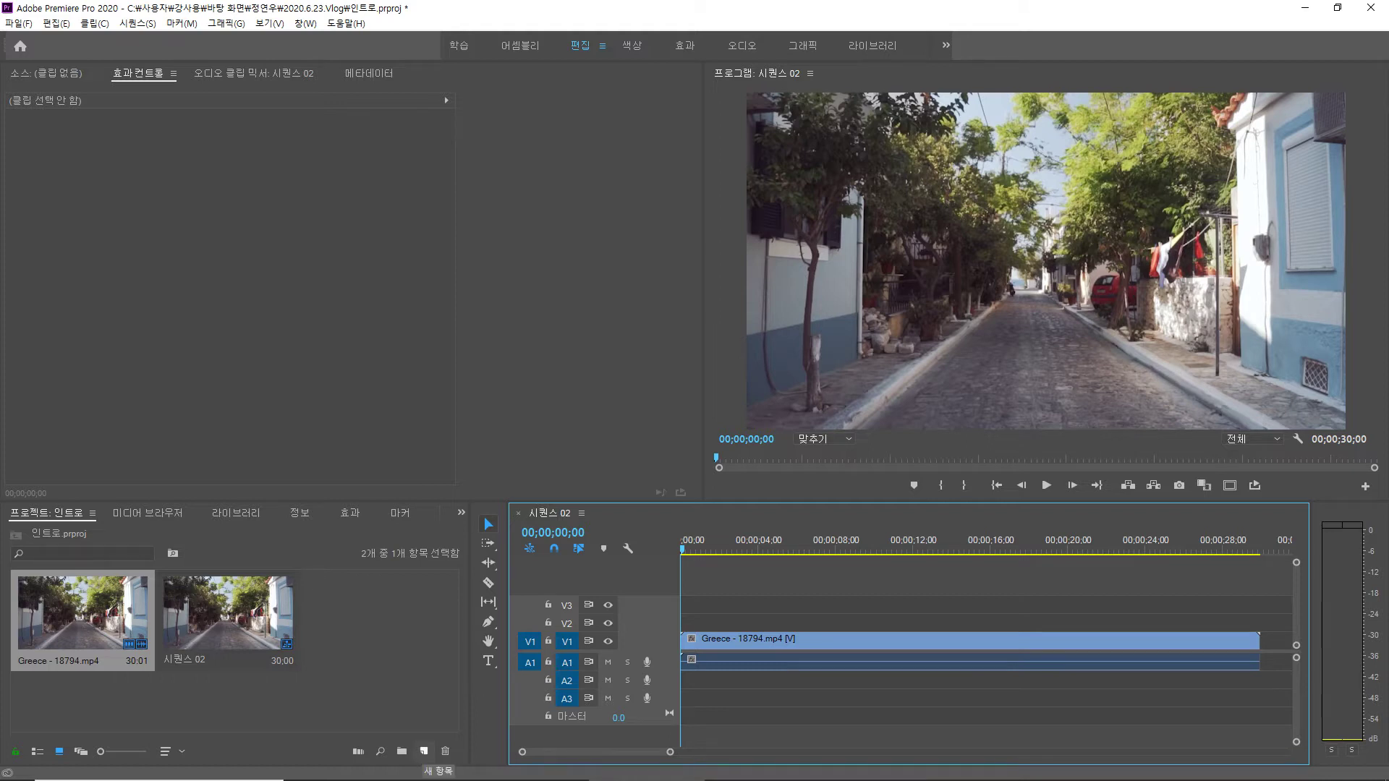
- Create a black (000000) color matte at 1920 x 1080 and 29.97 fps, named 검정매트
click(423, 751)
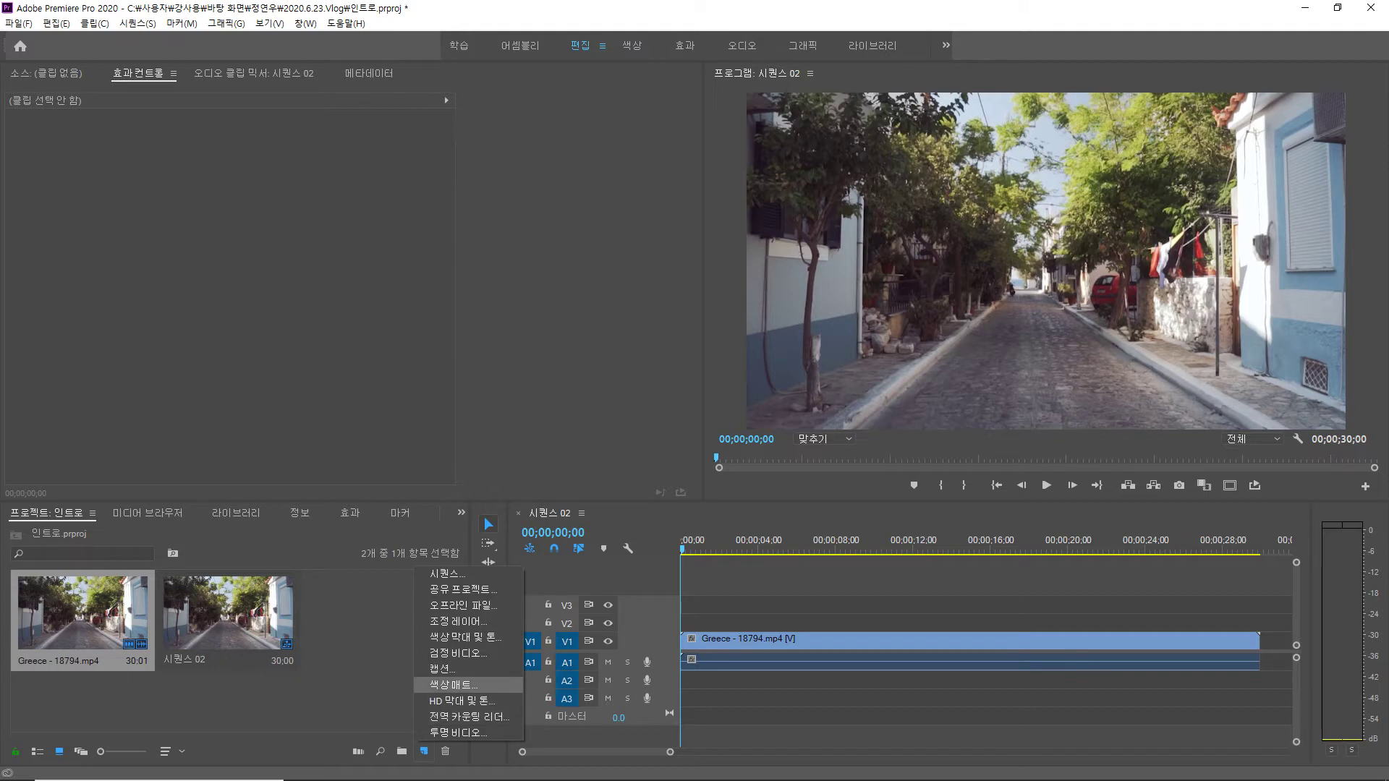
click(453, 684)
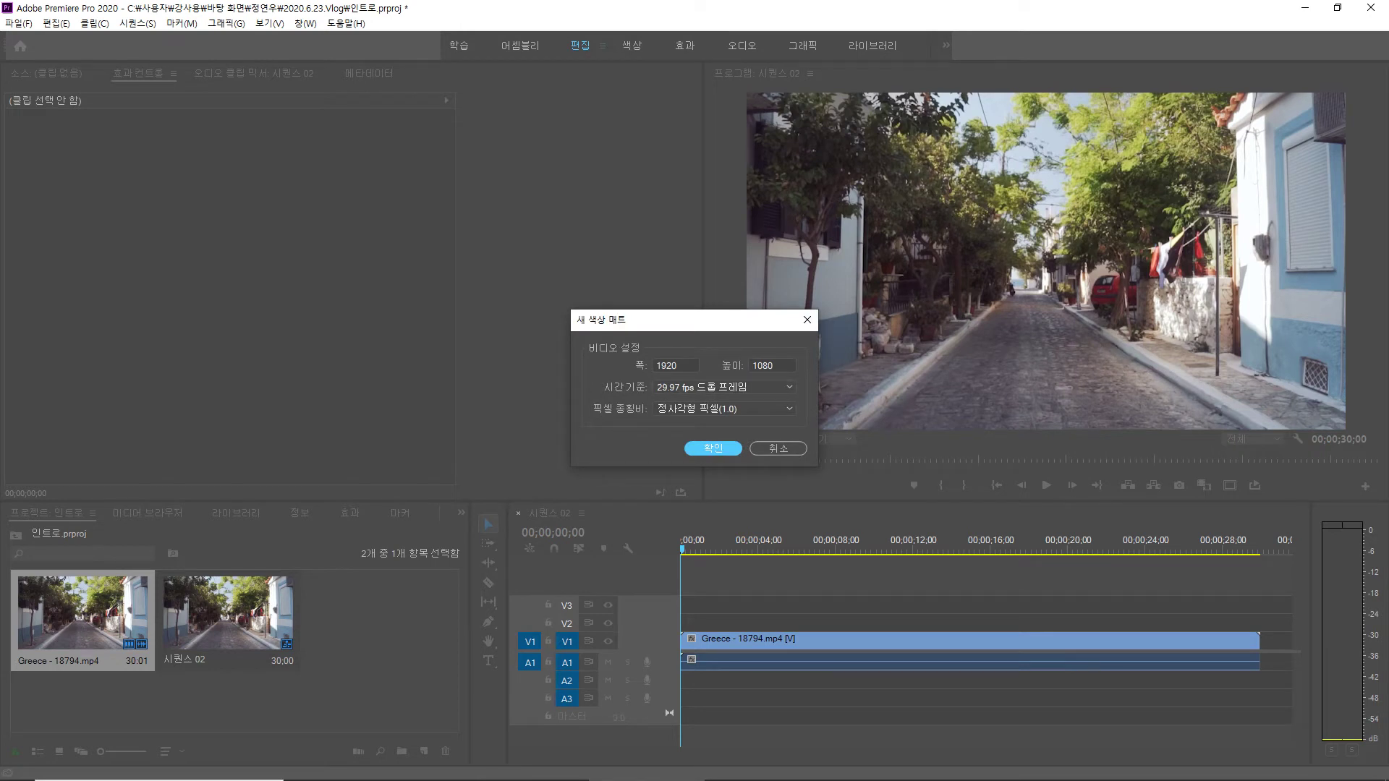
key(Return)
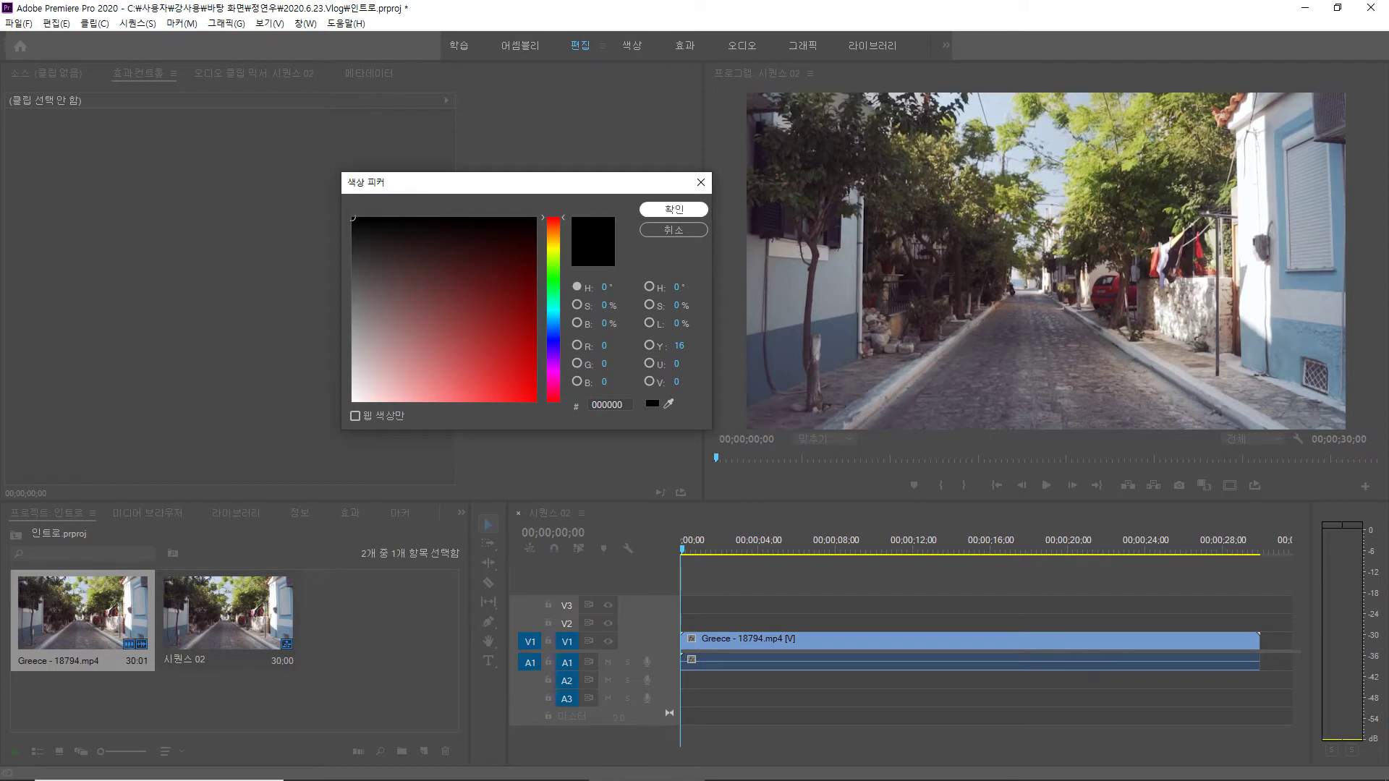
click(674, 209)
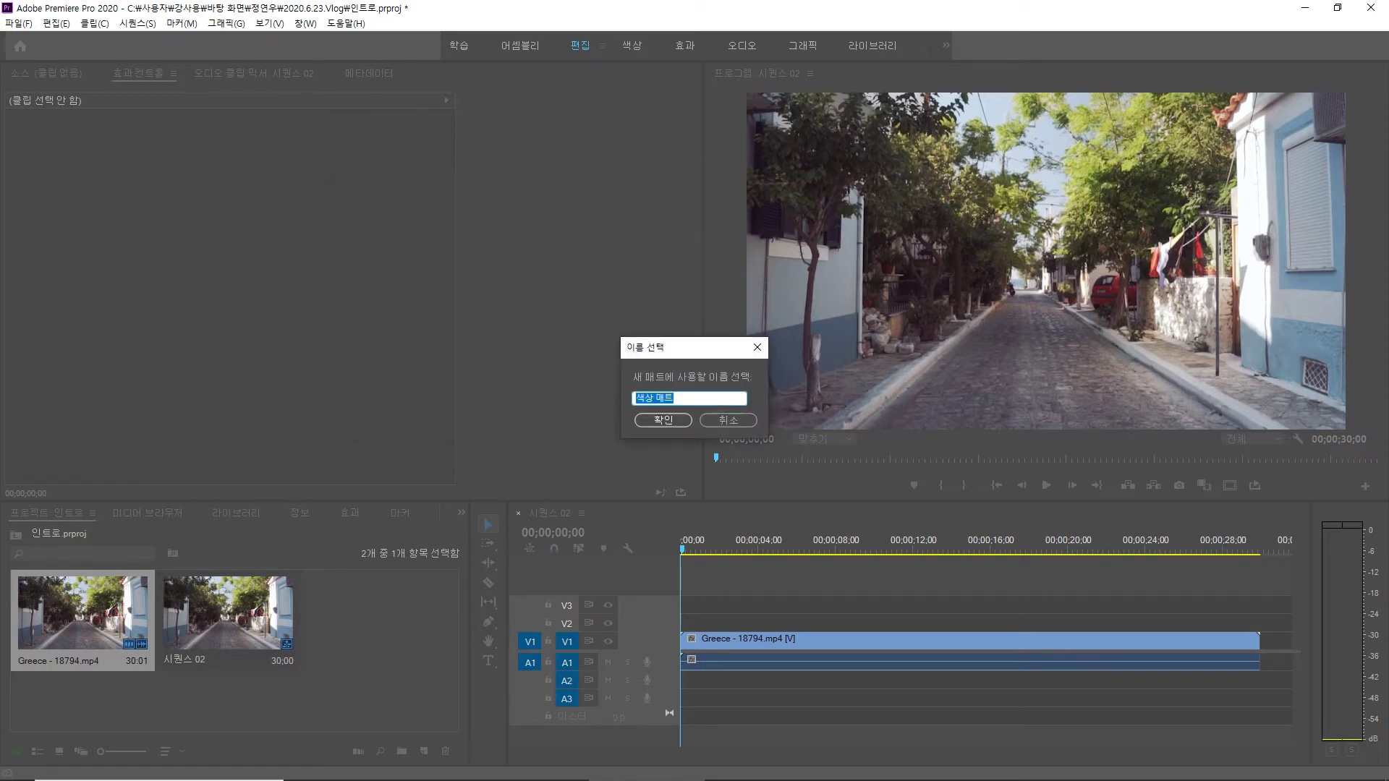
text(검정매트)
key(Return)
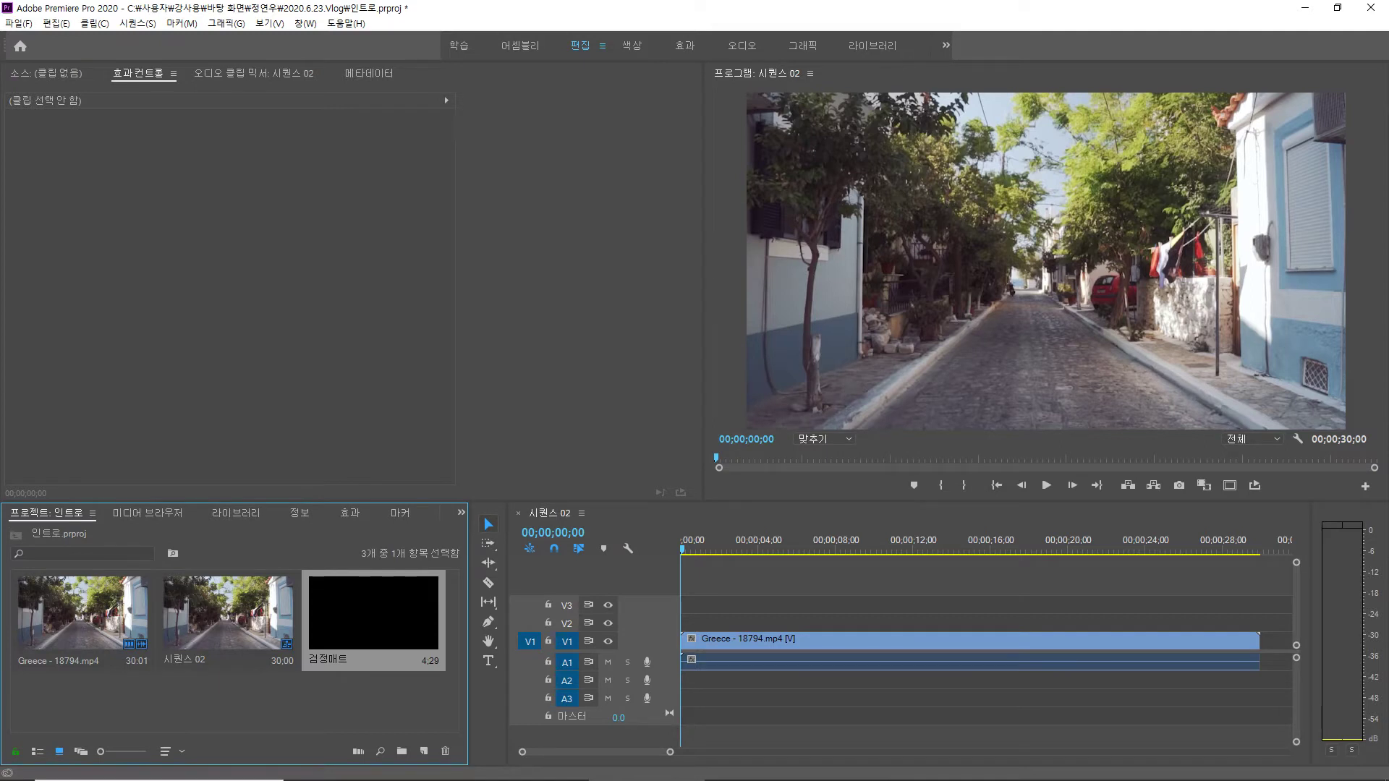
- Place the 검정매트 matte on track V2 at the start of the sequence and set its duration to 10 seconds
drag(373, 613, 687, 622)
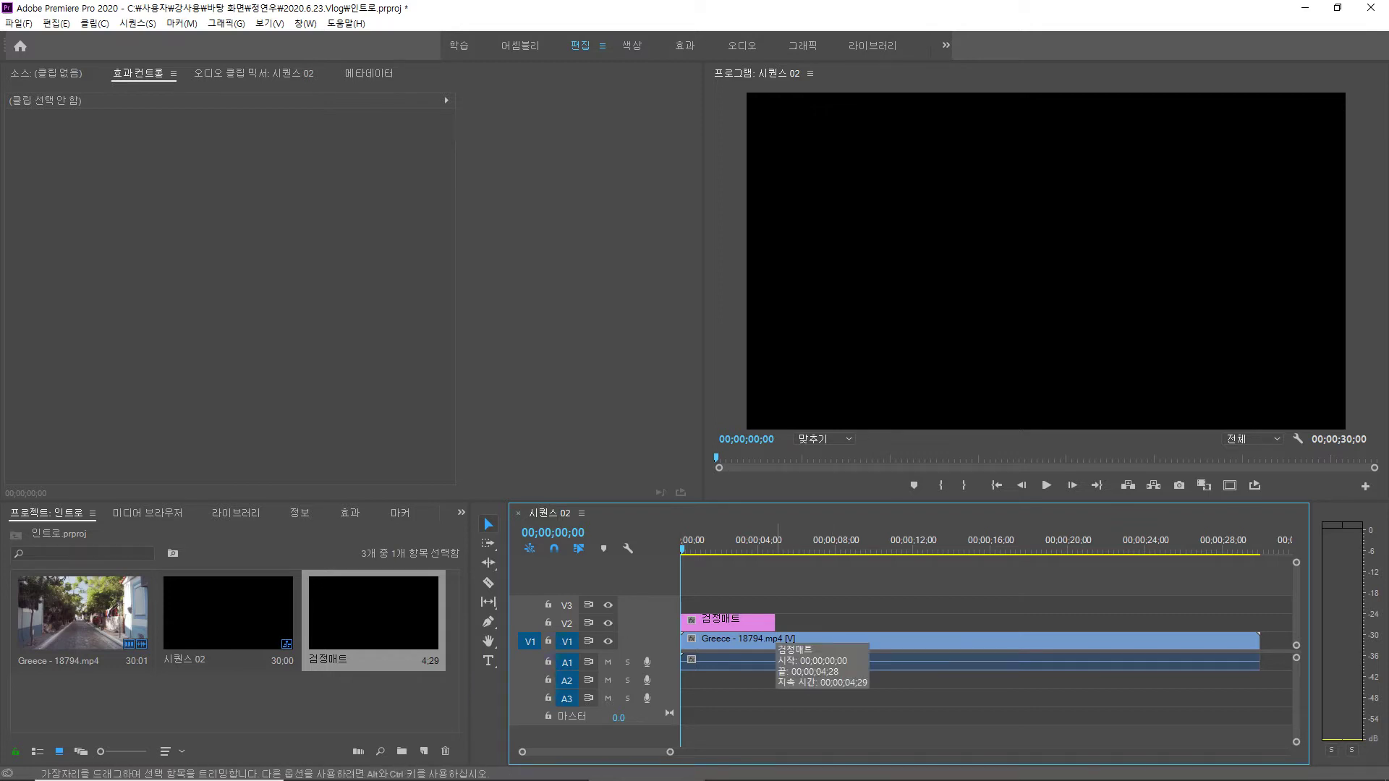
drag(775, 620, 873, 622)
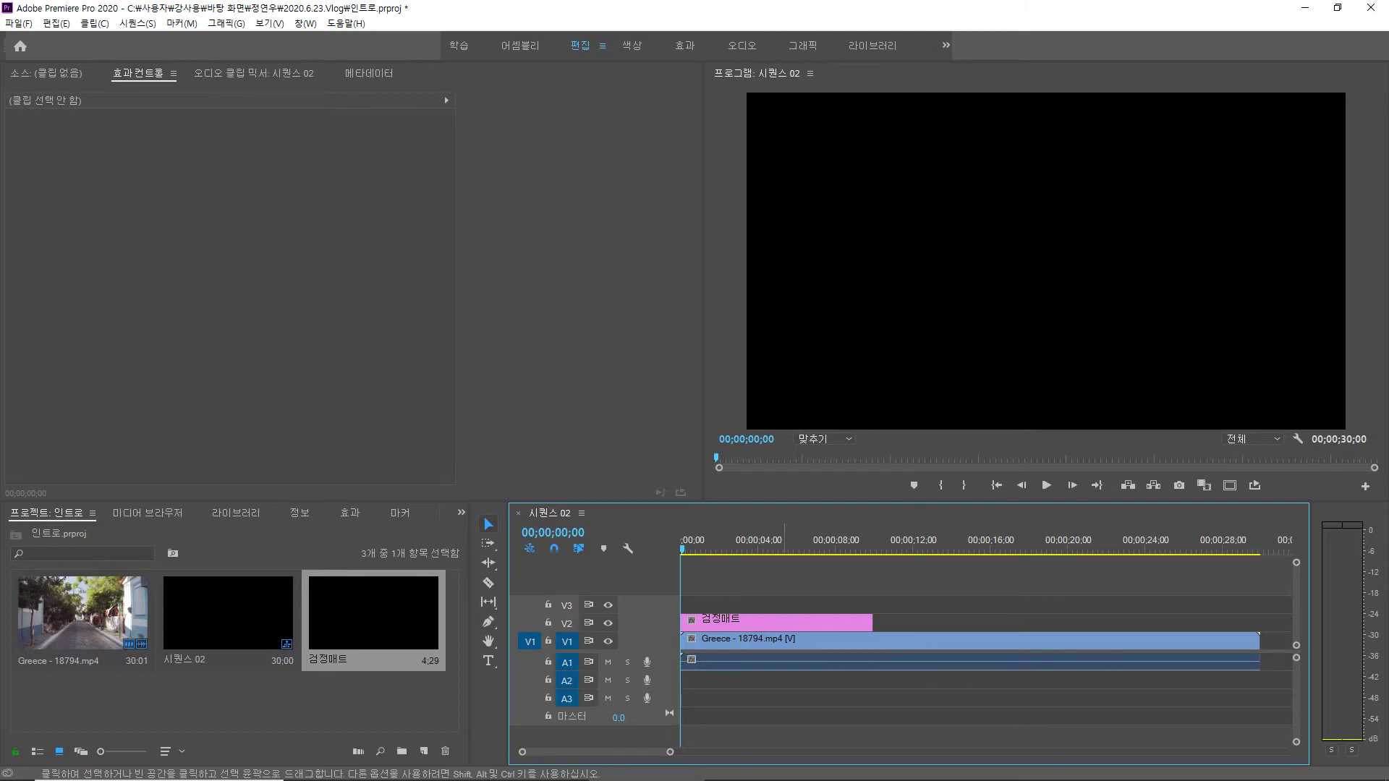
right_click(782, 622)
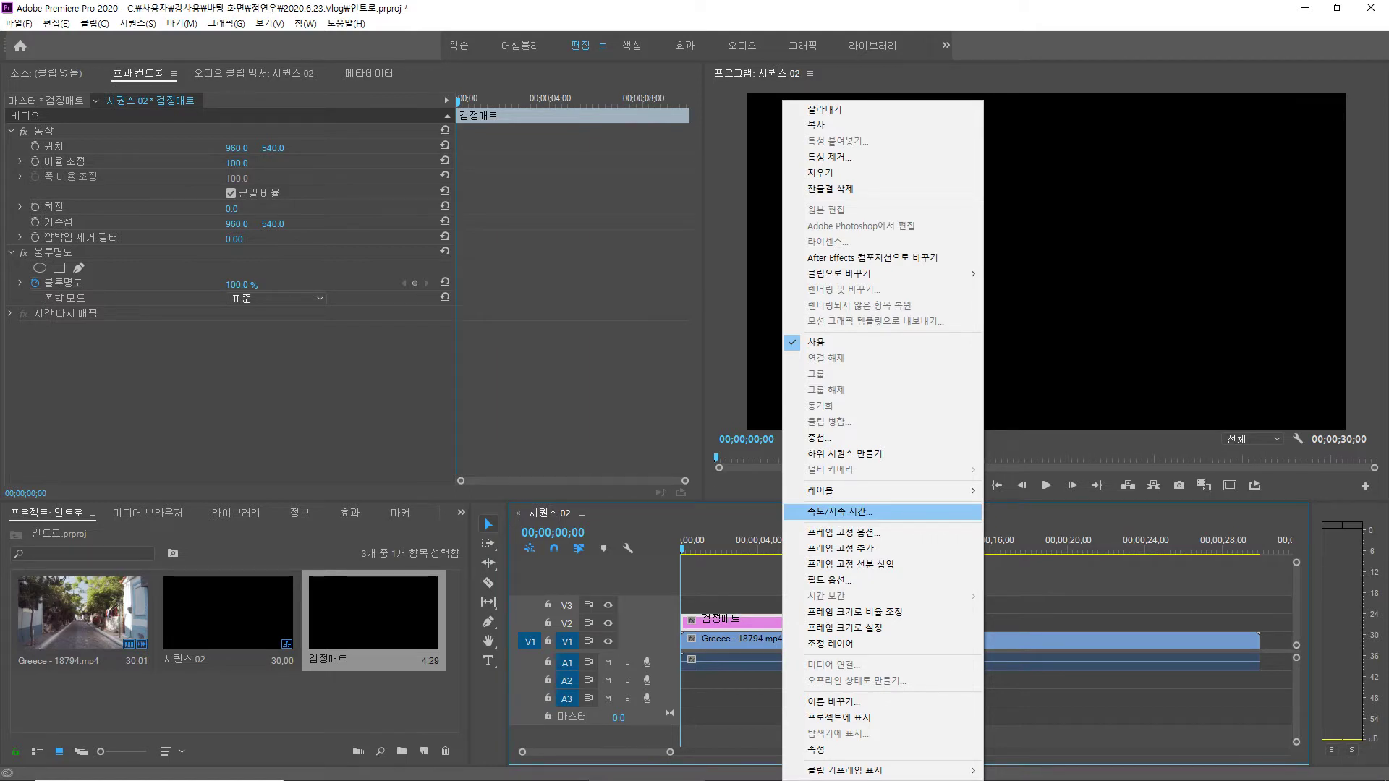
click(839, 511)
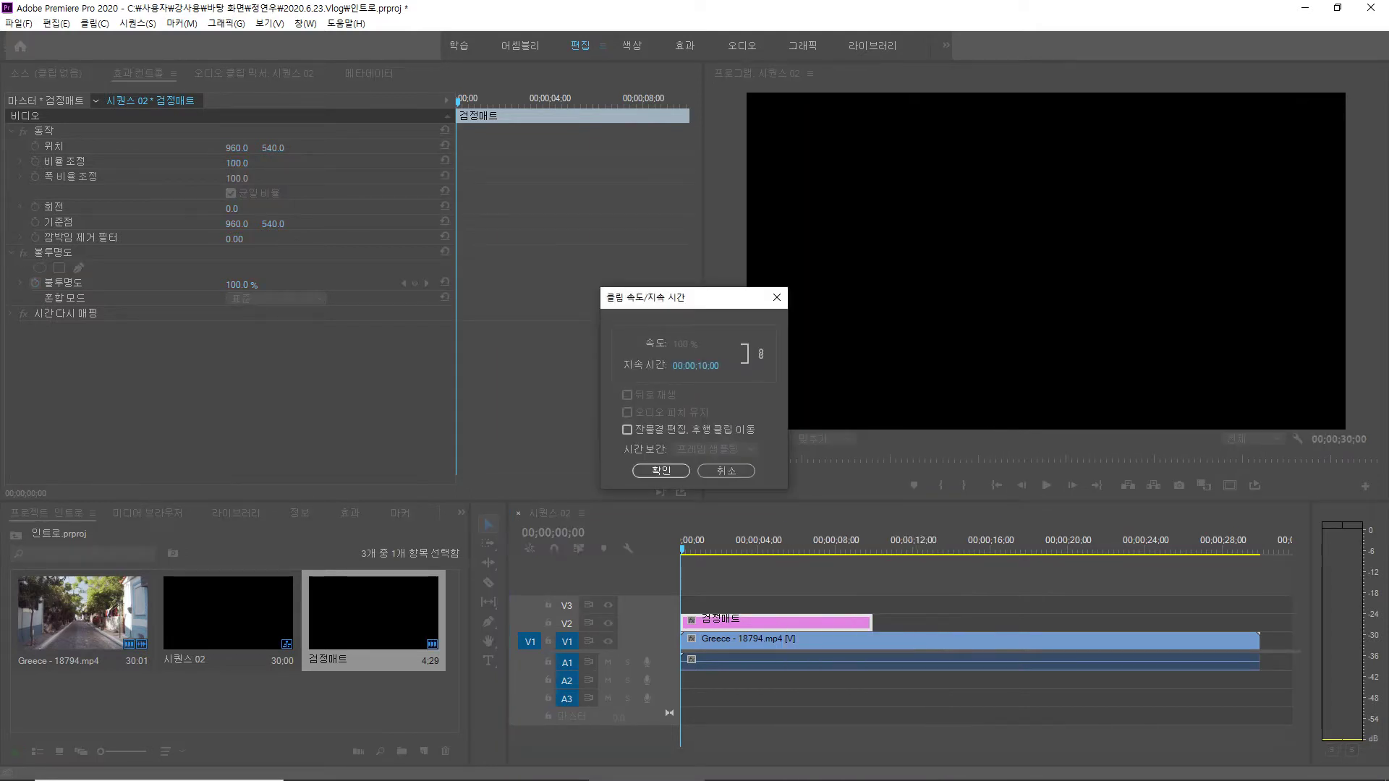
click(695, 366)
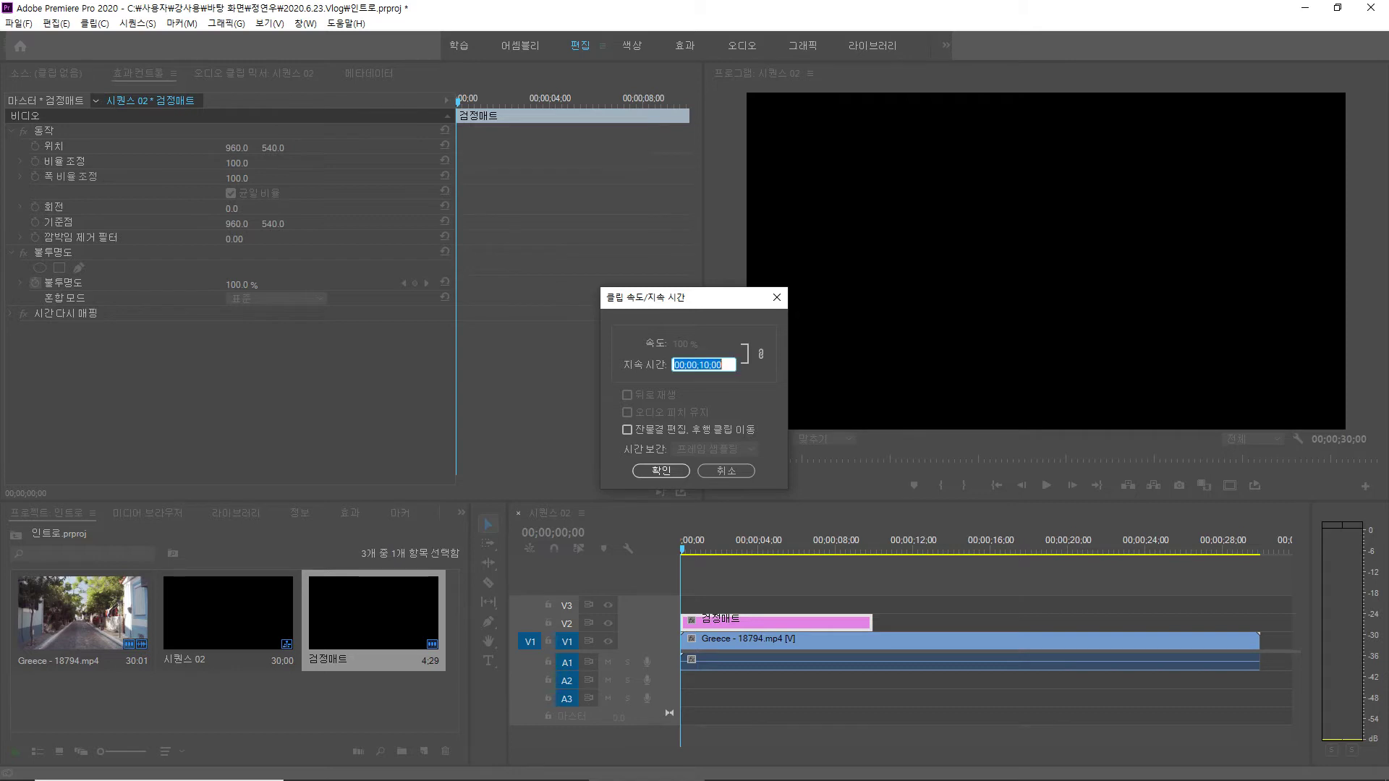
text(1000)
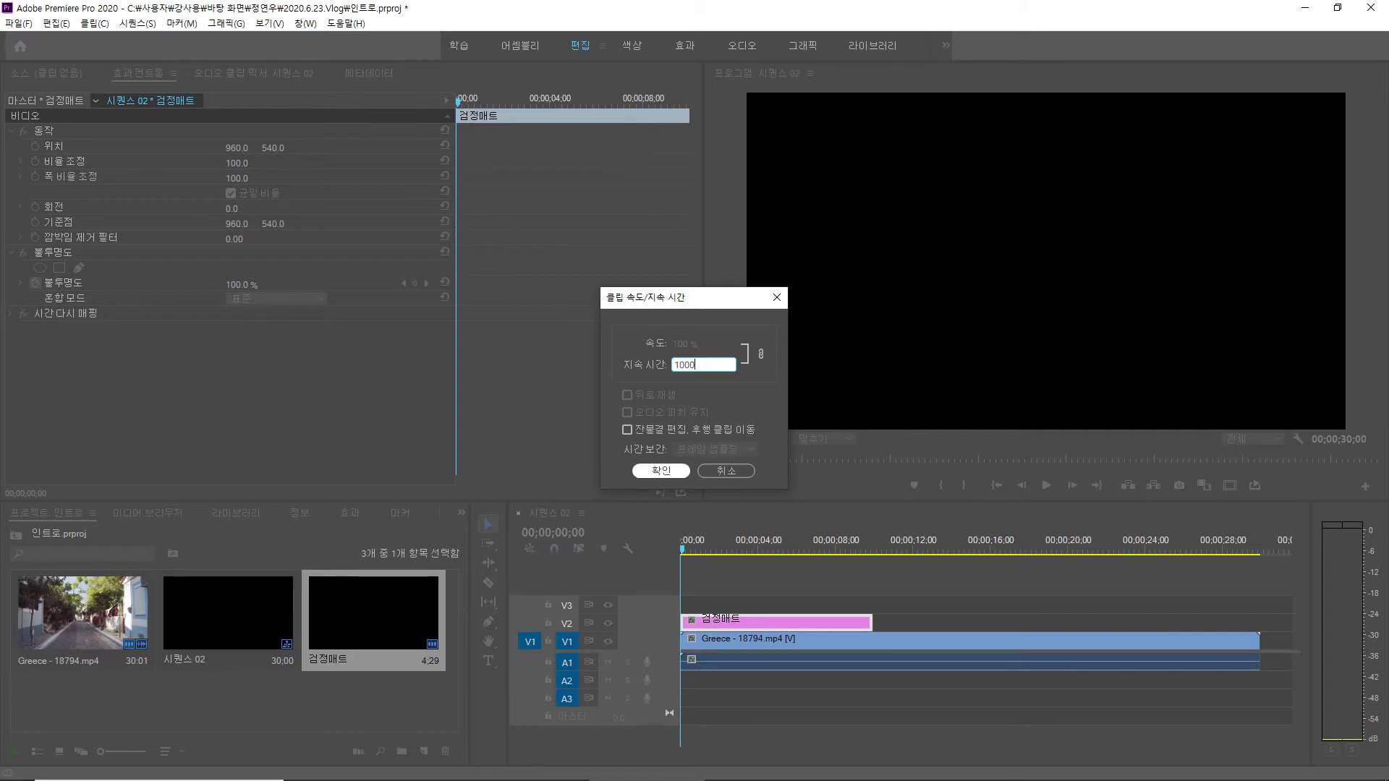
click(676, 471)
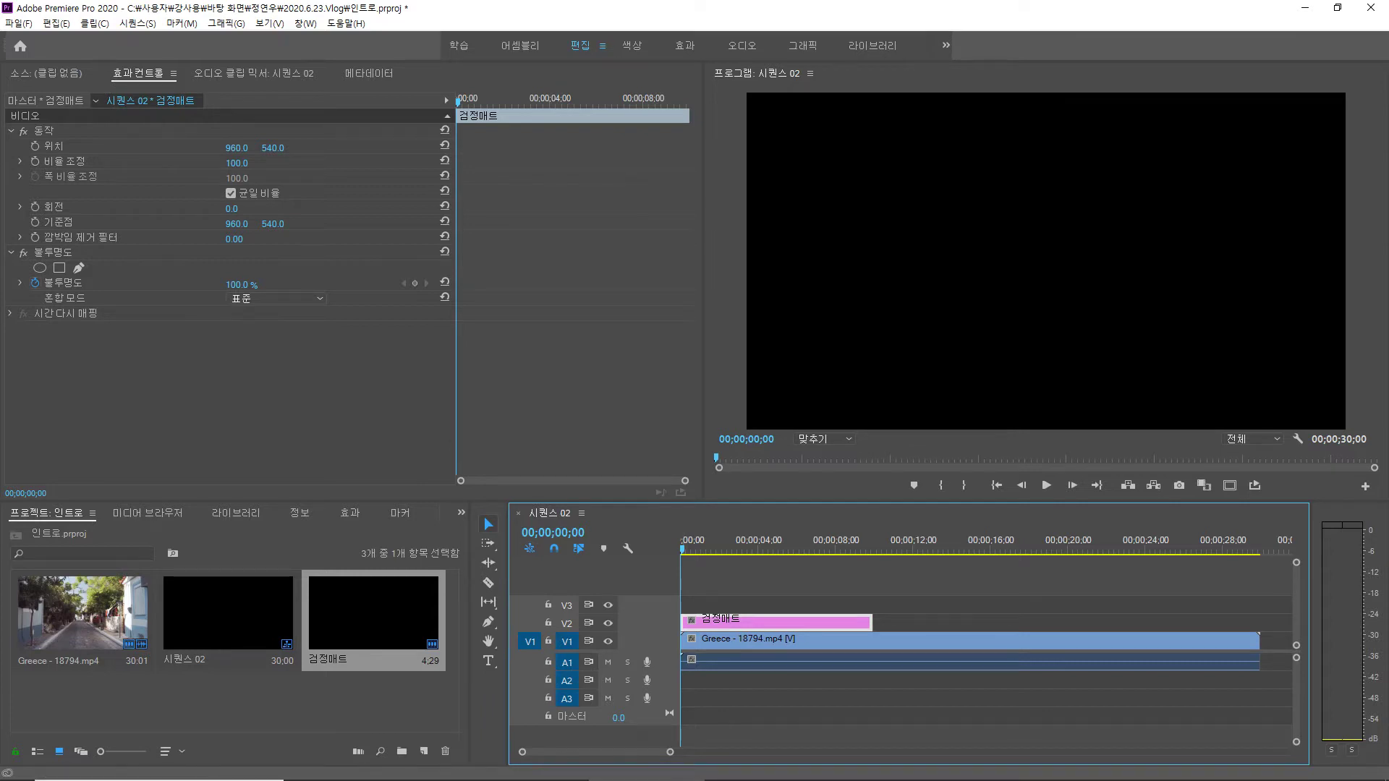
- Apply the Crop (자르기) video effect to the 검정매트 matte on track V2
click(350, 513)
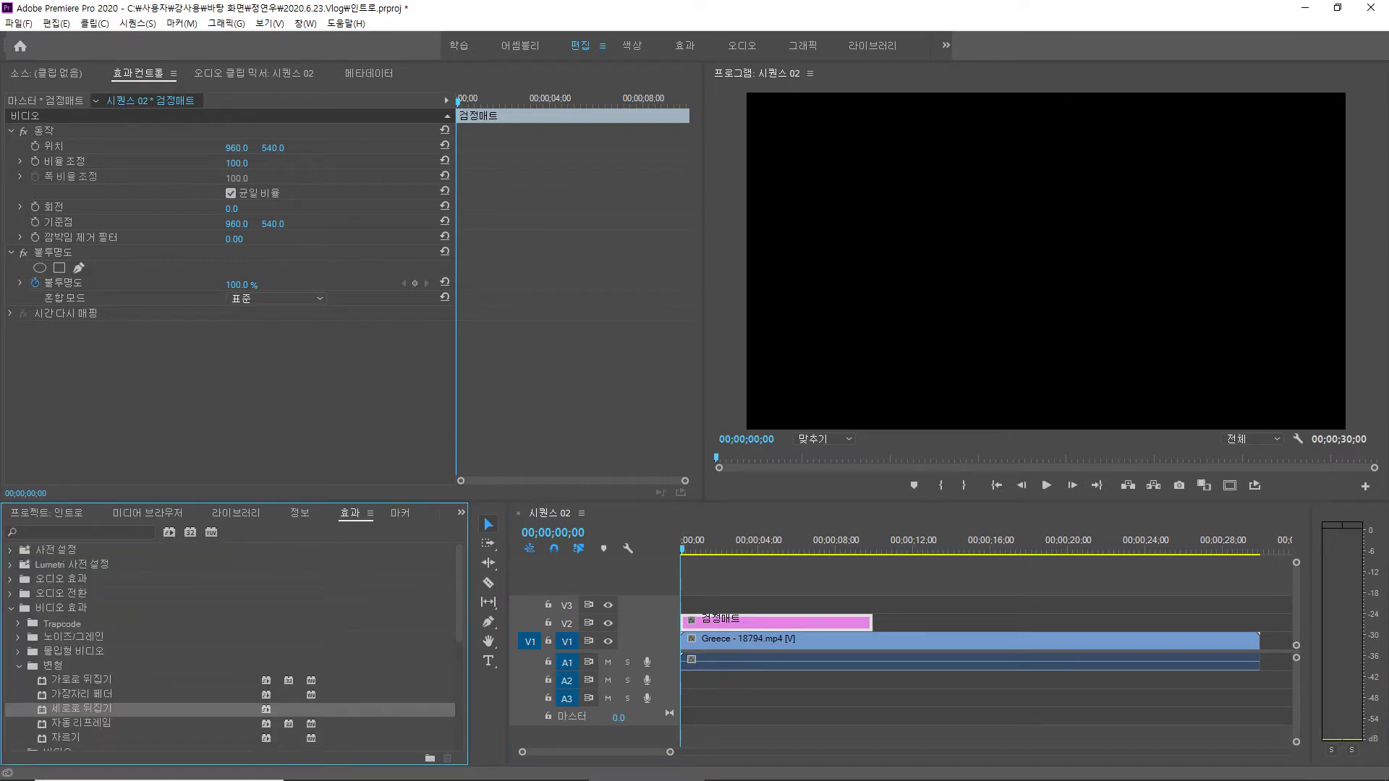
click(66, 738)
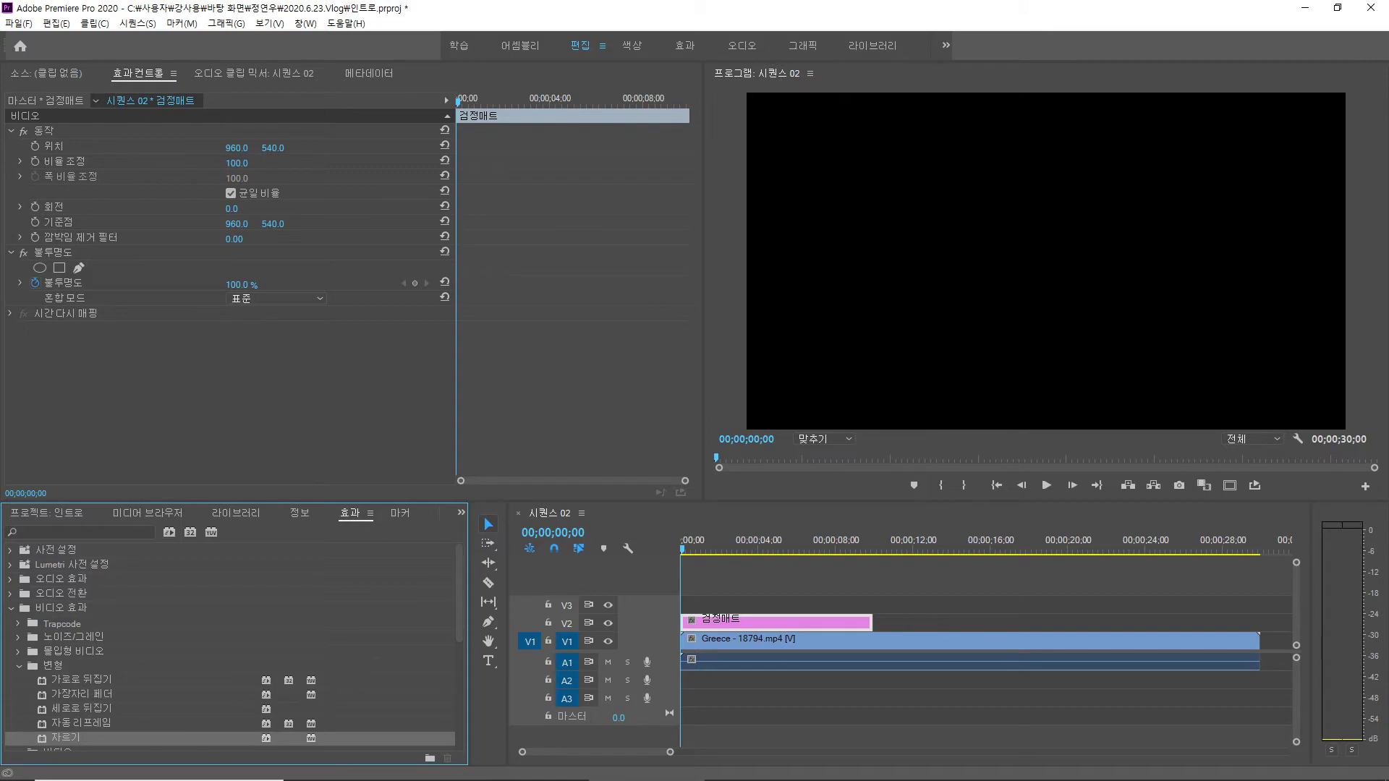
drag(66, 738, 774, 623)
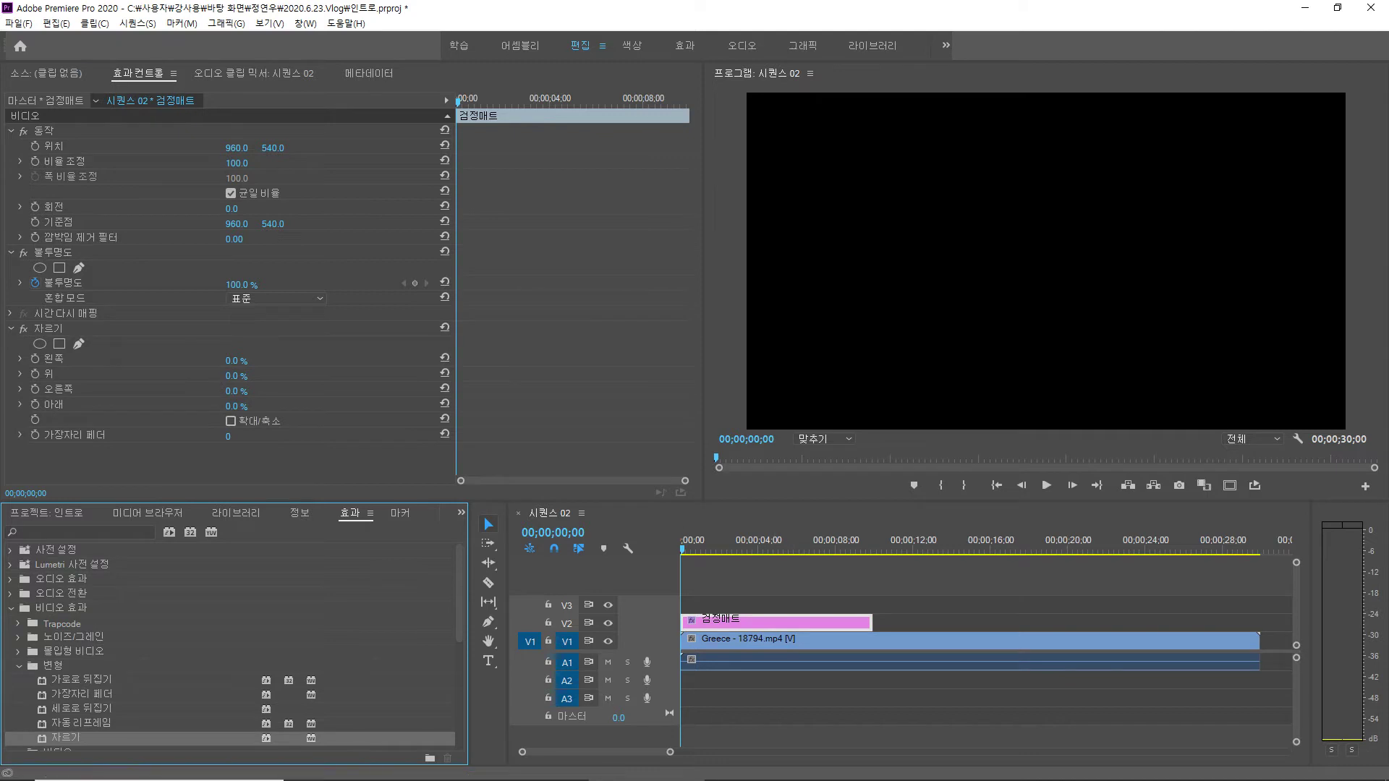
- Set the matte's Crop top (위) value to 49% and start keyframing it at the beginning of the sequence
click(236, 375)
text(49)
key(Return)
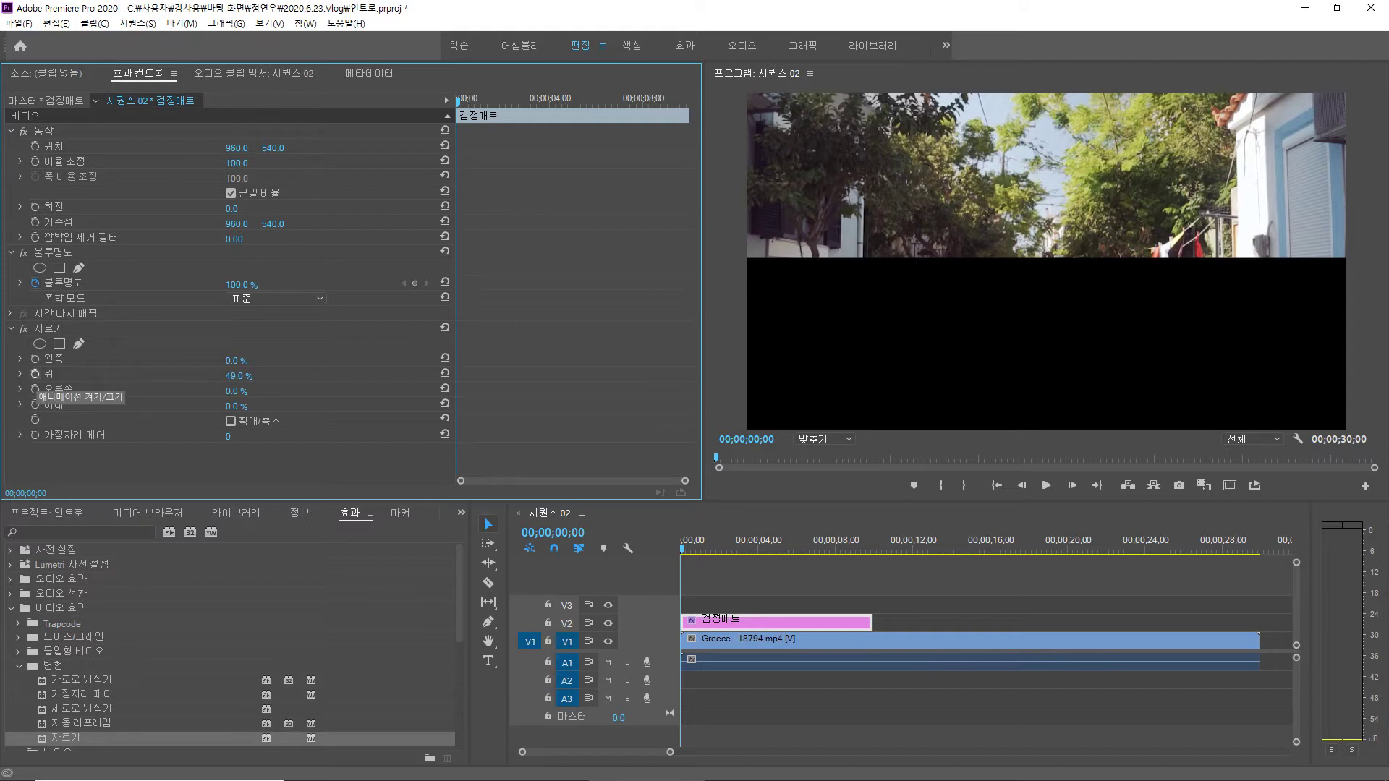
click(34, 373)
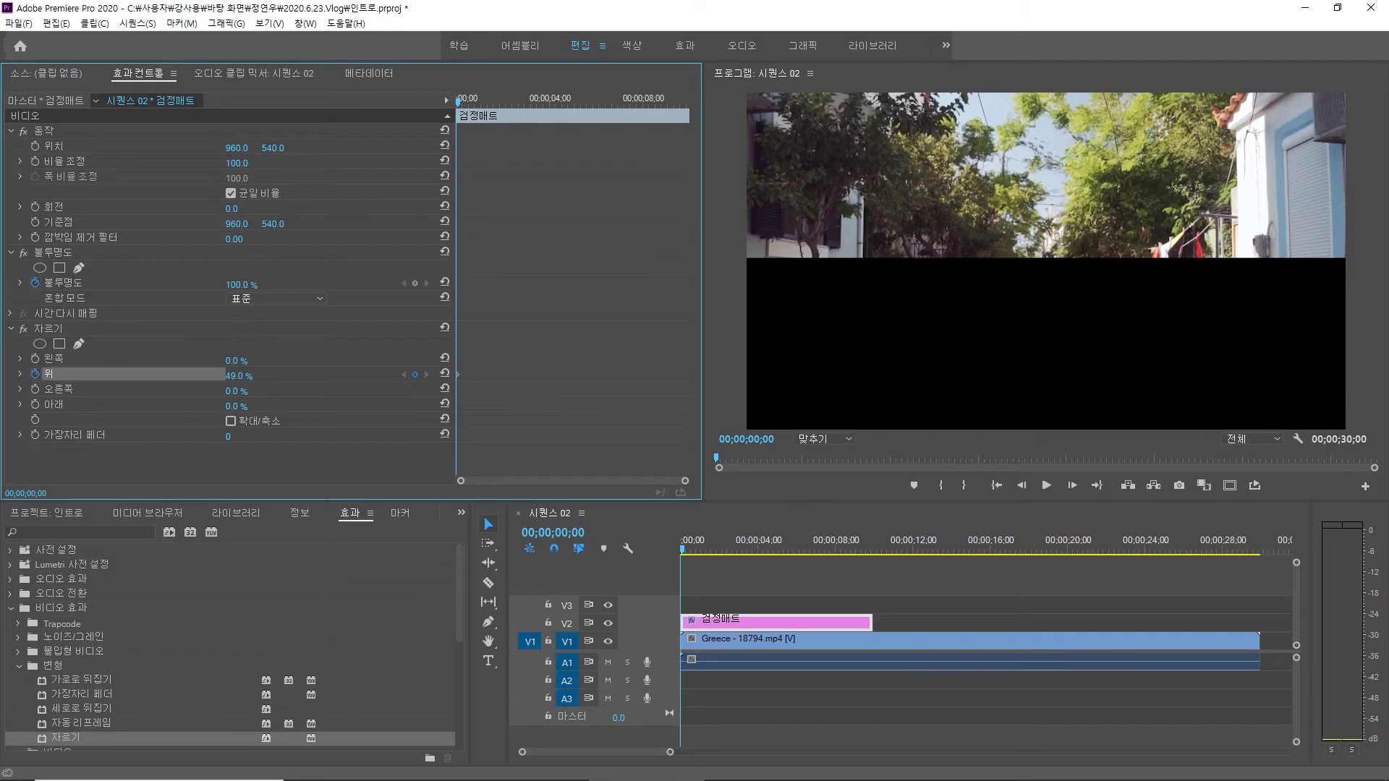
- Add a Crop top (위) keyframe of 100% on the matte at 00;00;05;00
key(space)
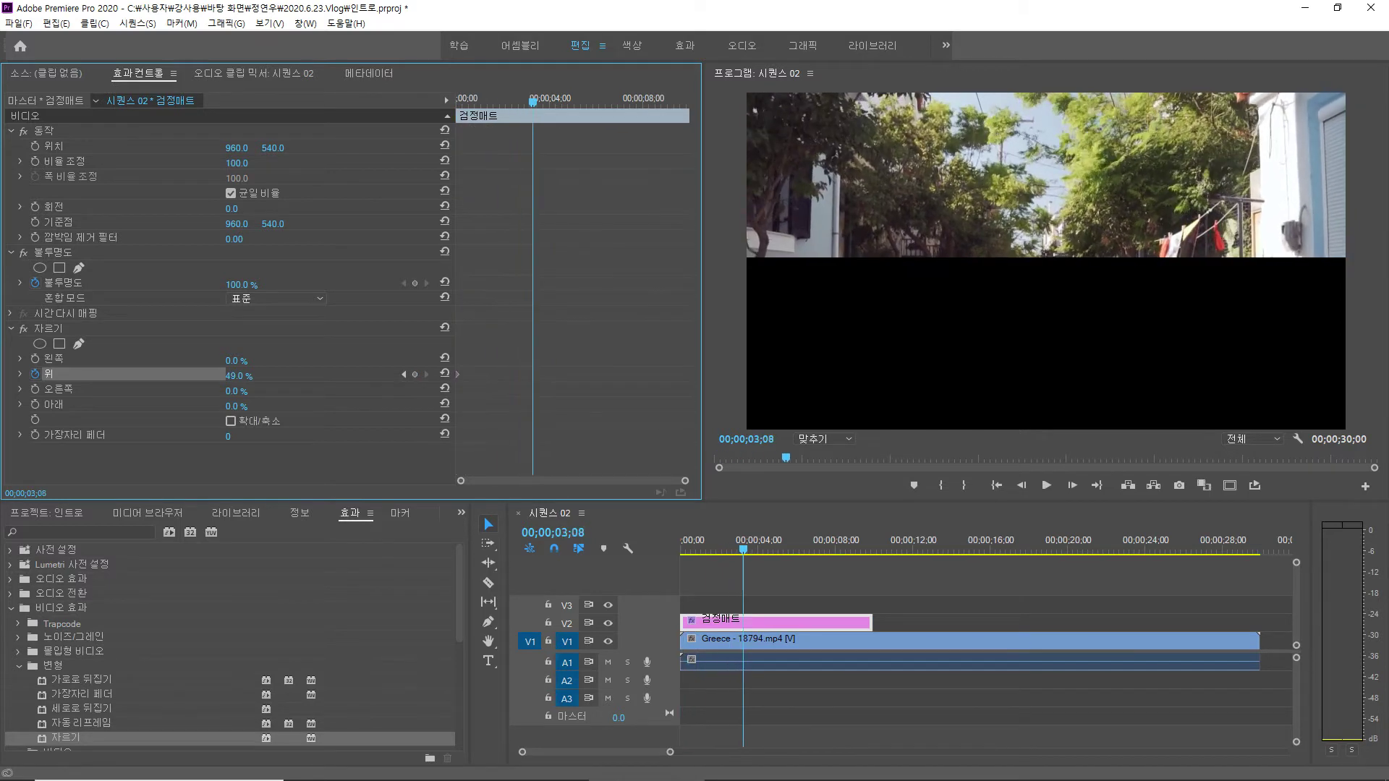
click(553, 533)
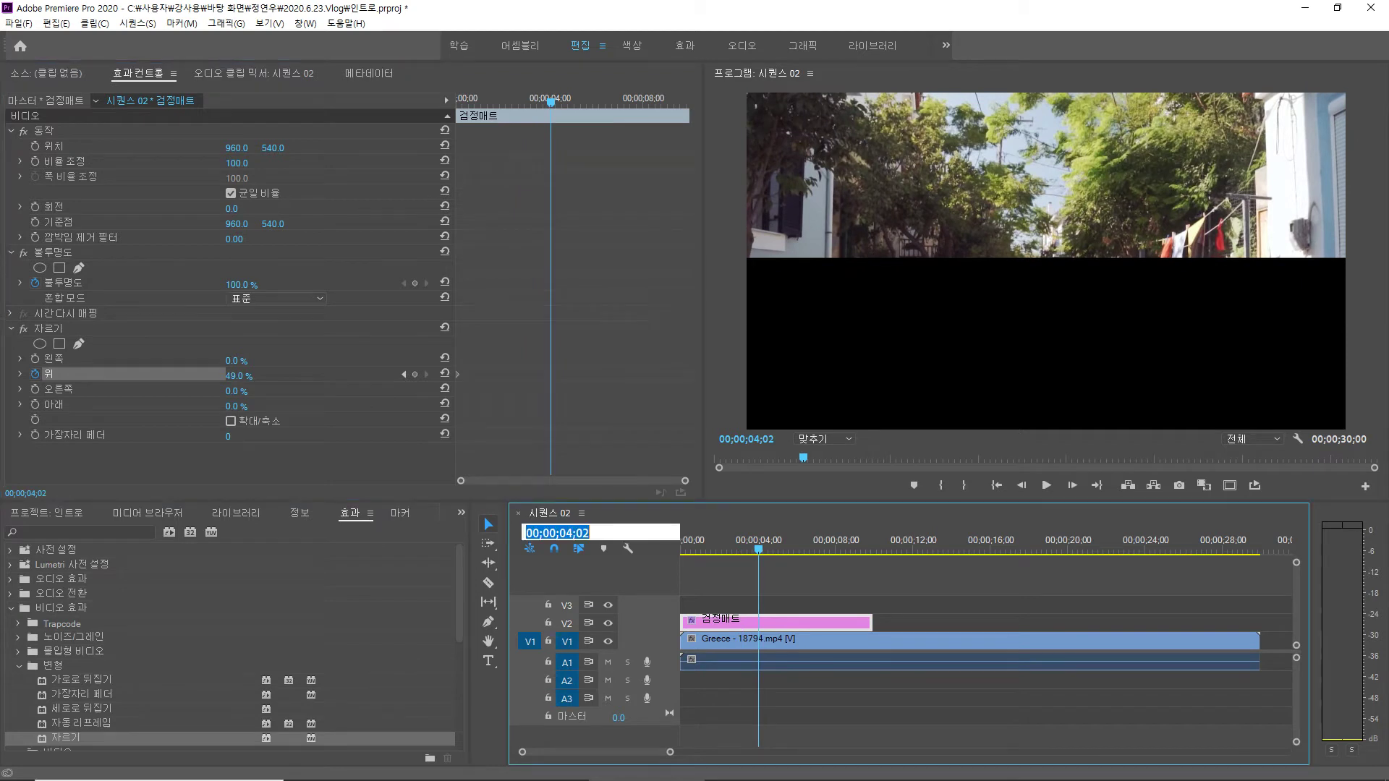
text(500)
key(Return)
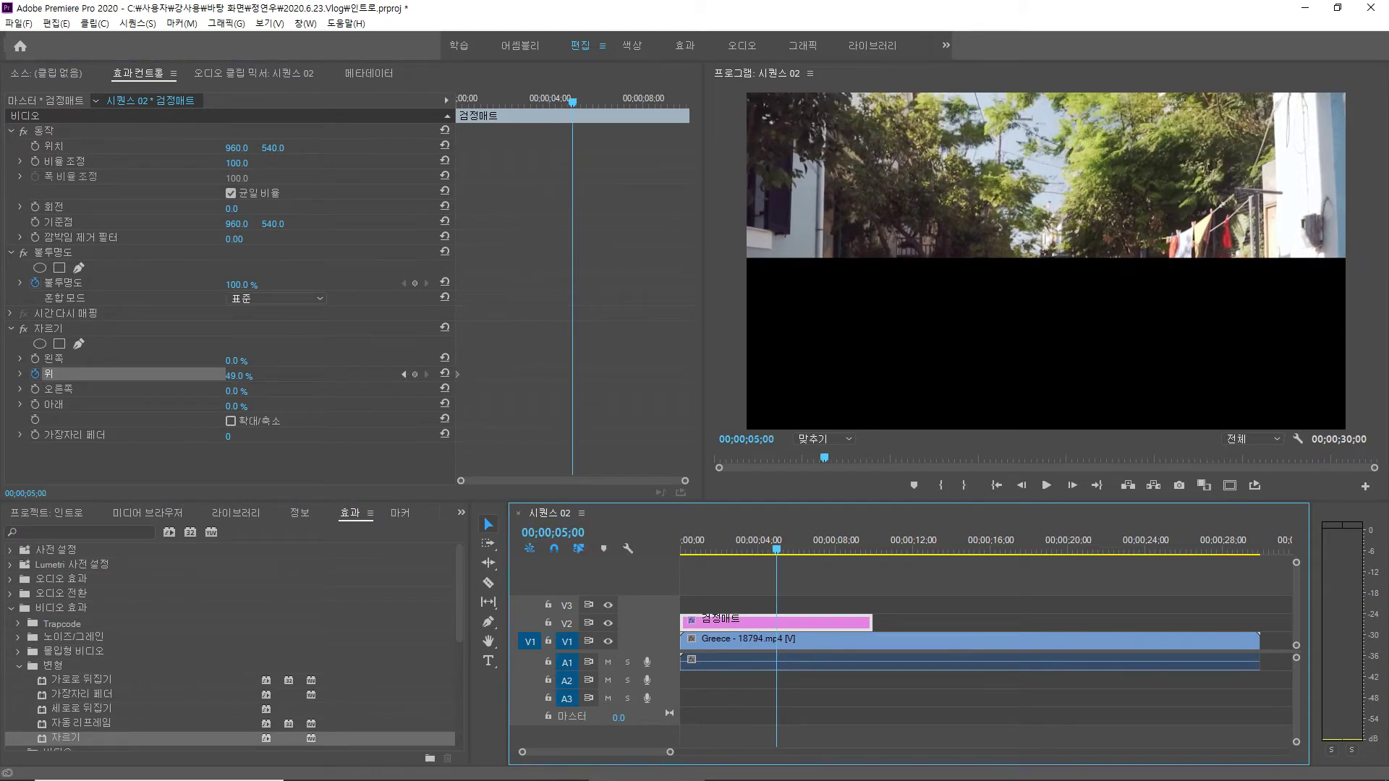
click(238, 376)
text(100)
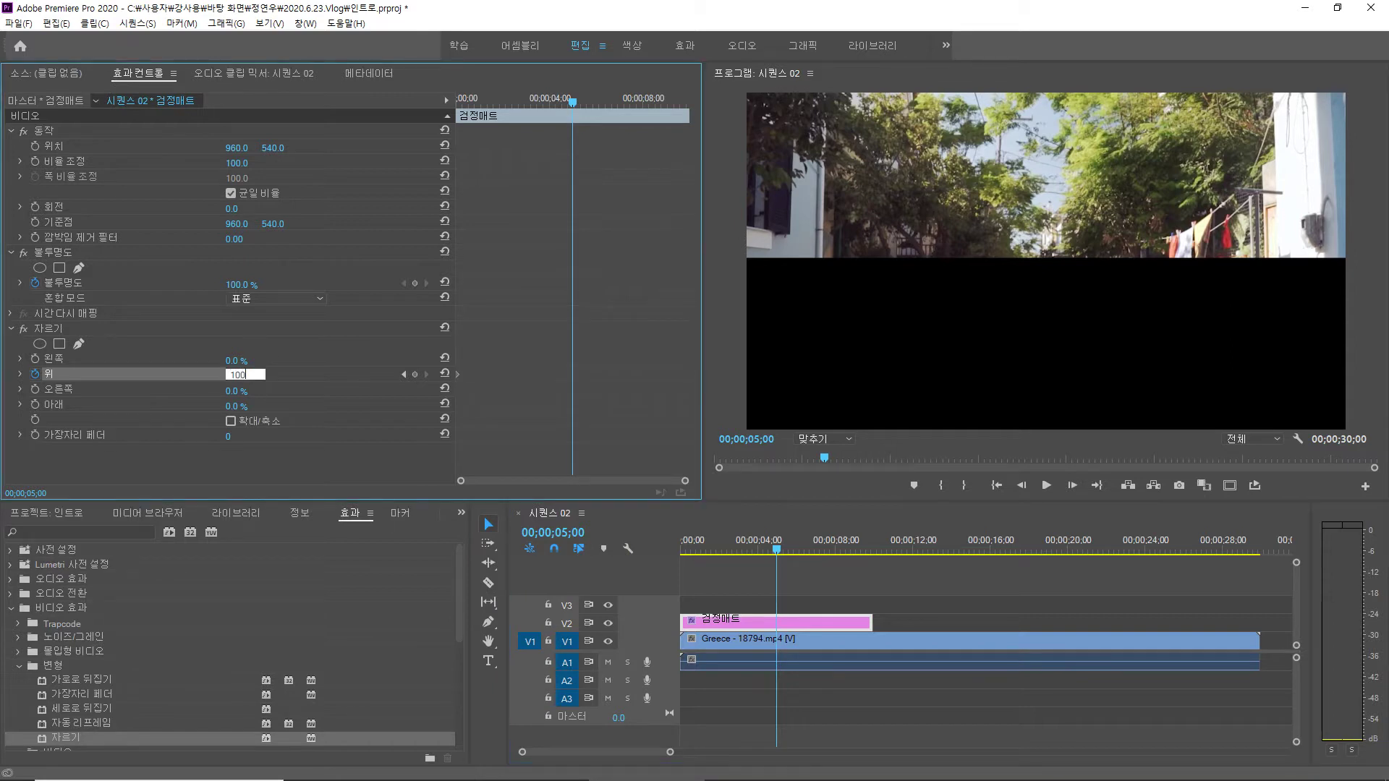
key(Return)
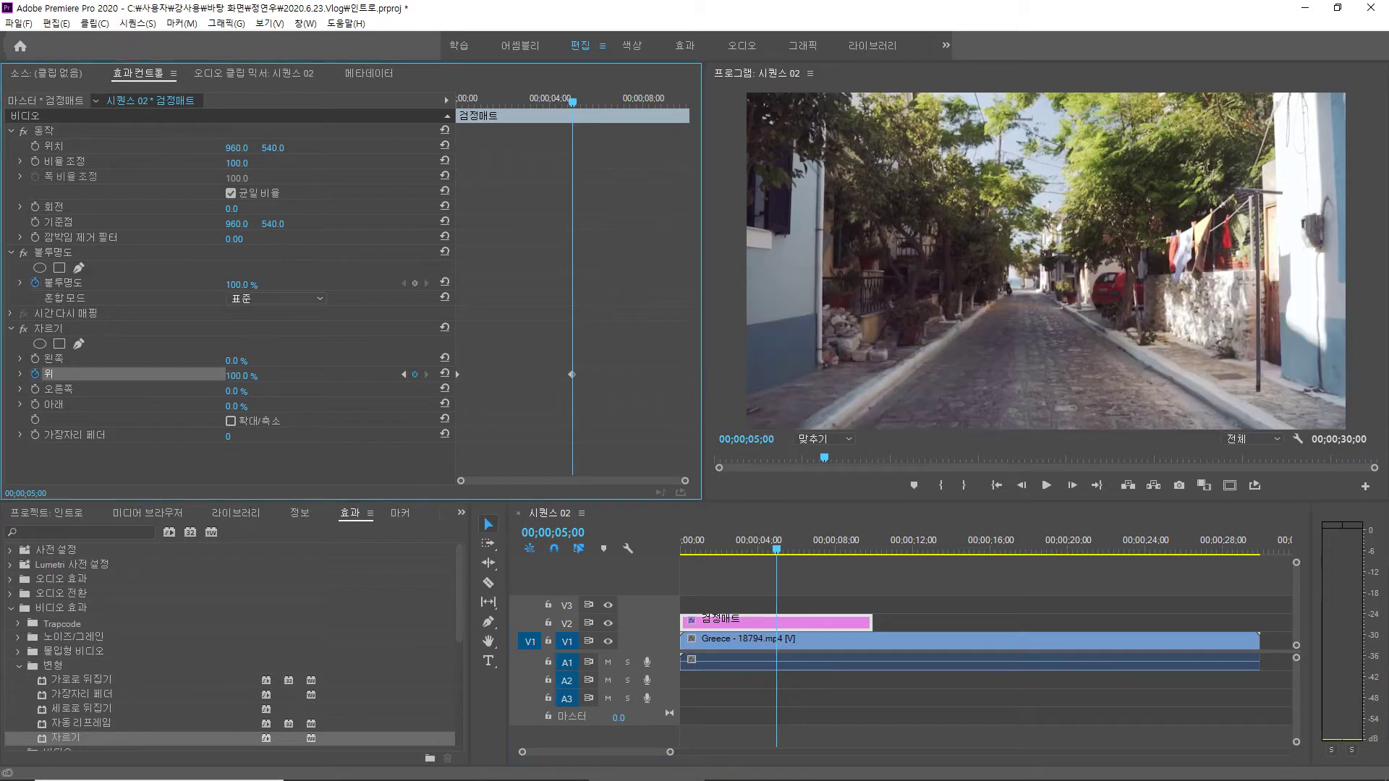
- Play the sequence from the start to review the matte's crop animation
drag(776, 548, 681, 548)
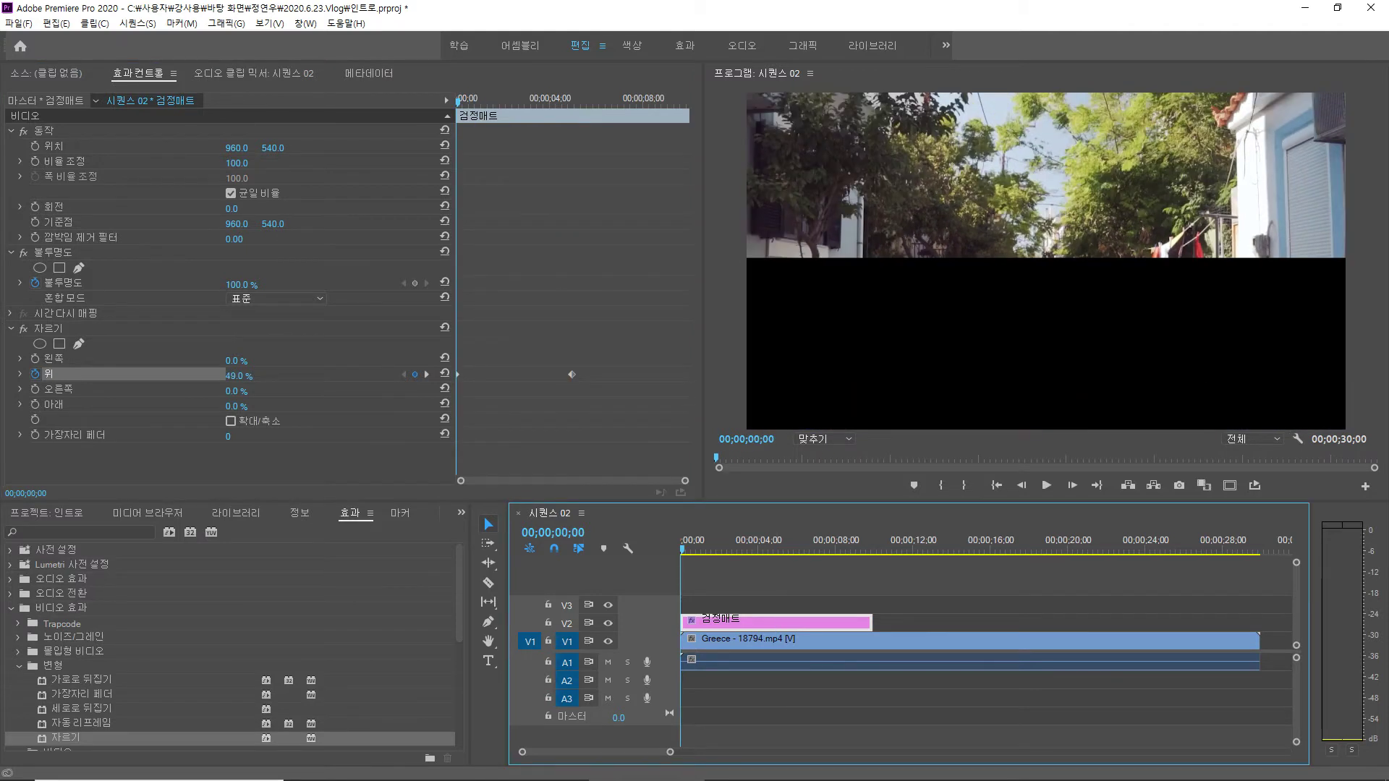
key(space)
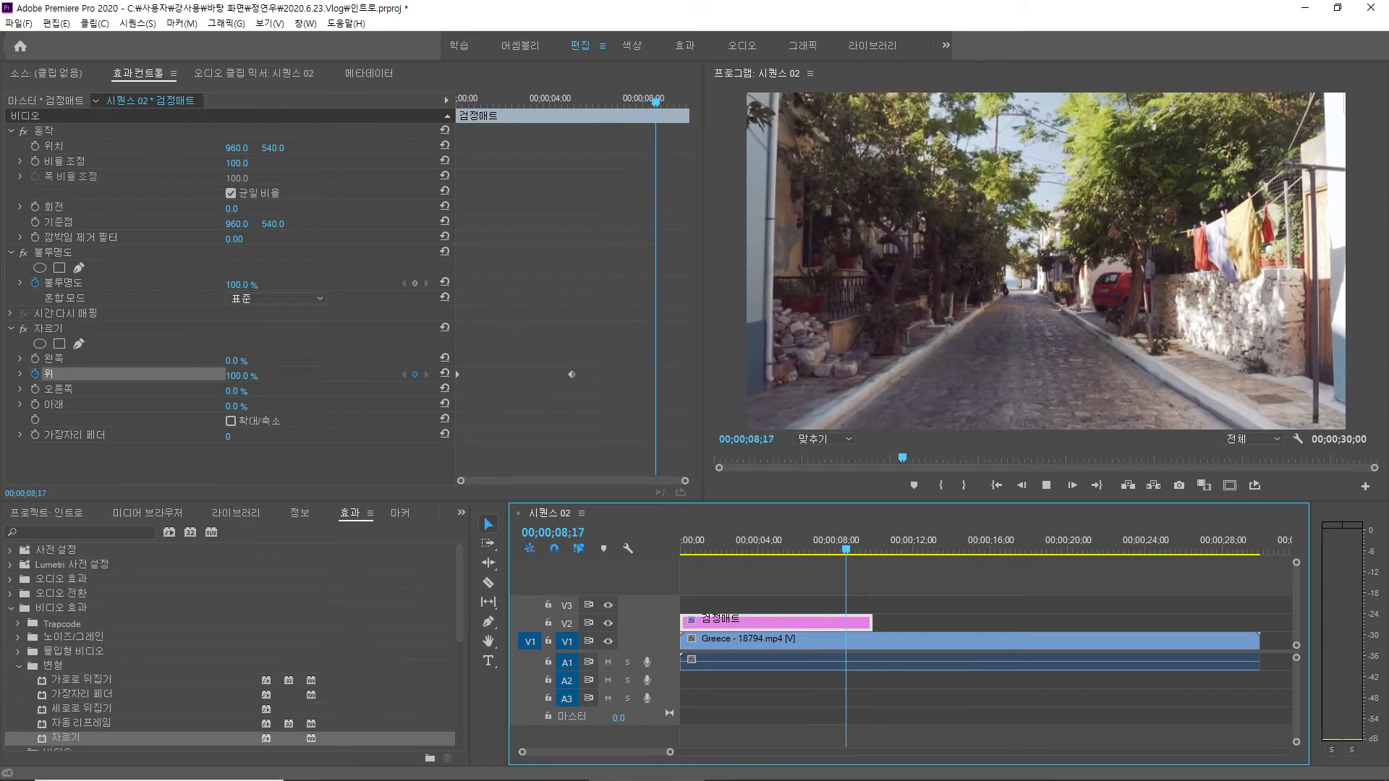
key(space)
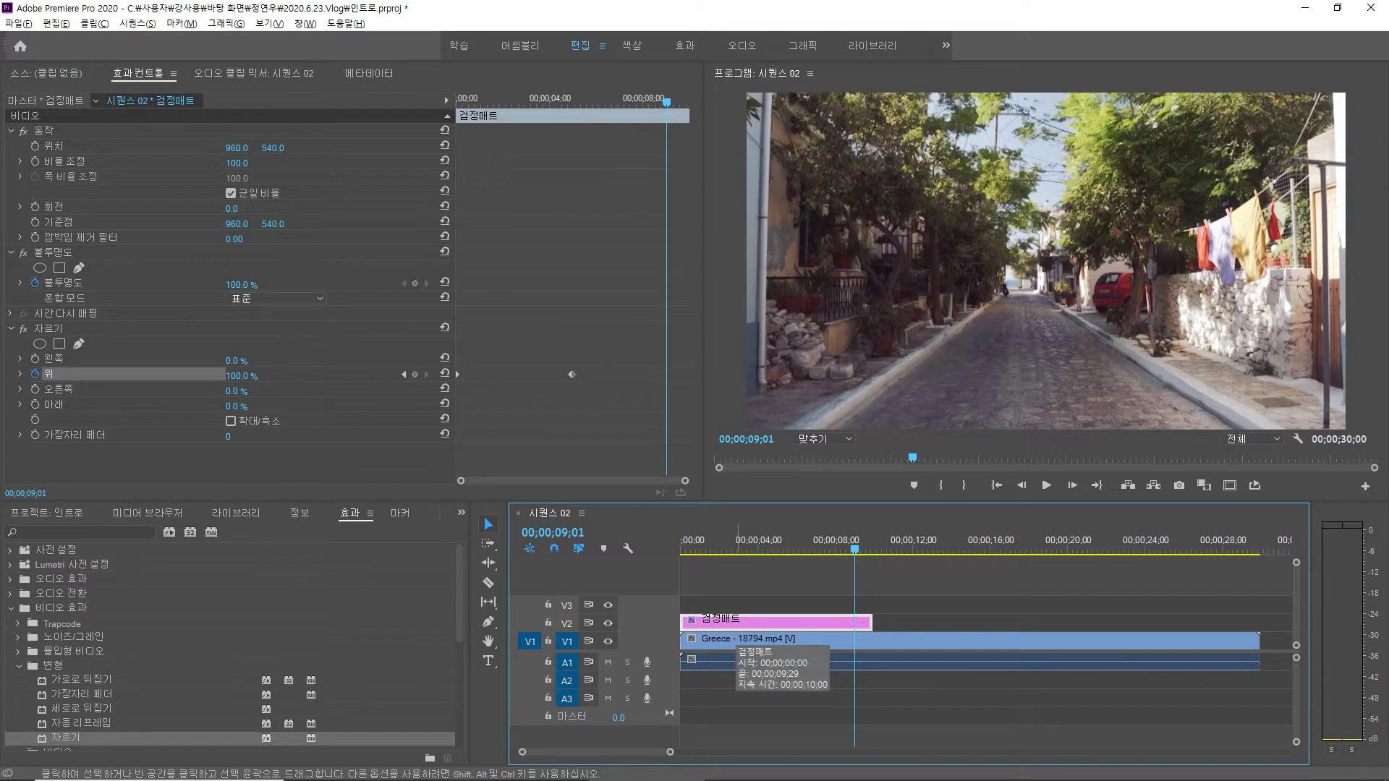
- Duplicate the 검정매트 matte from V2 onto track V3 and apply the Vertical Flip (세로로 뒤집기) effect to the copy
drag(735, 624, 734, 606)
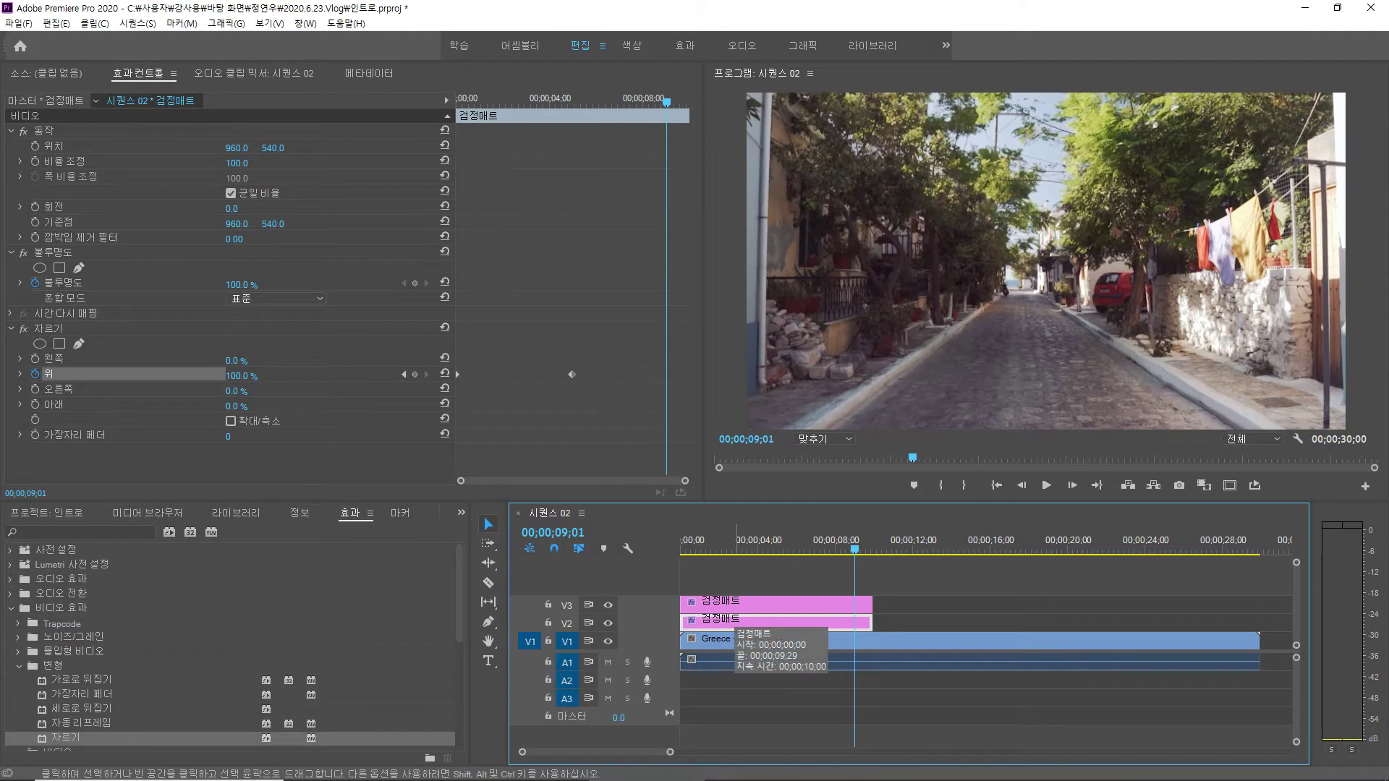
click(735, 607)
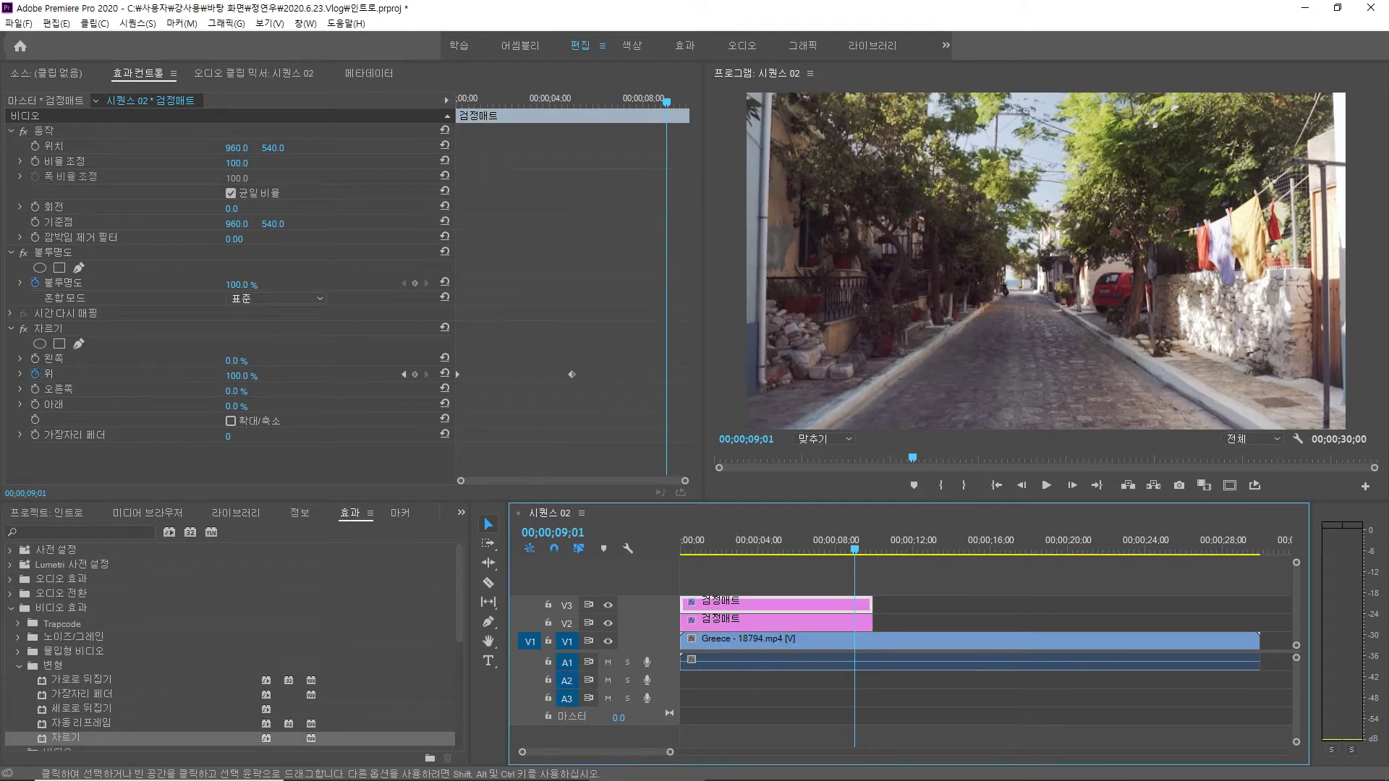
drag(855, 549, 717, 550)
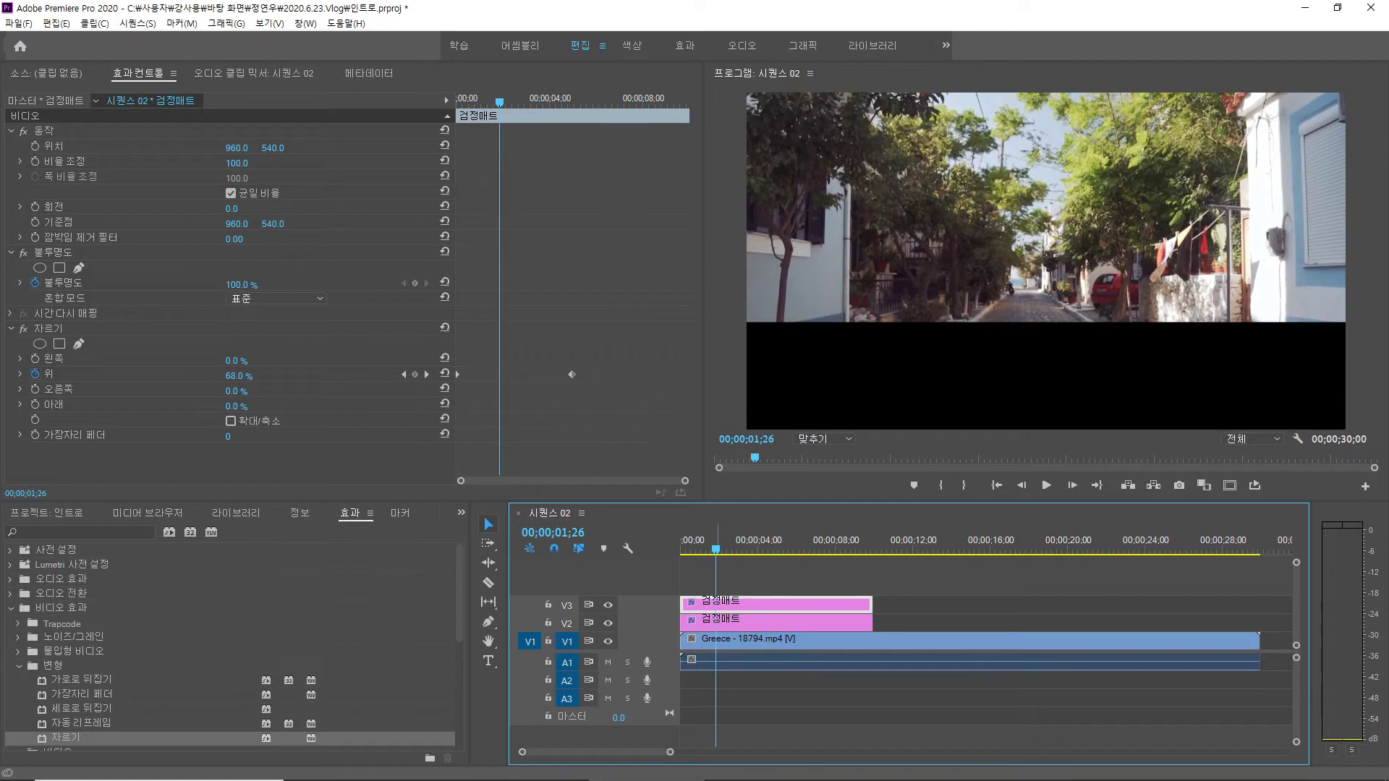
drag(79, 709, 774, 604)
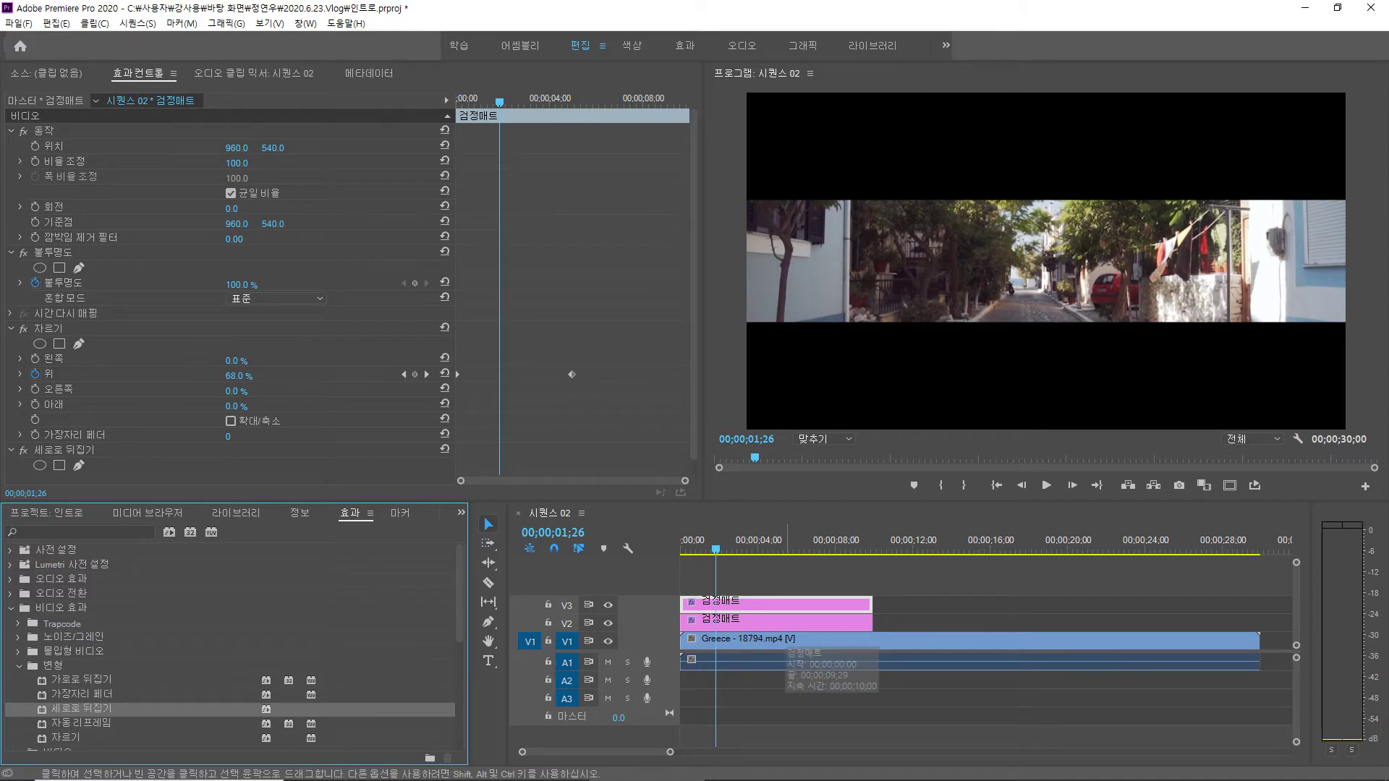
- Play the sequence from the start to review the two mattes opening, and return to the beginning
drag(713, 542, 678, 542)
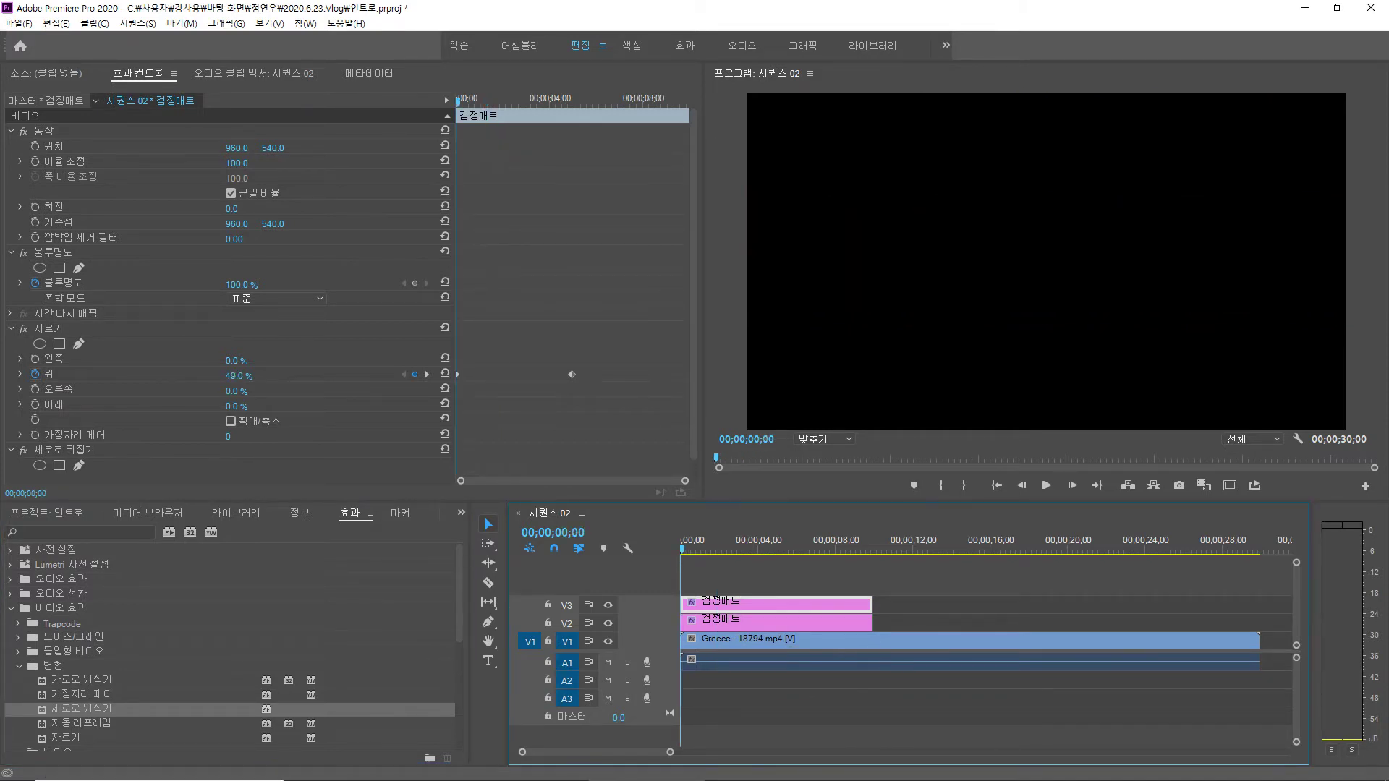
key(space)
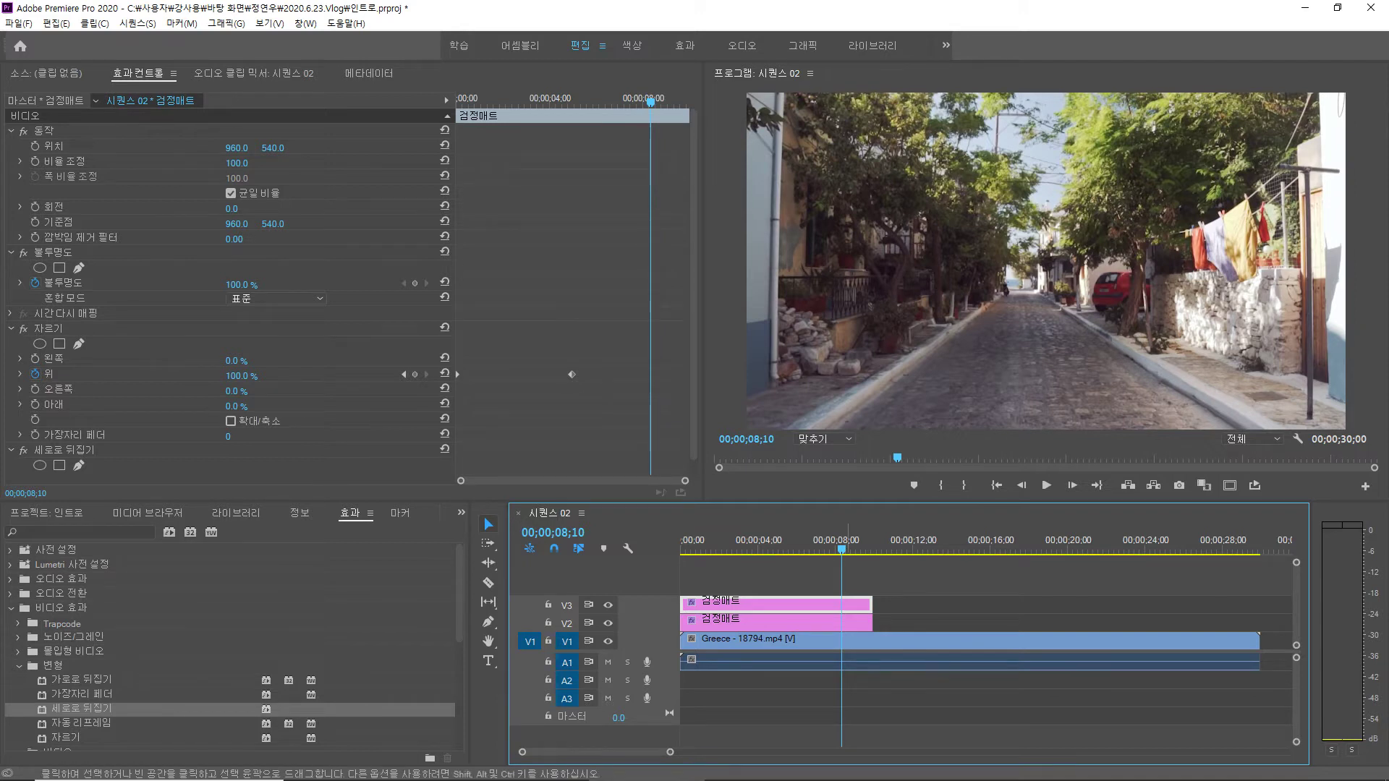
drag(841, 548, 681, 549)
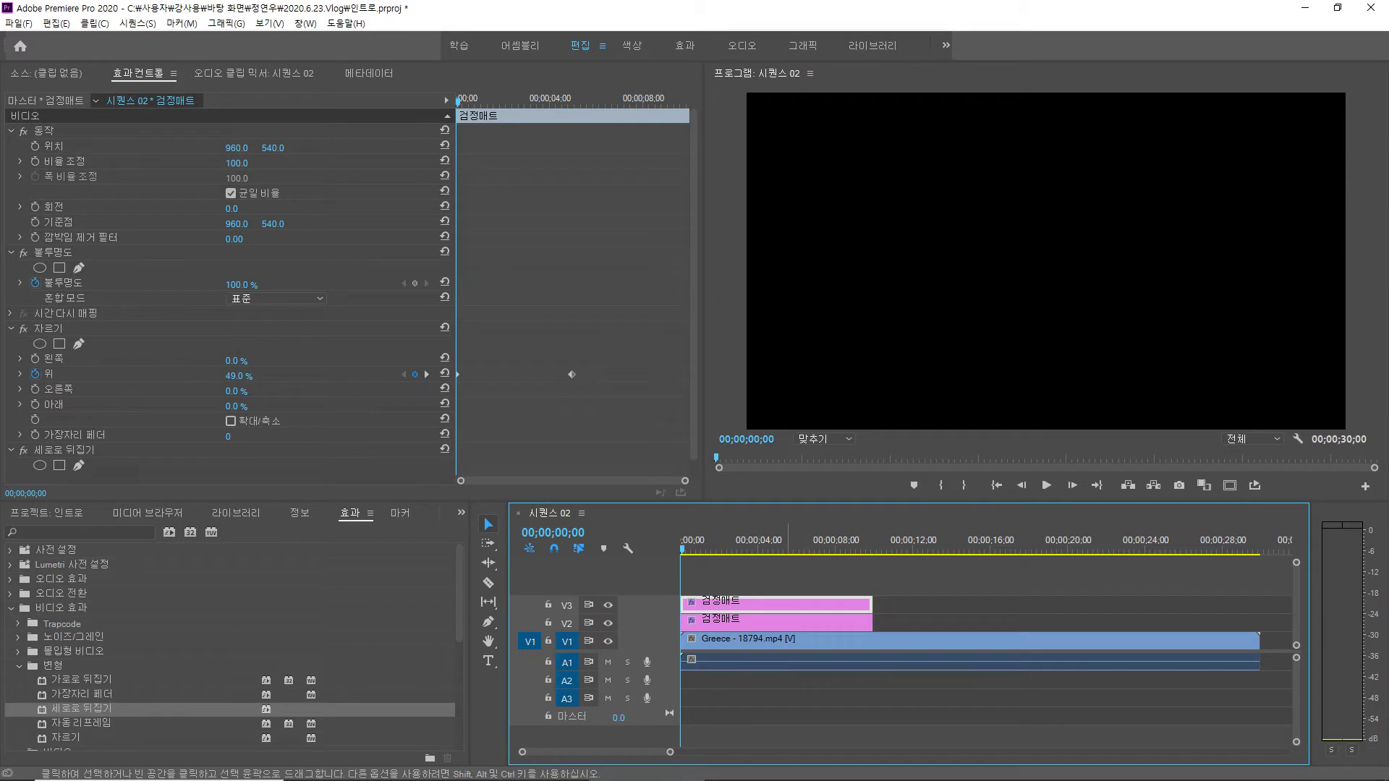
- Select the Greece - 18794.mp4 clip on V1 and hide the output of tracks V3 and V2
click(789, 642)
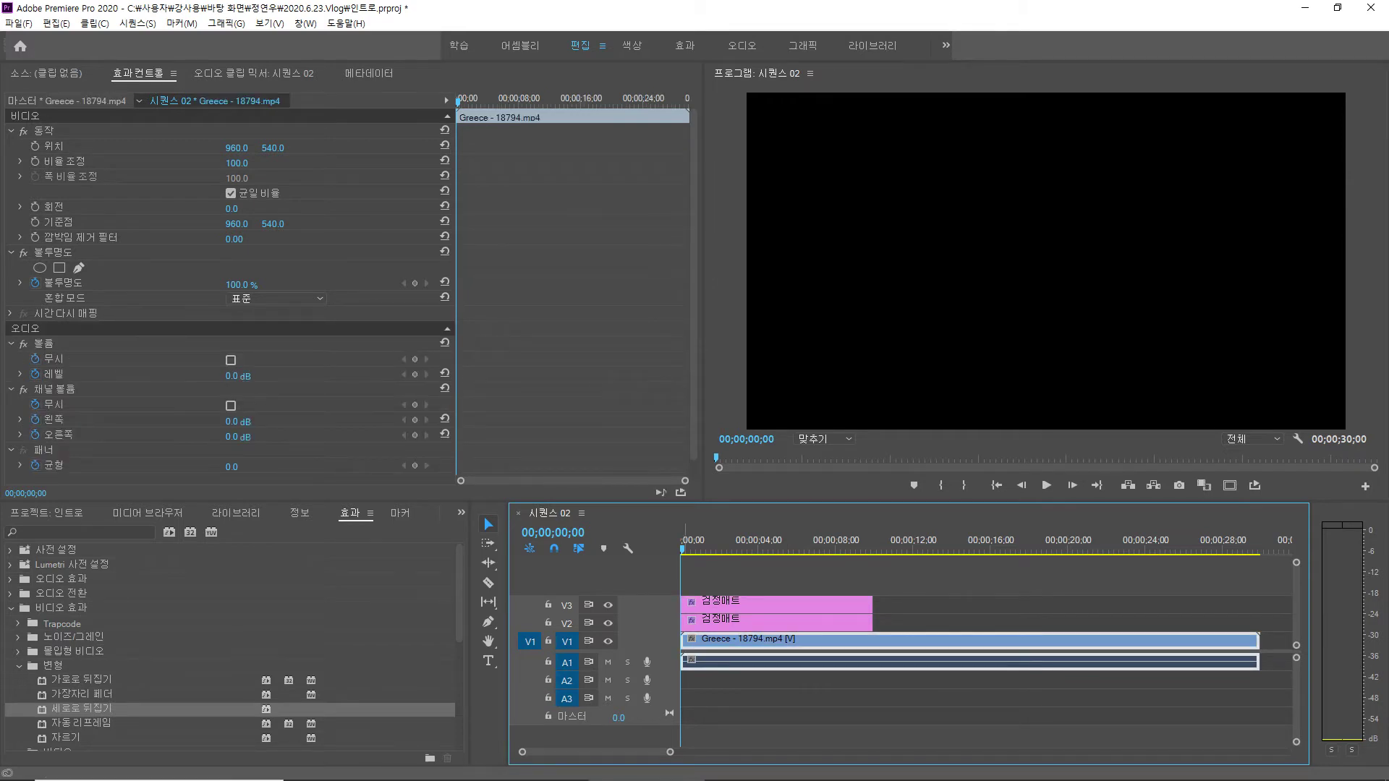
click(608, 605)
click(608, 623)
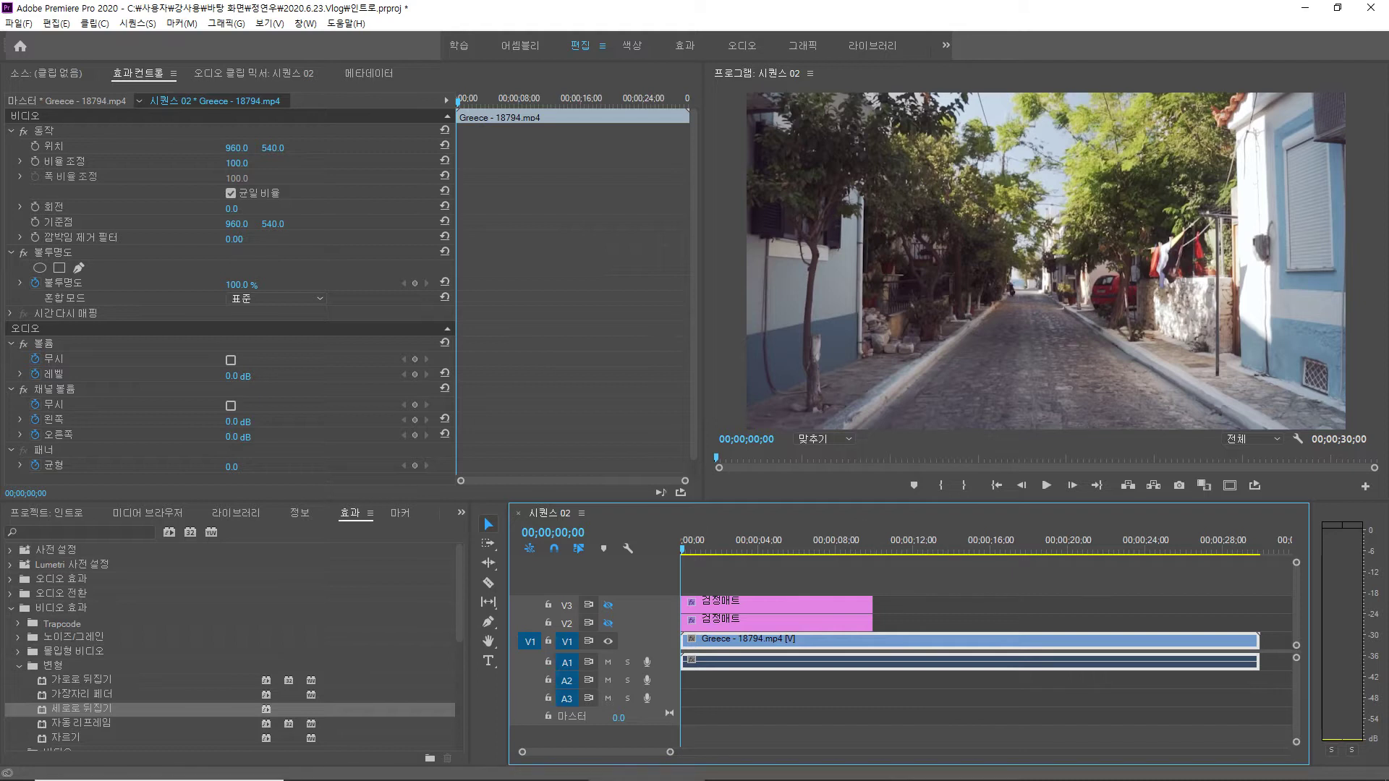
- Set the Greece clip's Rotation (회전) to -20° and start keyframing it at the beginning of the sequence
mouse_move(682, 550)
mouse_down()
mouse_move(785, 550)
mouse_move(640, 550)
mouse_up()
drag(232, 209, 217, 208)
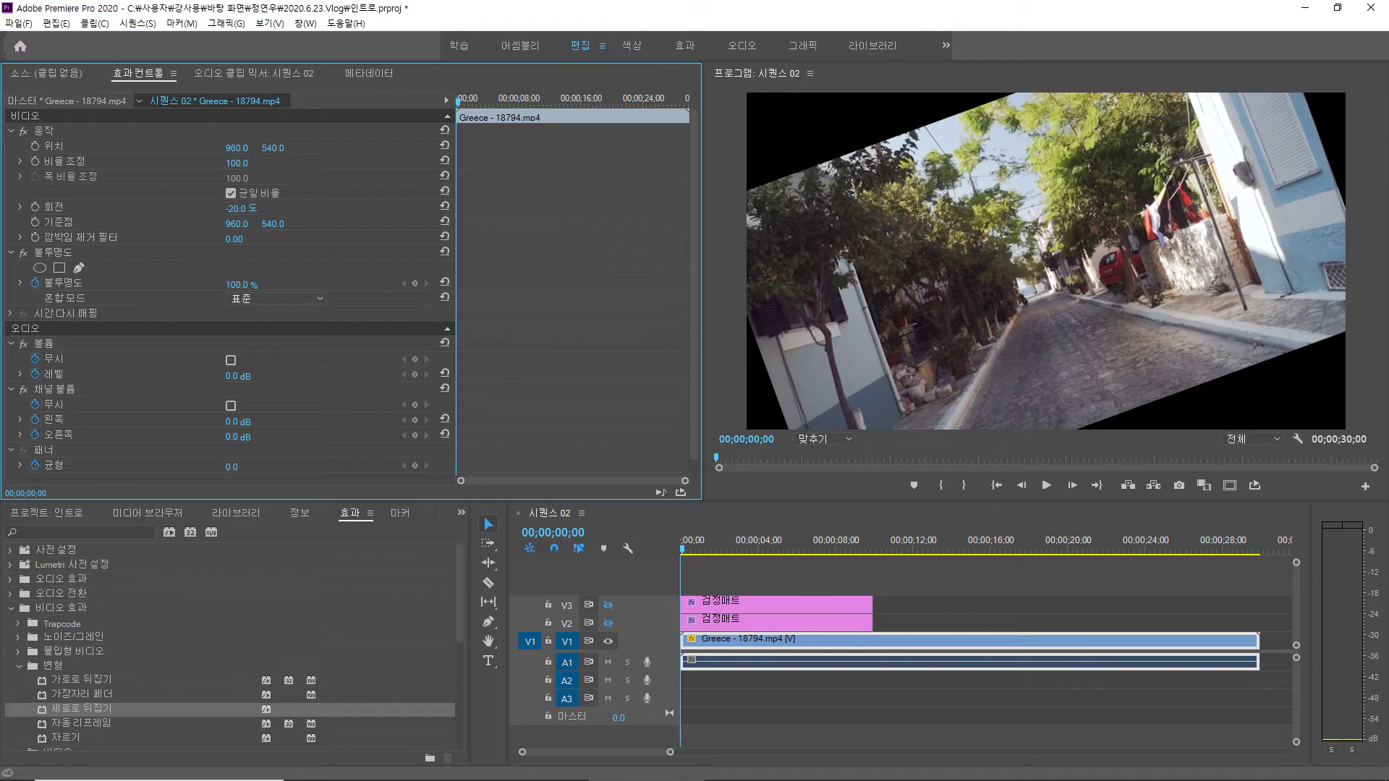
click(241, 209)
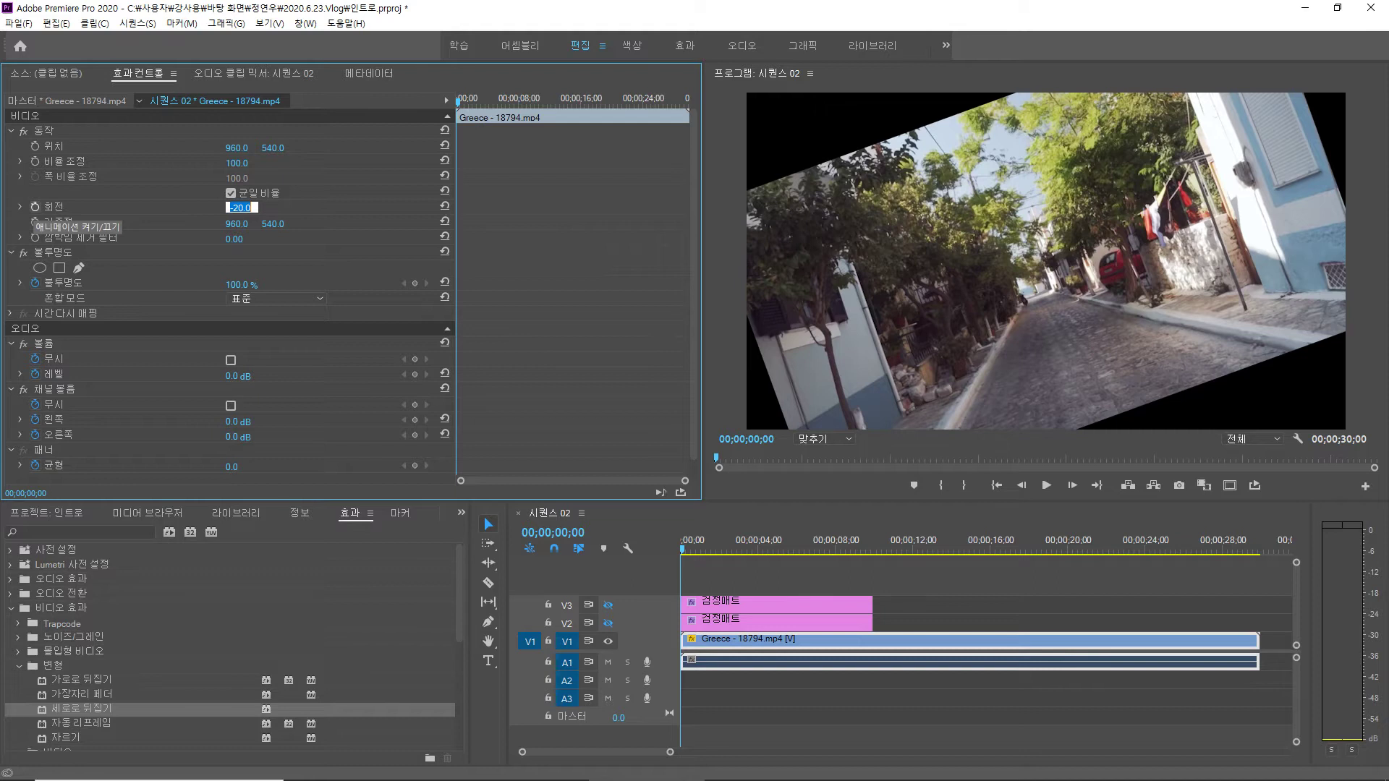
click(35, 207)
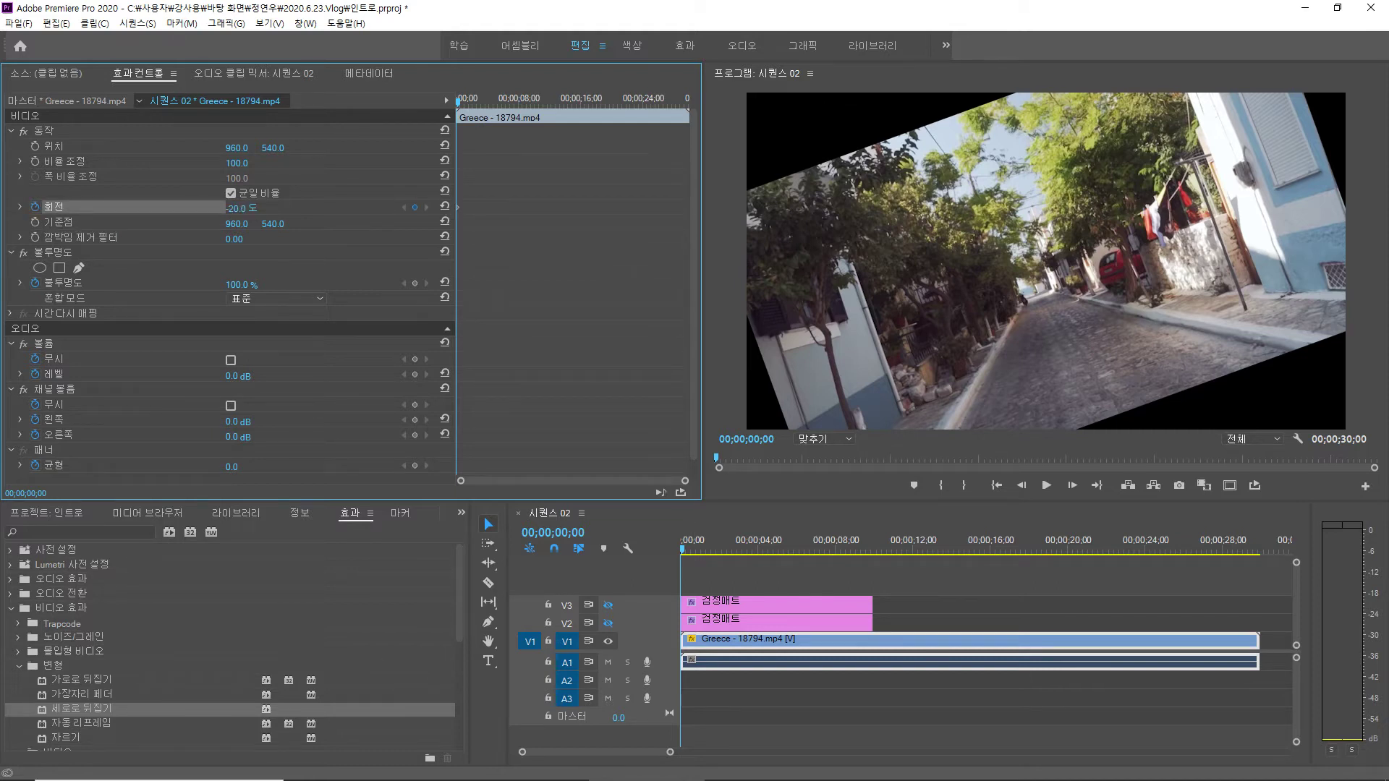
- Add a Rotation (회전) keyframe of 0° on the Greece clip at 00;00;05;00 by resetting the parameter
click(553, 533)
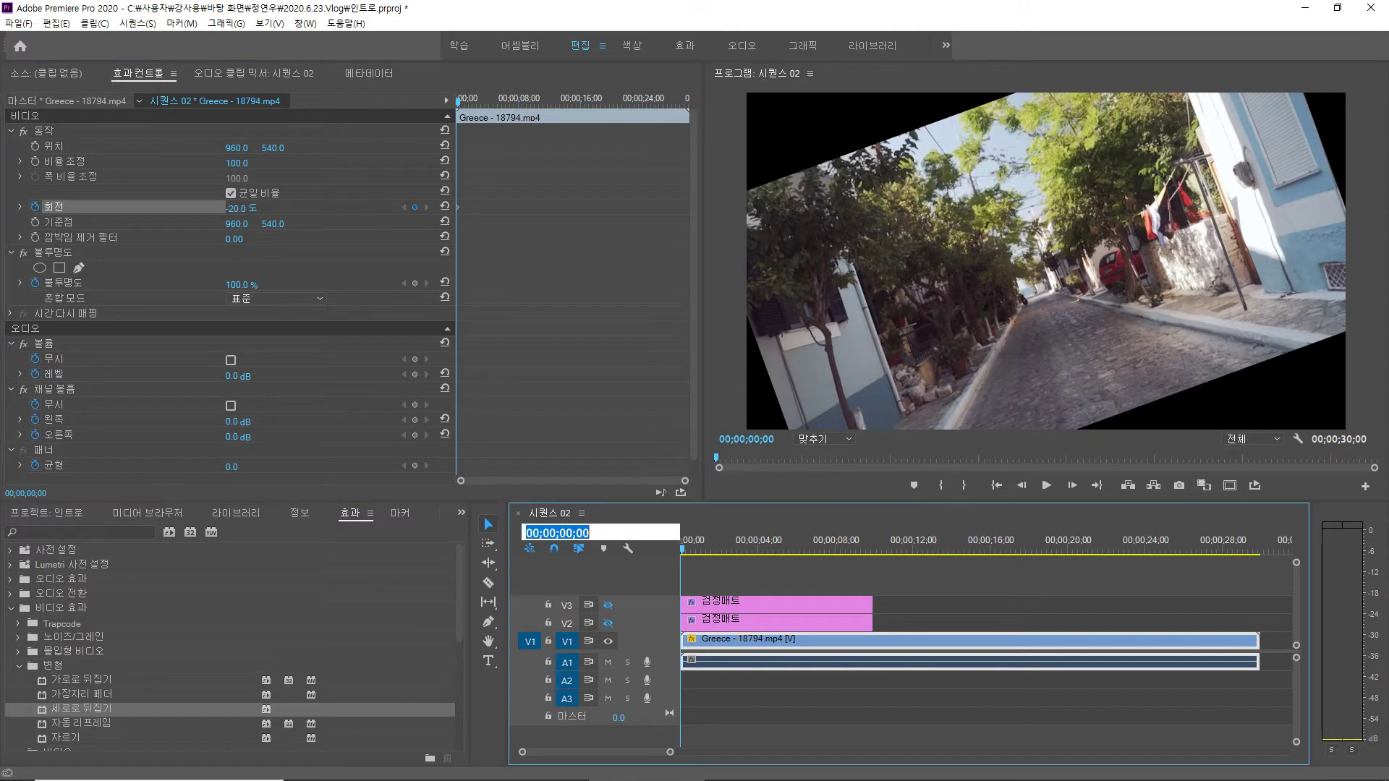
text(500)
key(Return)
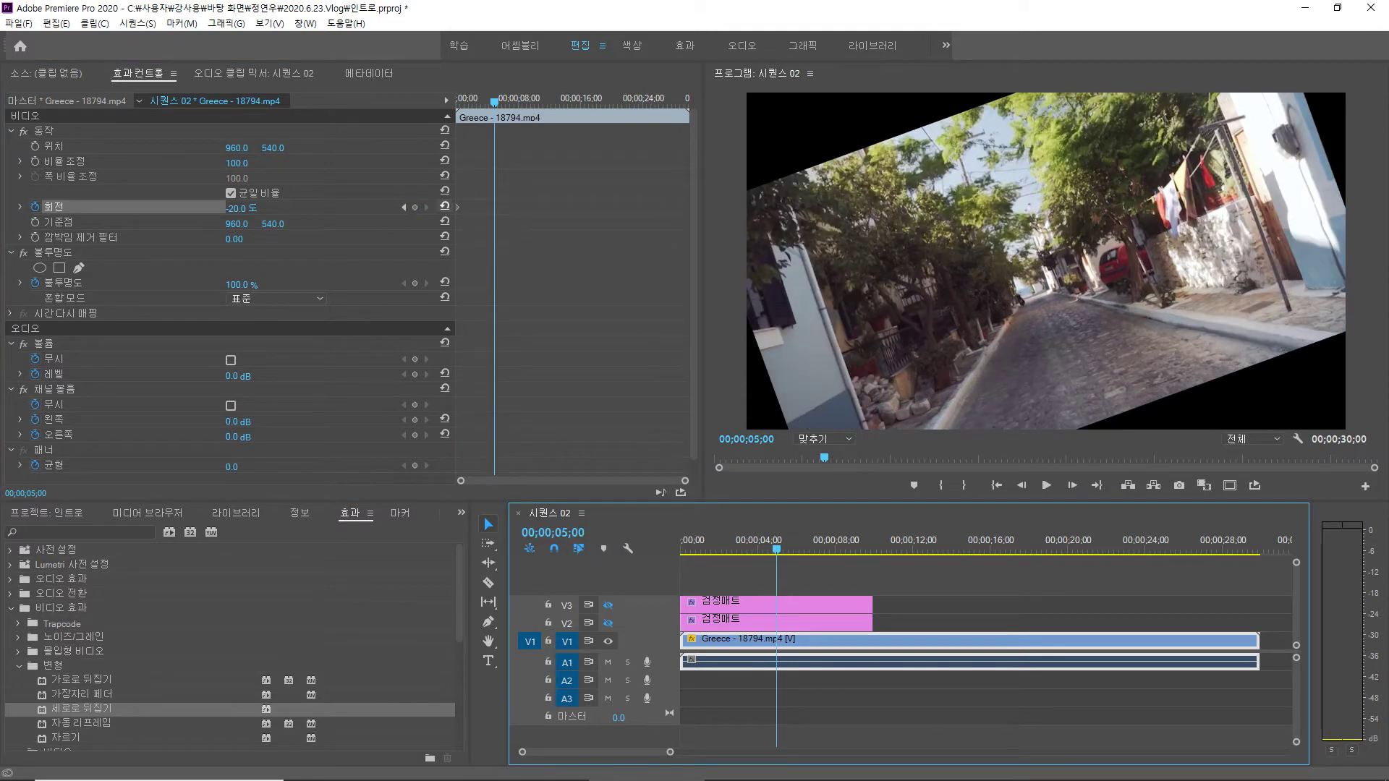
click(445, 206)
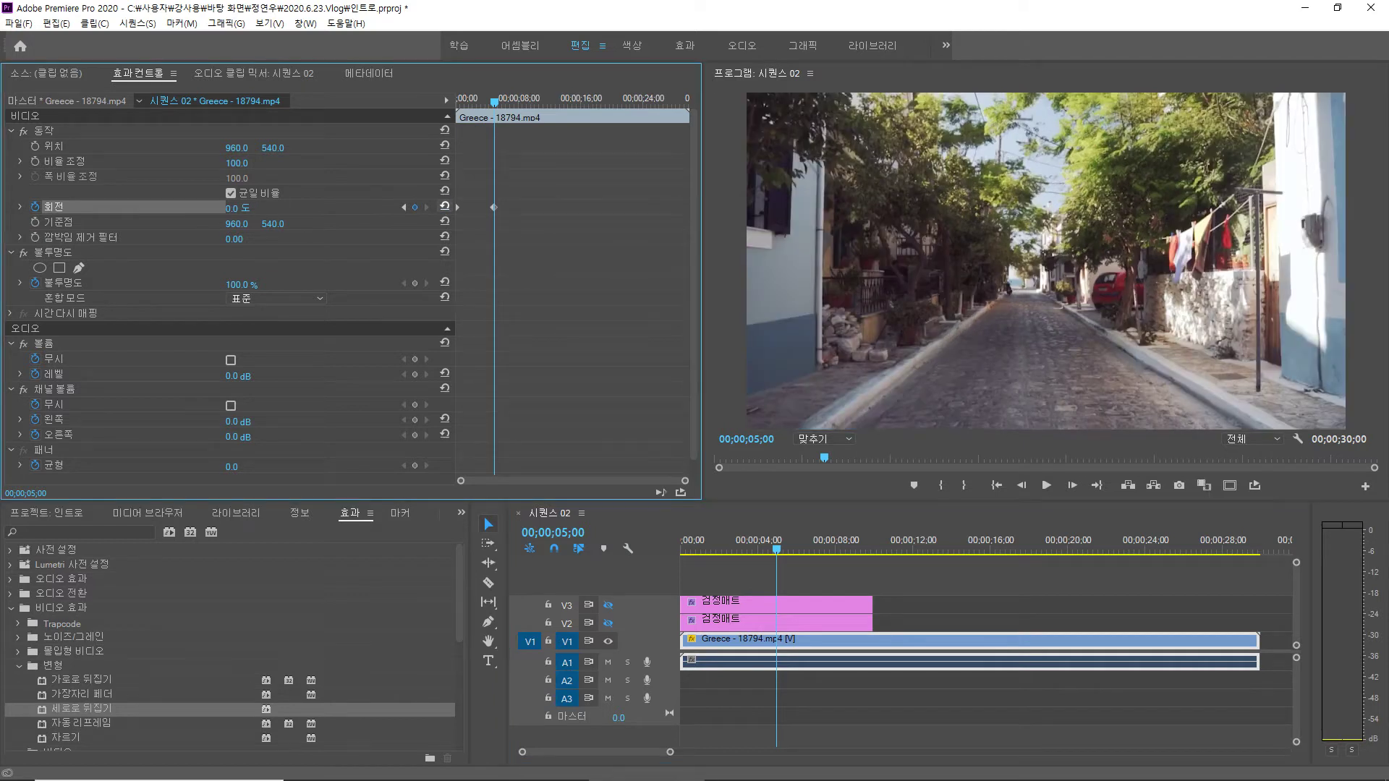
- Play the sequence from the start to review the clip's rotation animation, and return to the beginning
key(Home)
key(space)
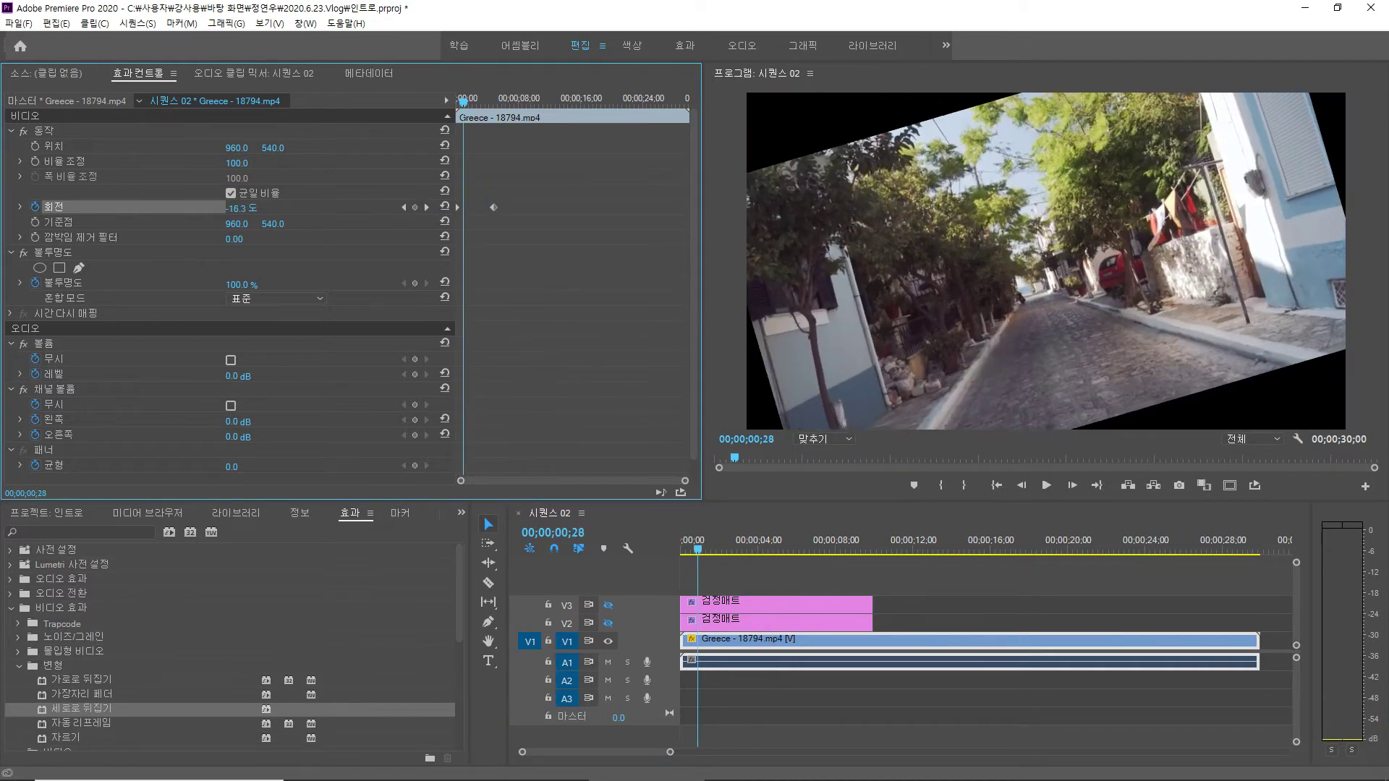
drag(484, 102, 457, 102)
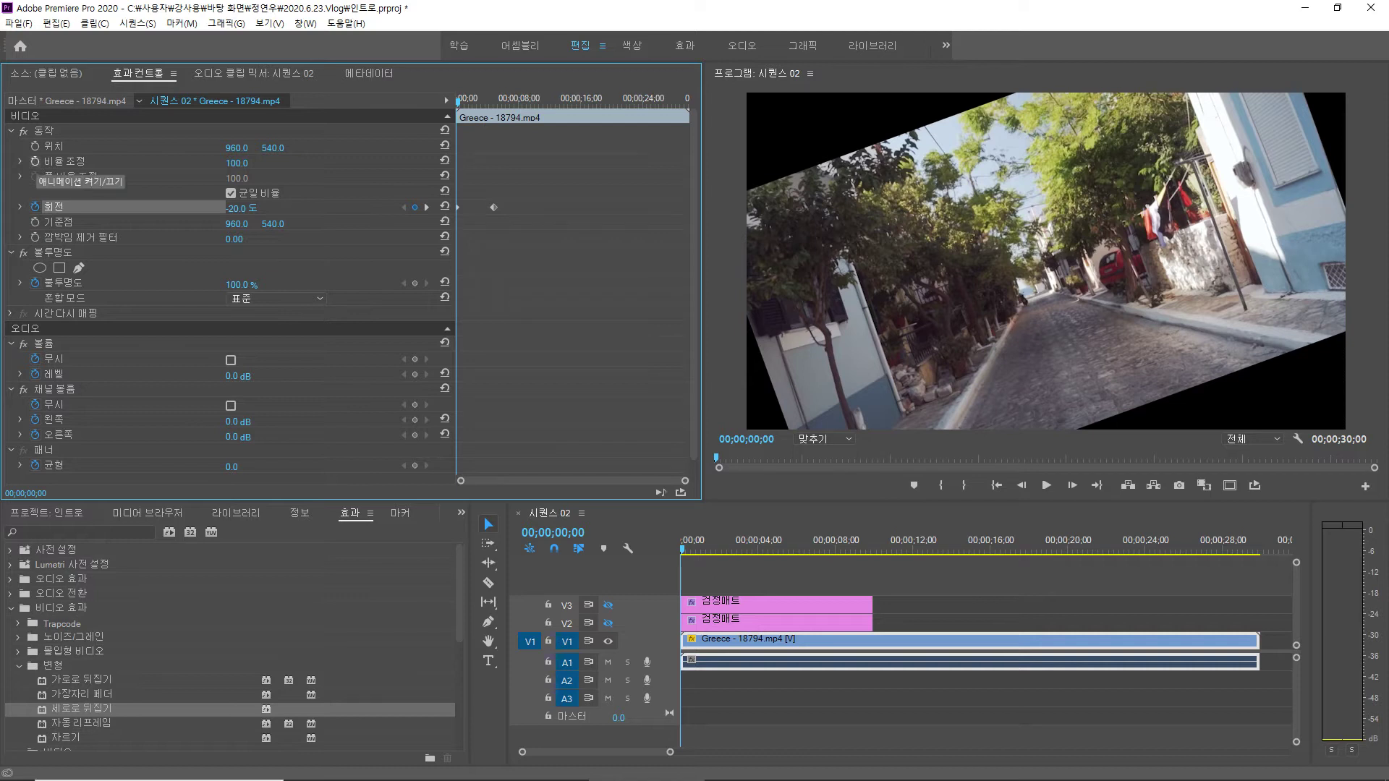
- Start keyframing the Greece clip's Scale (비율 조정) at the beginning of the sequence with a value of 117
click(34, 160)
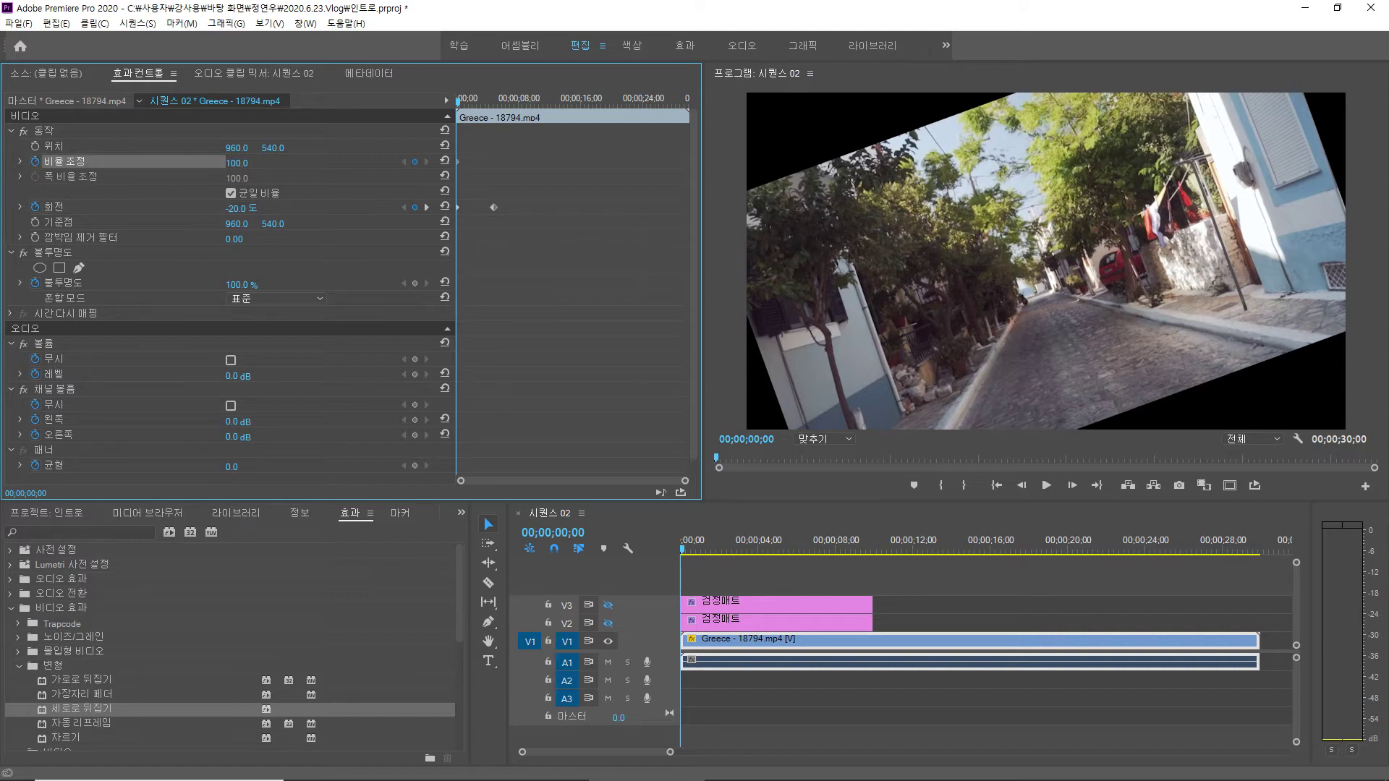
drag(237, 164, 249, 162)
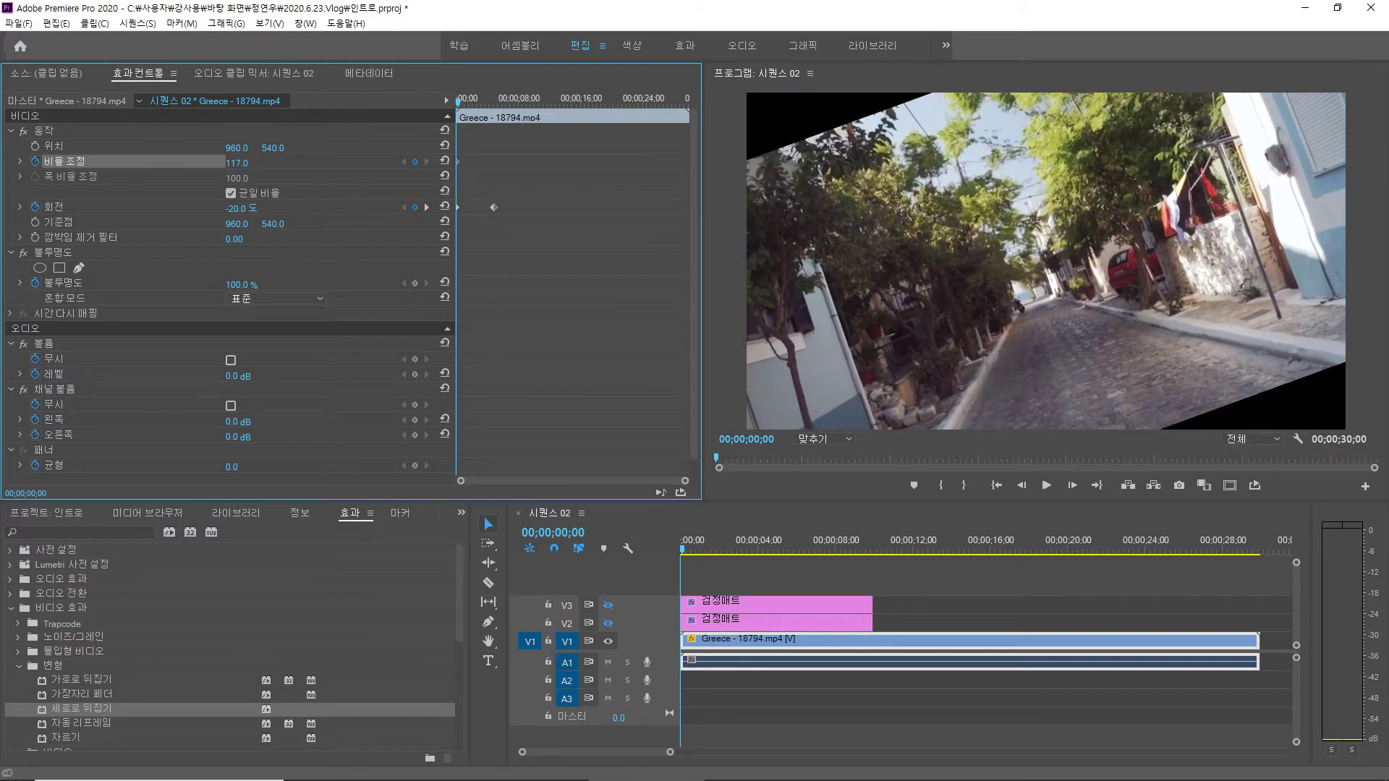
- Show tracks V2 and V3 again, play the intro with the mattes over the rotating clip, and return to the beginning
click(607, 622)
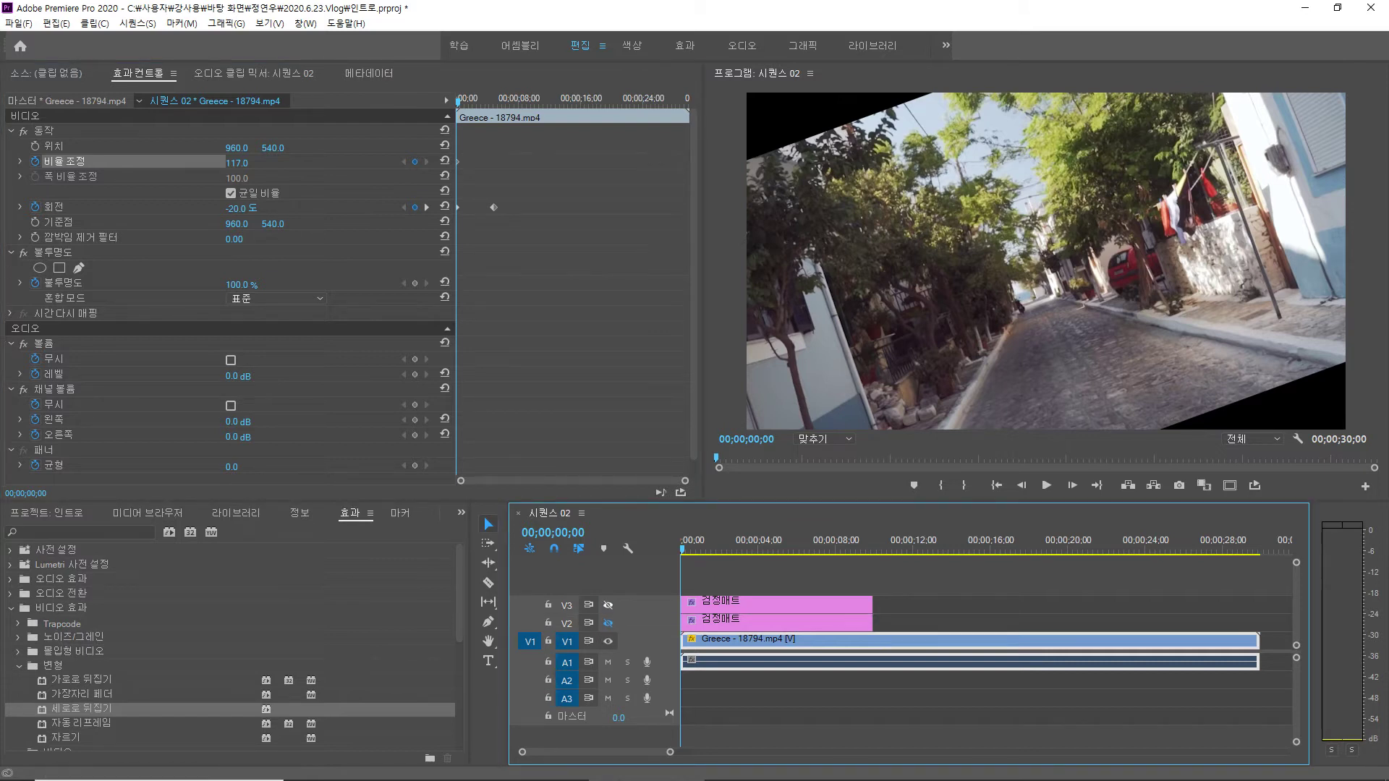
click(607, 605)
click(607, 623)
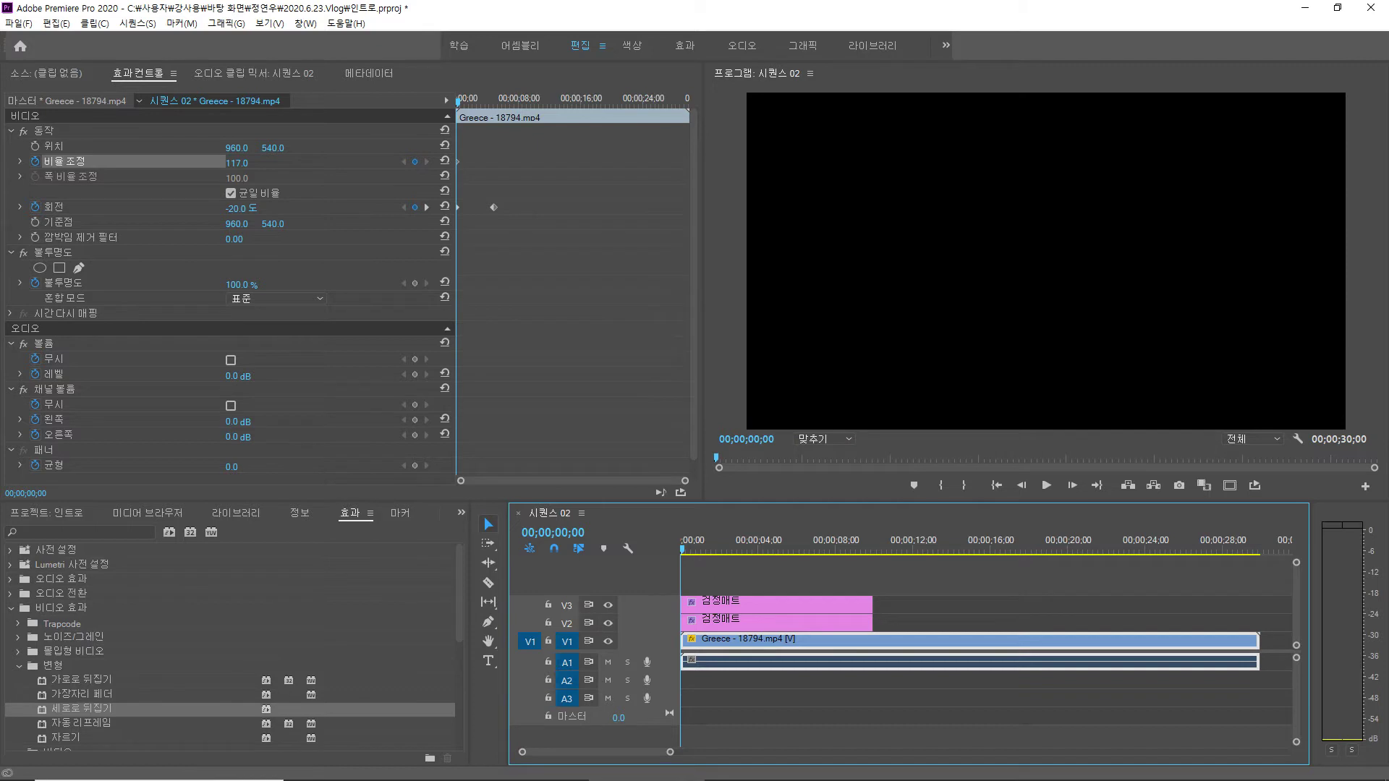
key(space)
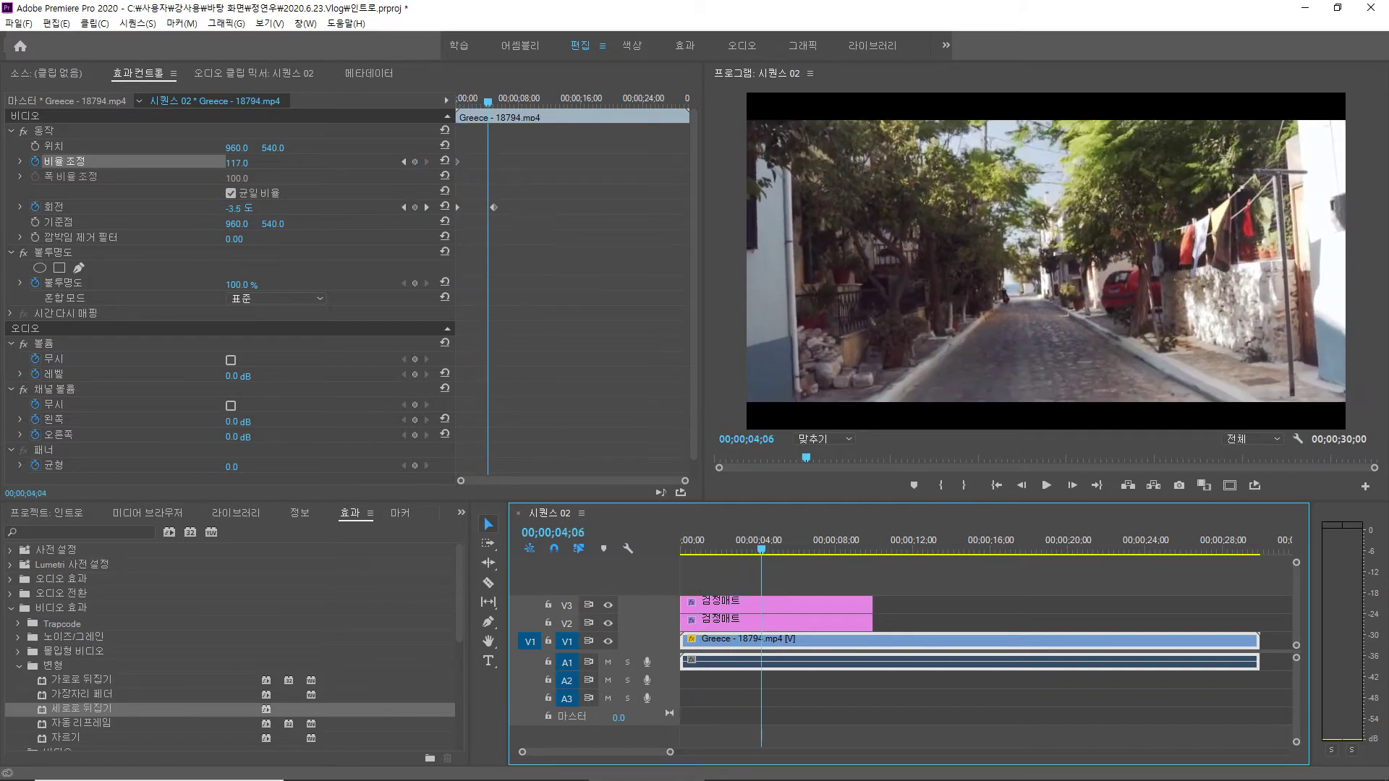
drag(777, 550, 681, 550)
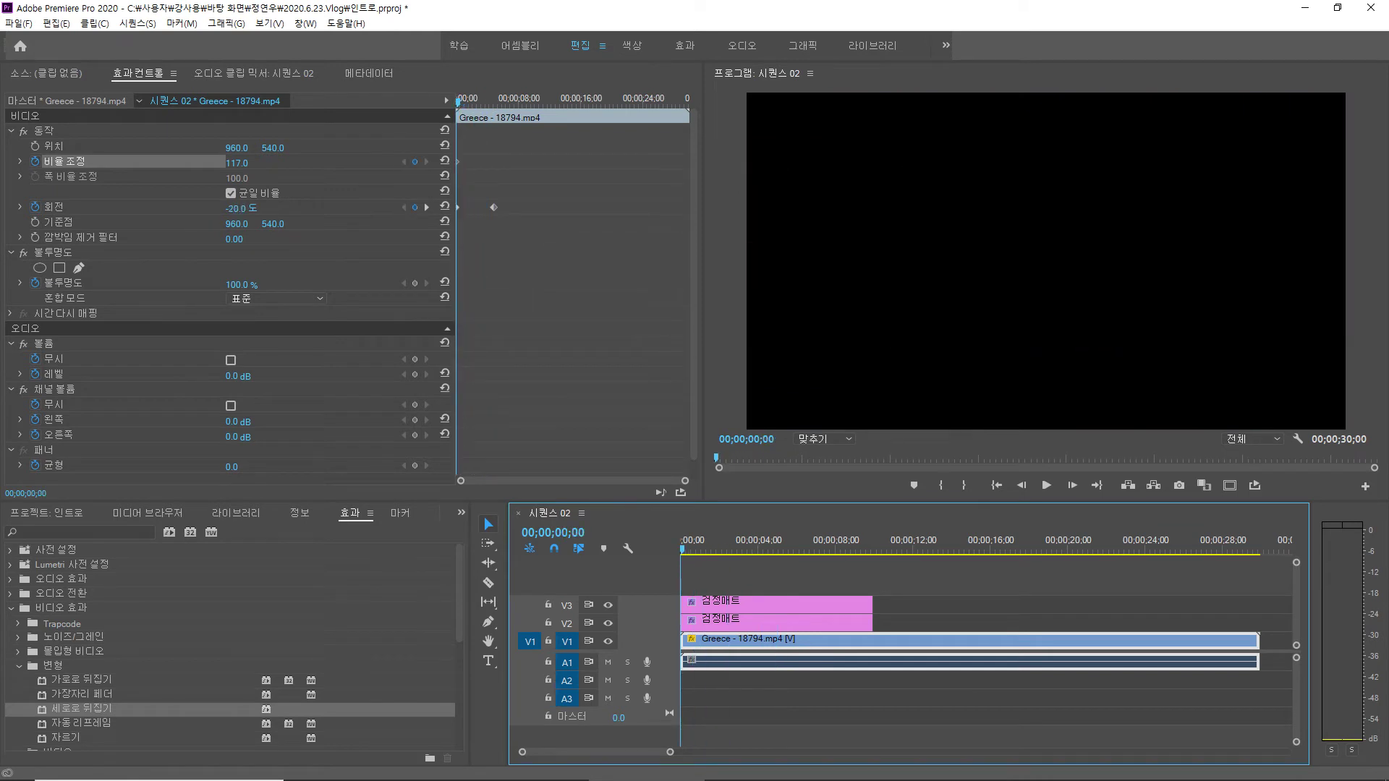
- Set the Greece clip's starting Scale (비율 조정) keyframe to 115
click(238, 162)
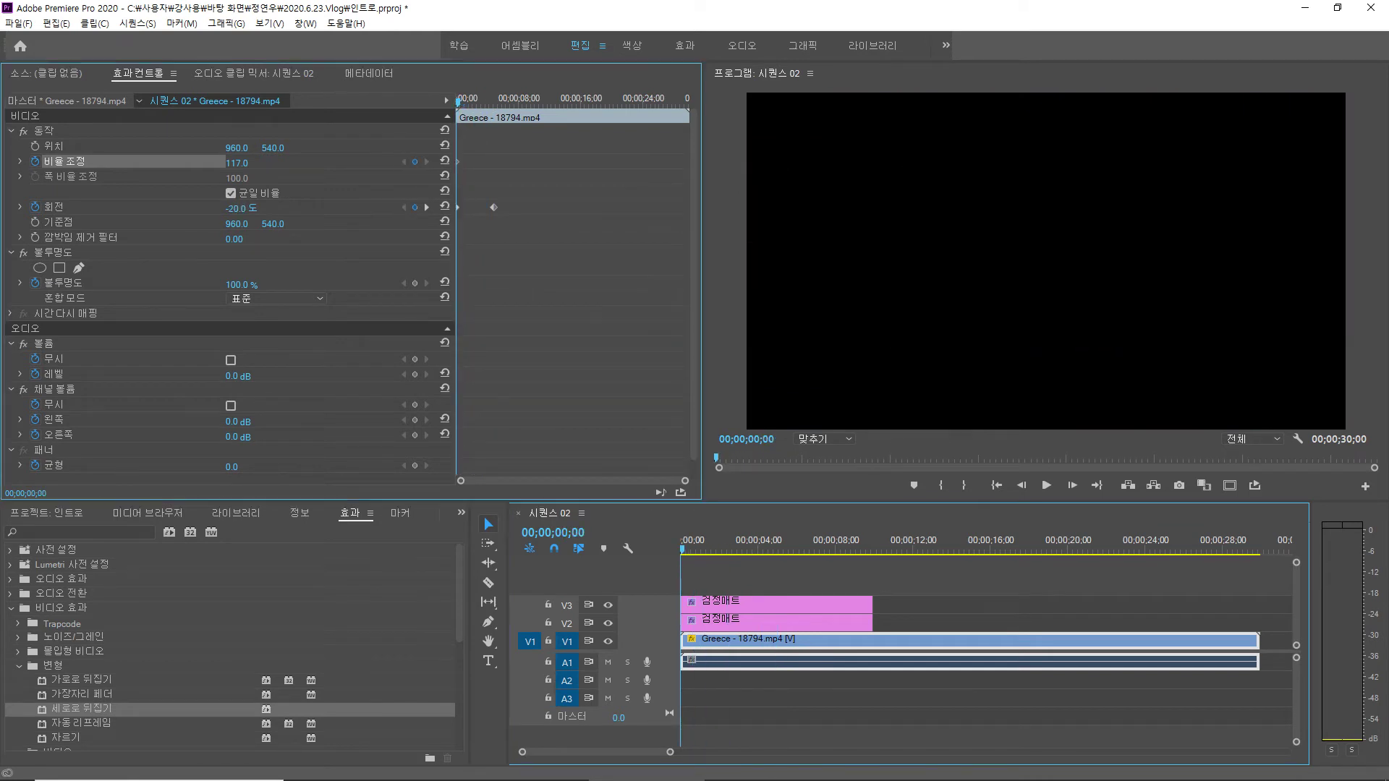
text(115)
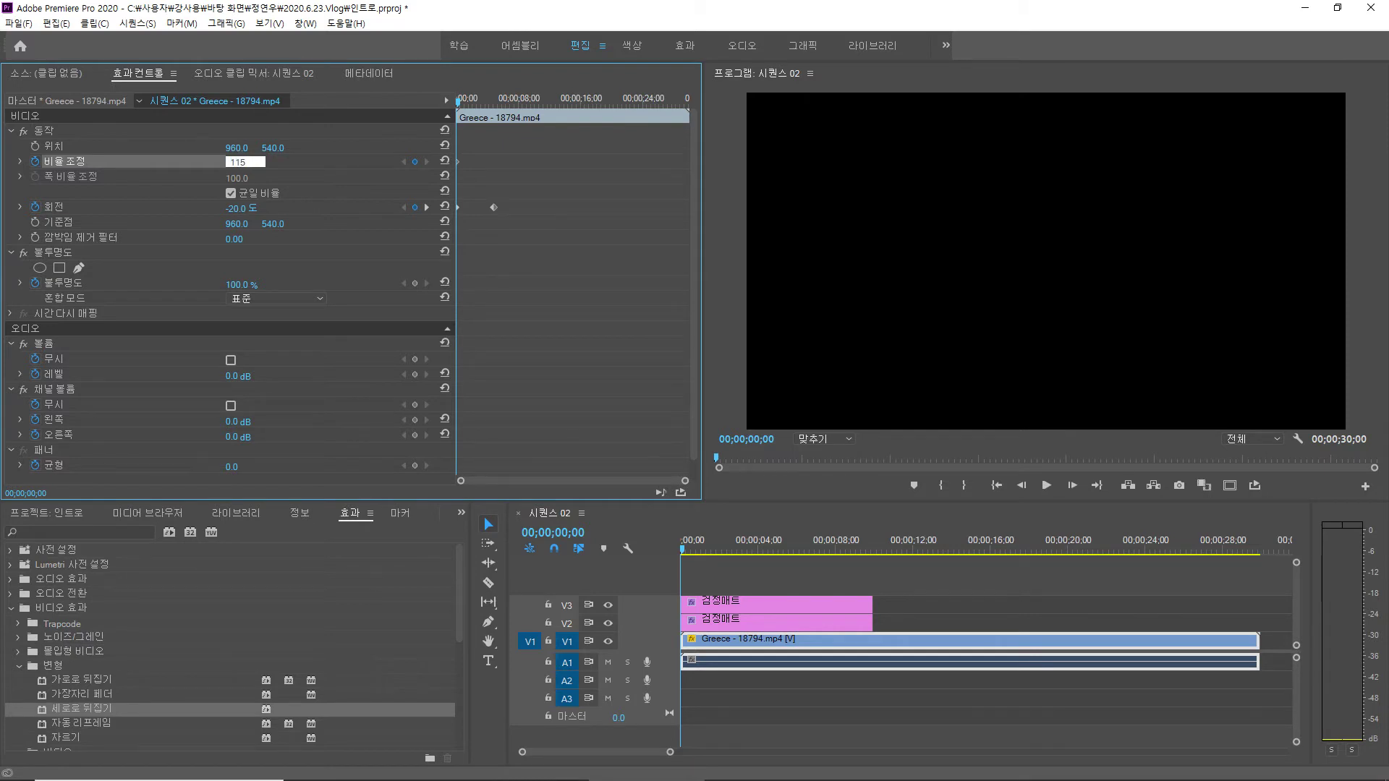
key(Return)
- Add a Scale (비율 조정) keyframe of 100 on the Greece clip at the 00;00;05;00 rotation keyframe
click(427, 207)
click(237, 163)
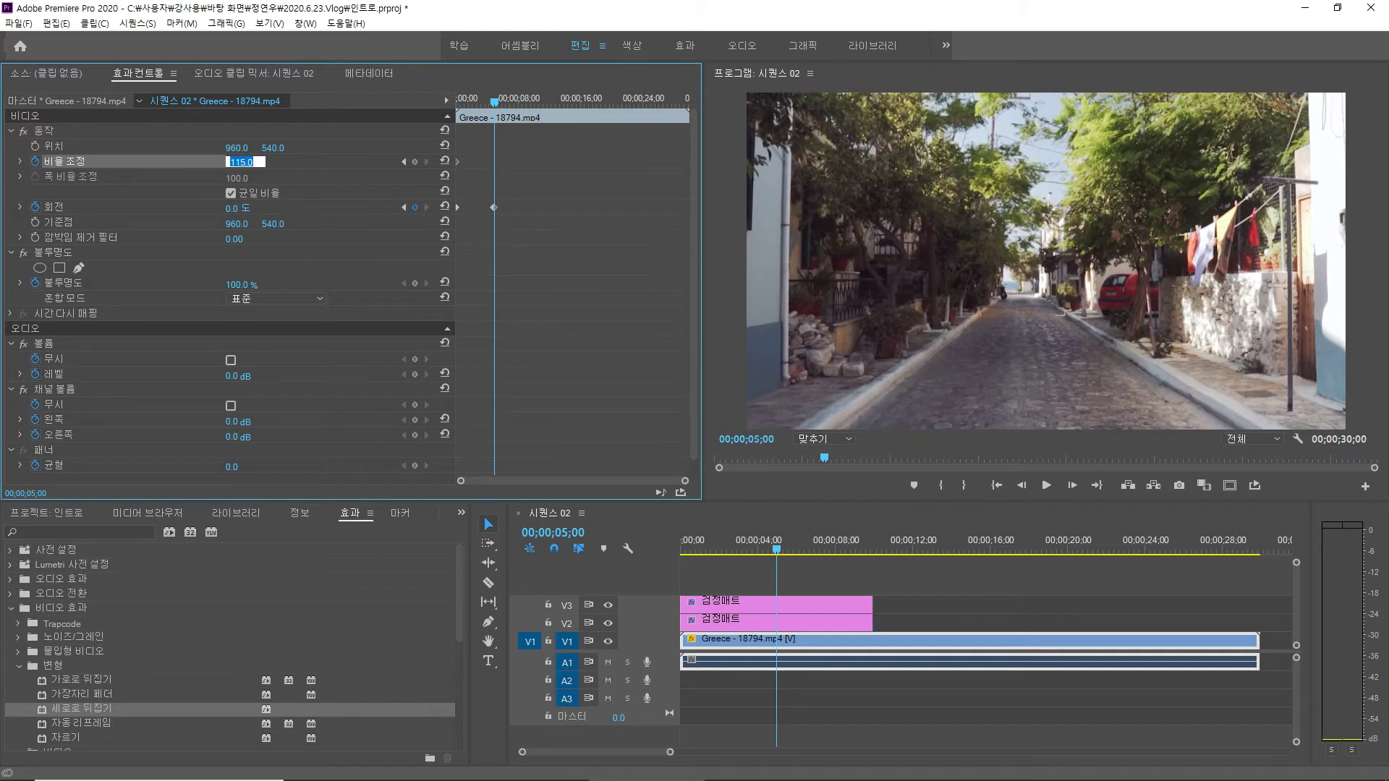
text(100)
key(Return)
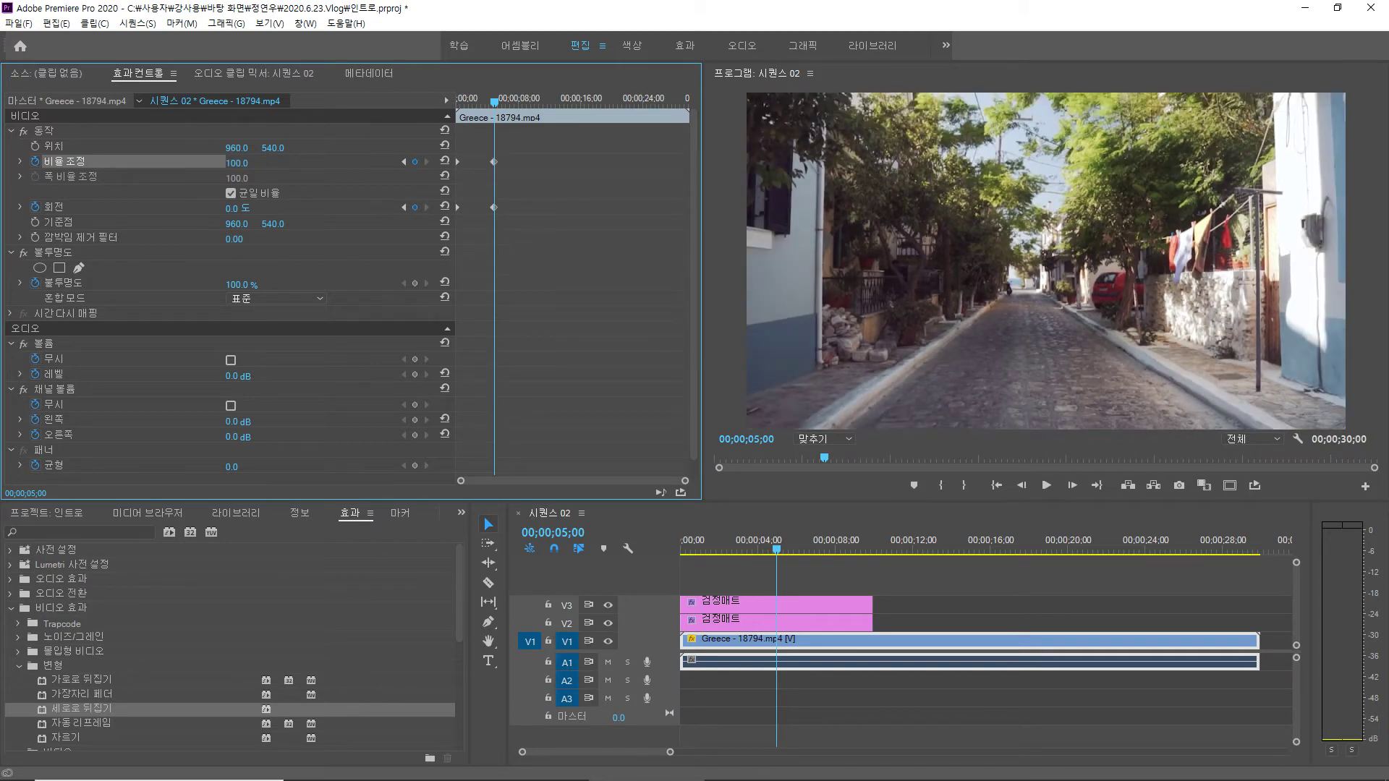
- Play the intro forward and backward from the start to review the combined matte, rotation and scale animation
drag(774, 541, 680, 542)
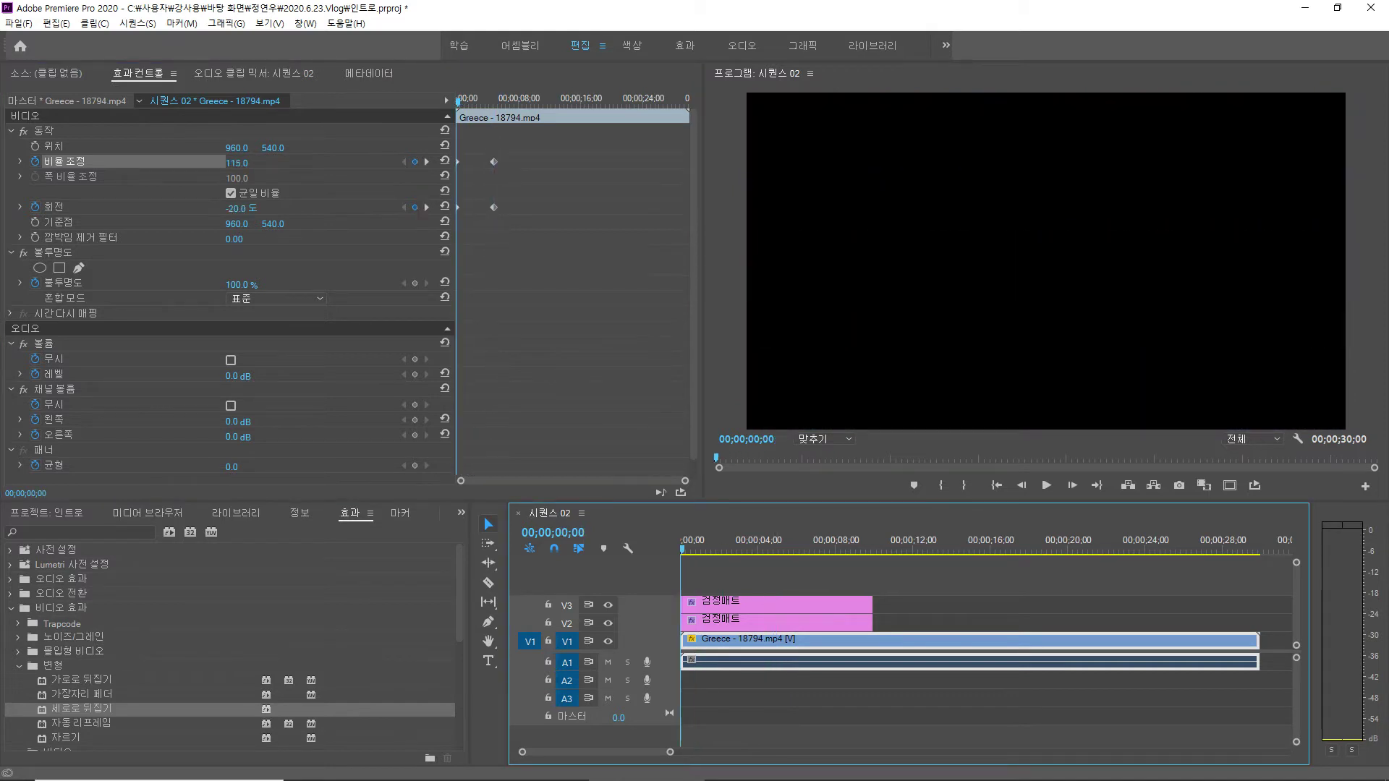
key(space)
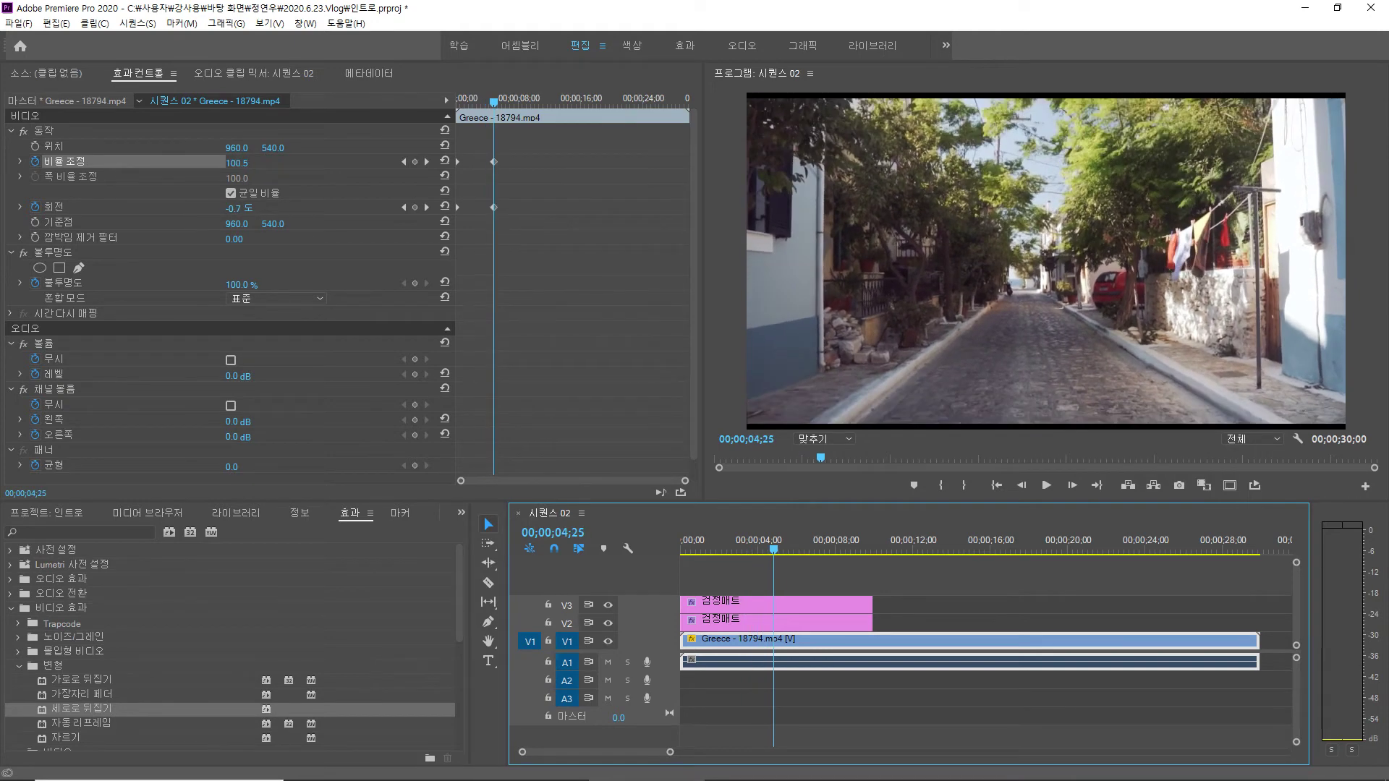
mouse_move(778, 550)
mouse_down()
mouse_move(750, 550)
mouse_move(767, 550)
mouse_up()
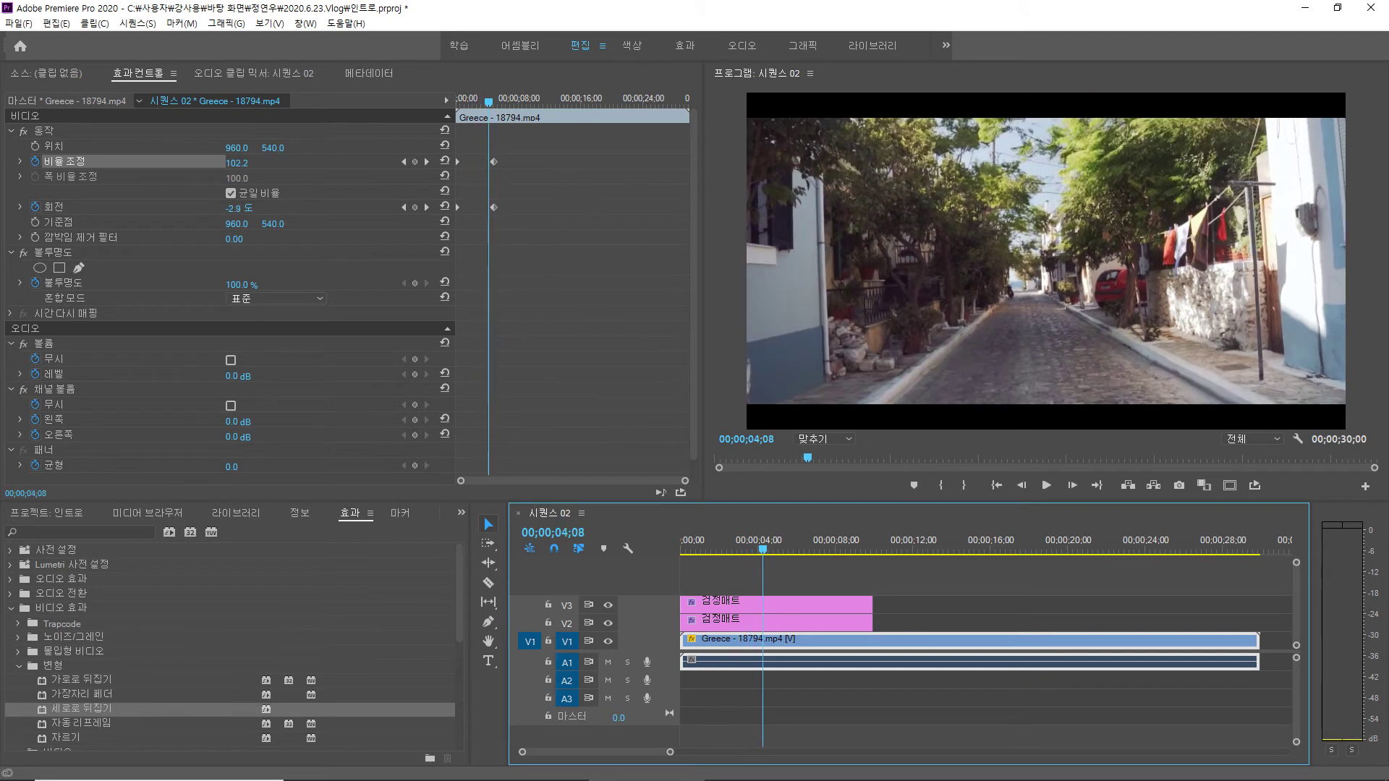
key(Home)
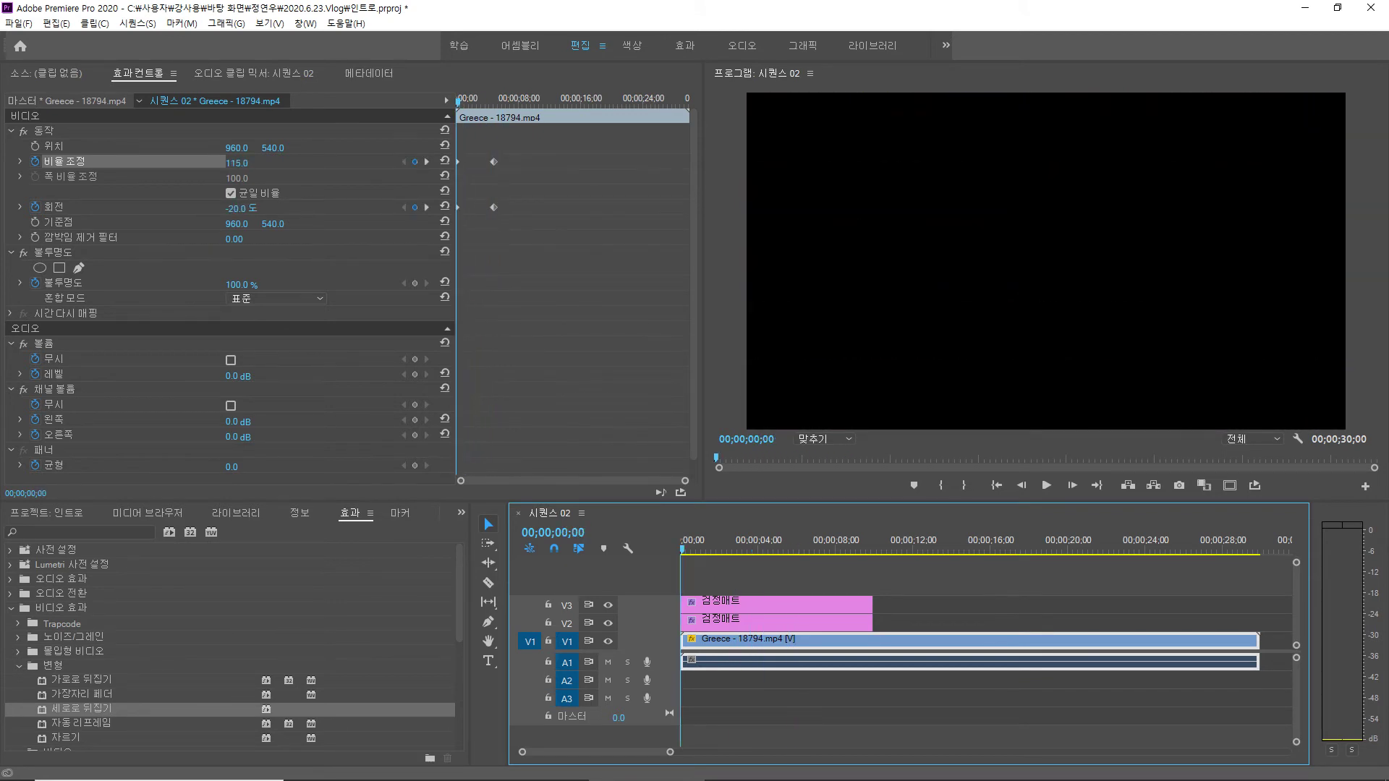
key(l)
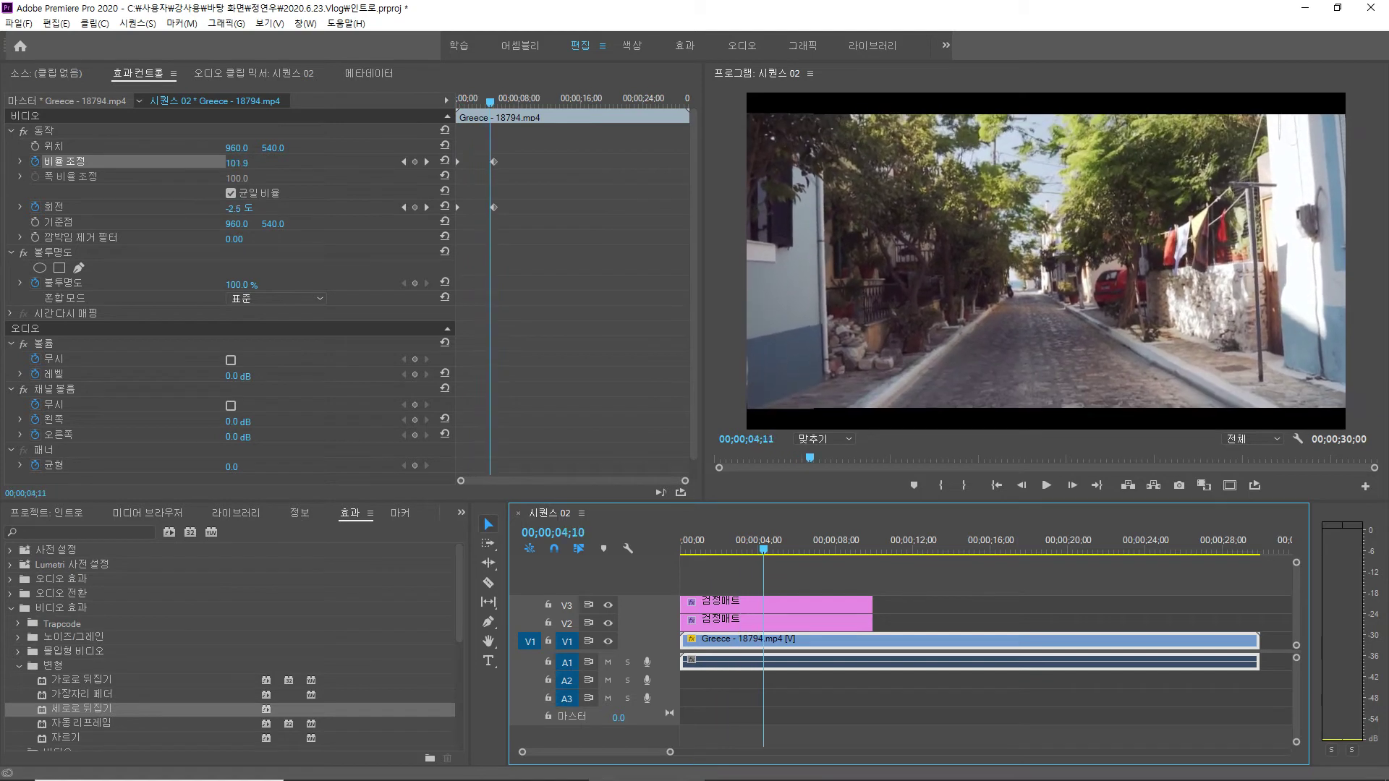
key(j)
key(l)
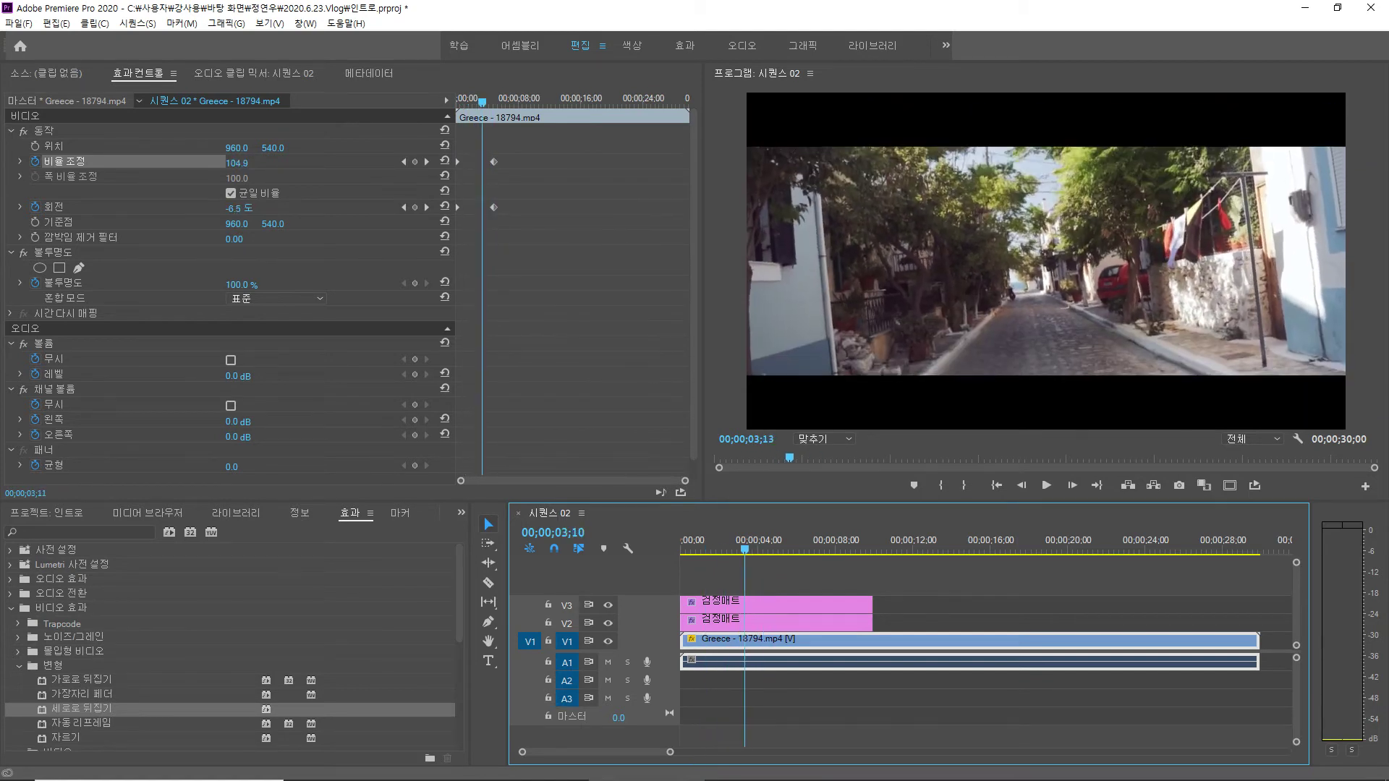
key(j)
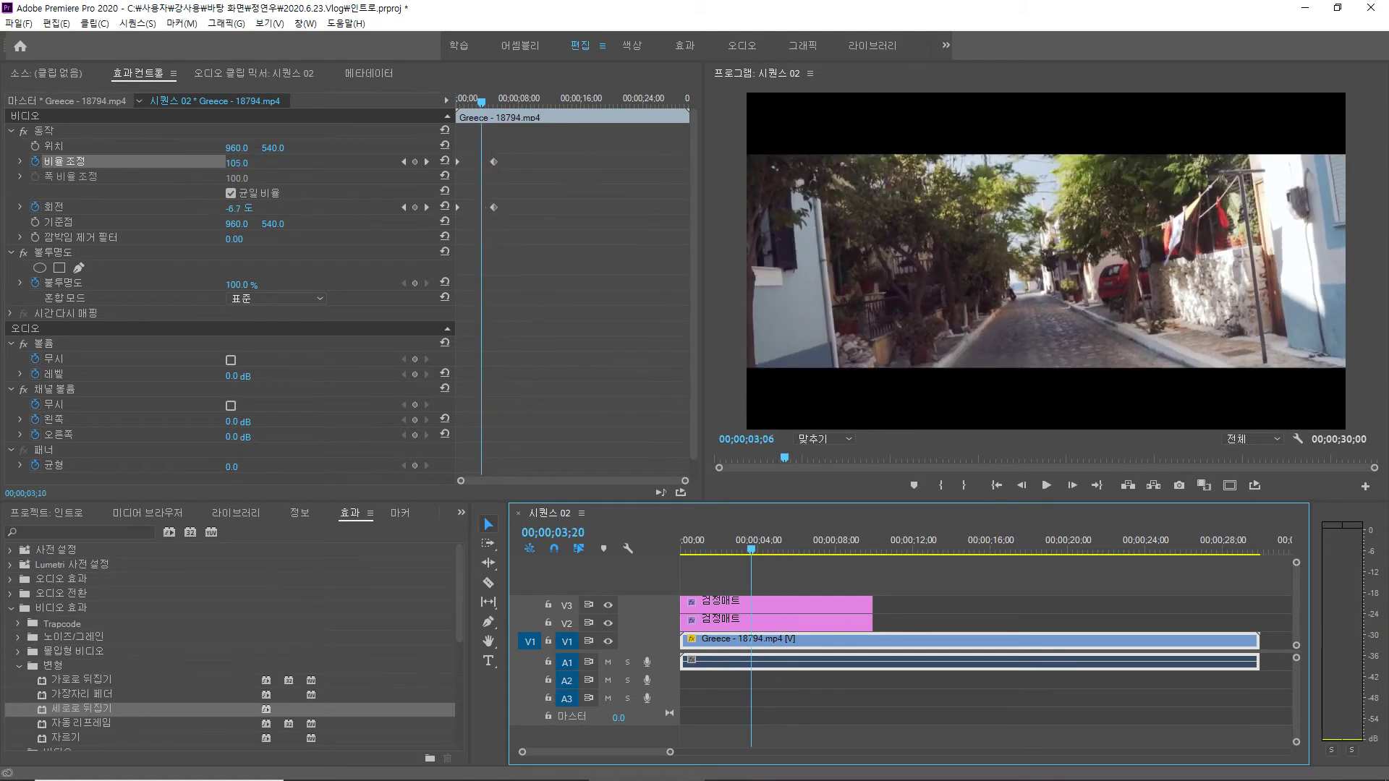
key(Home)
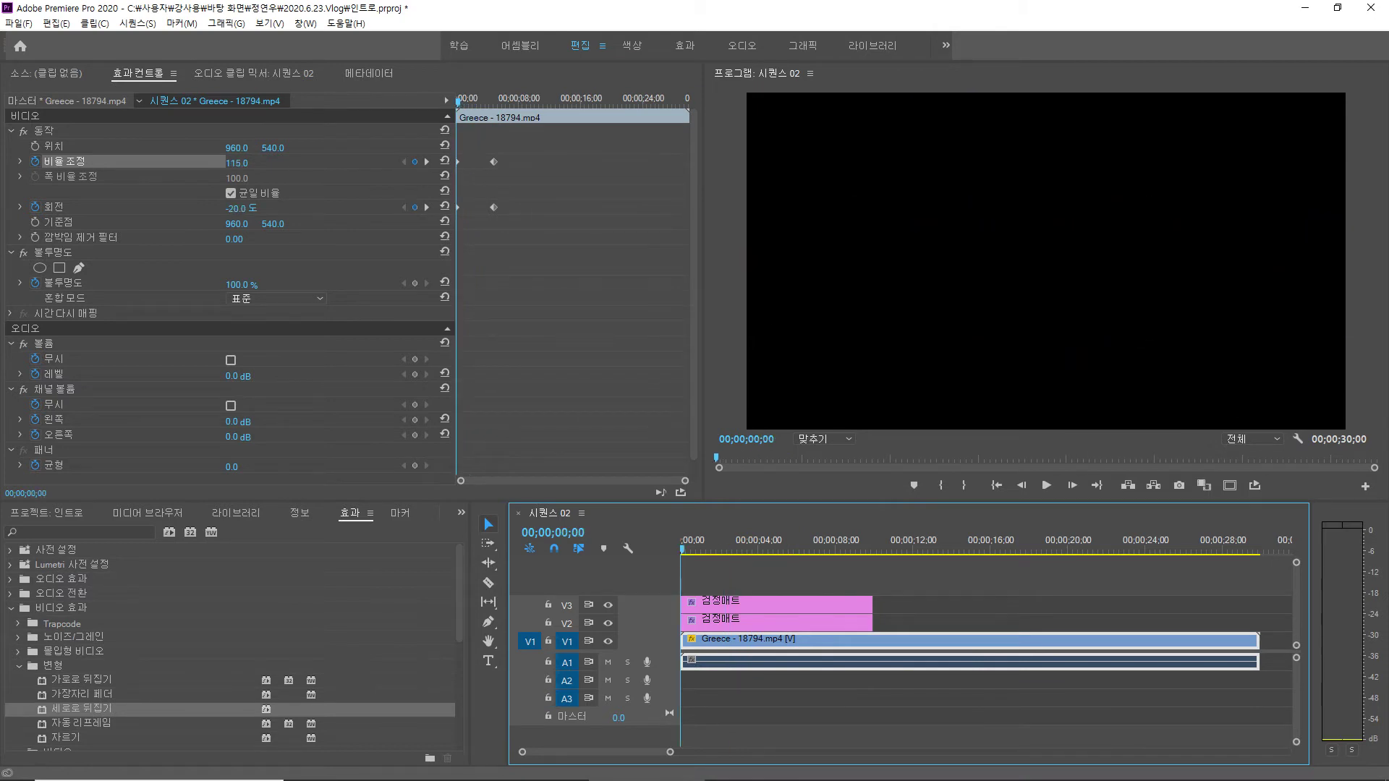
- Play the intro from the start, scrub back through the opening, and return to the beginning of the sequence
key(l)
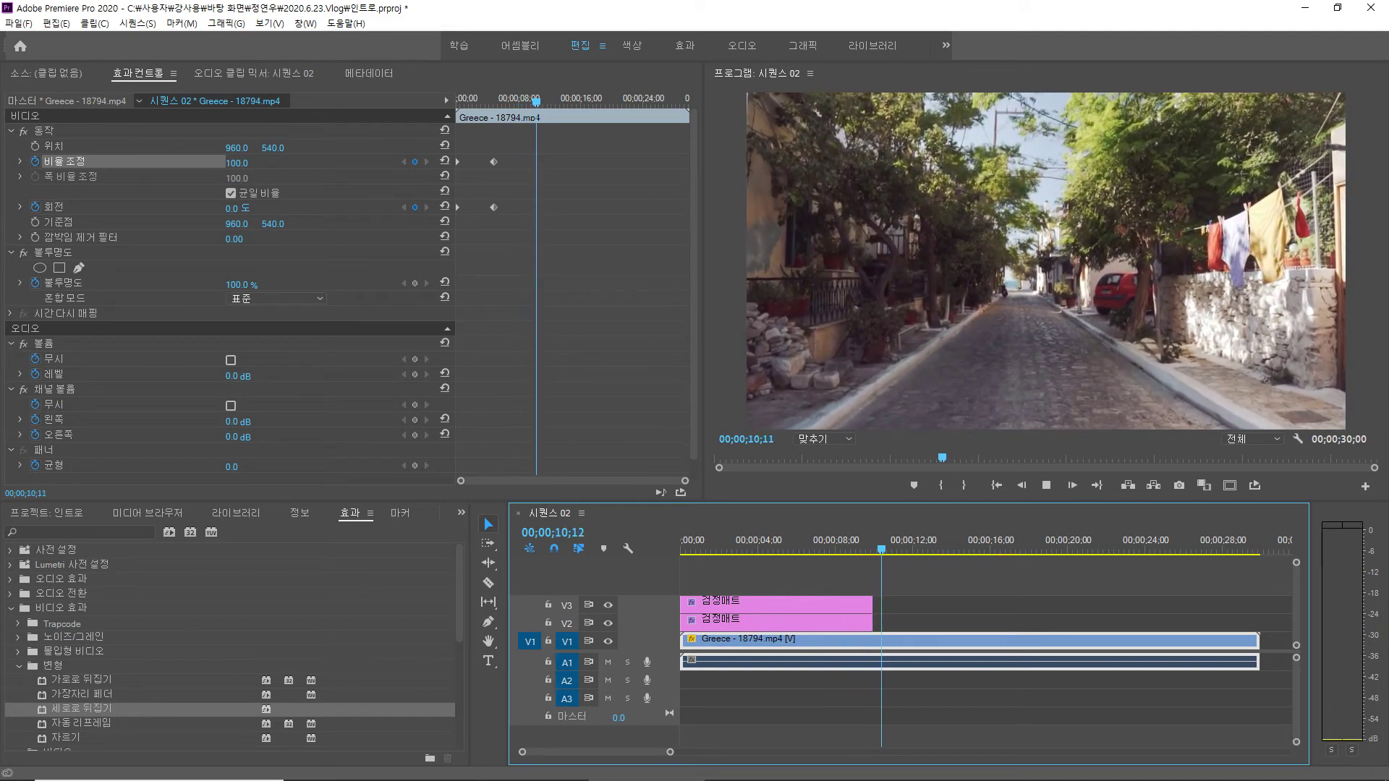
key(space)
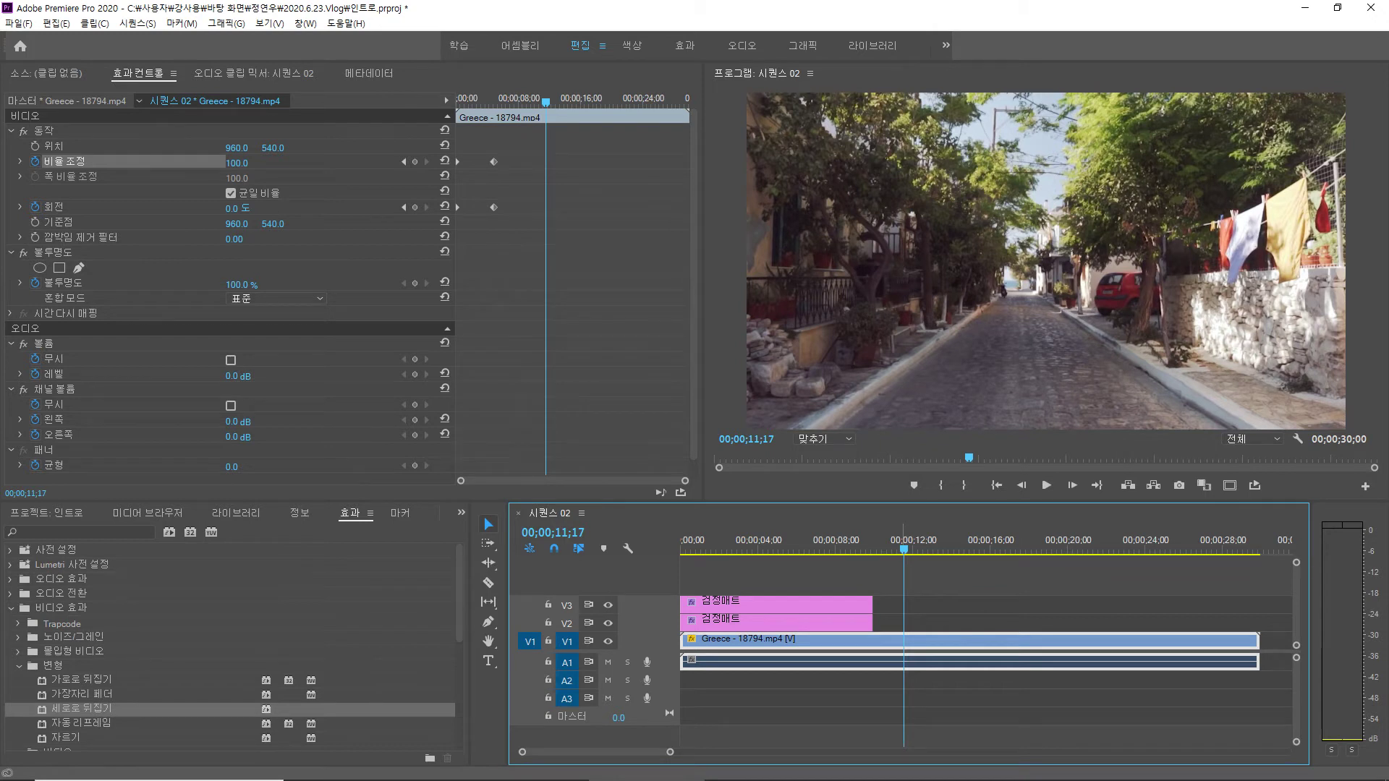
drag(904, 549, 756, 549)
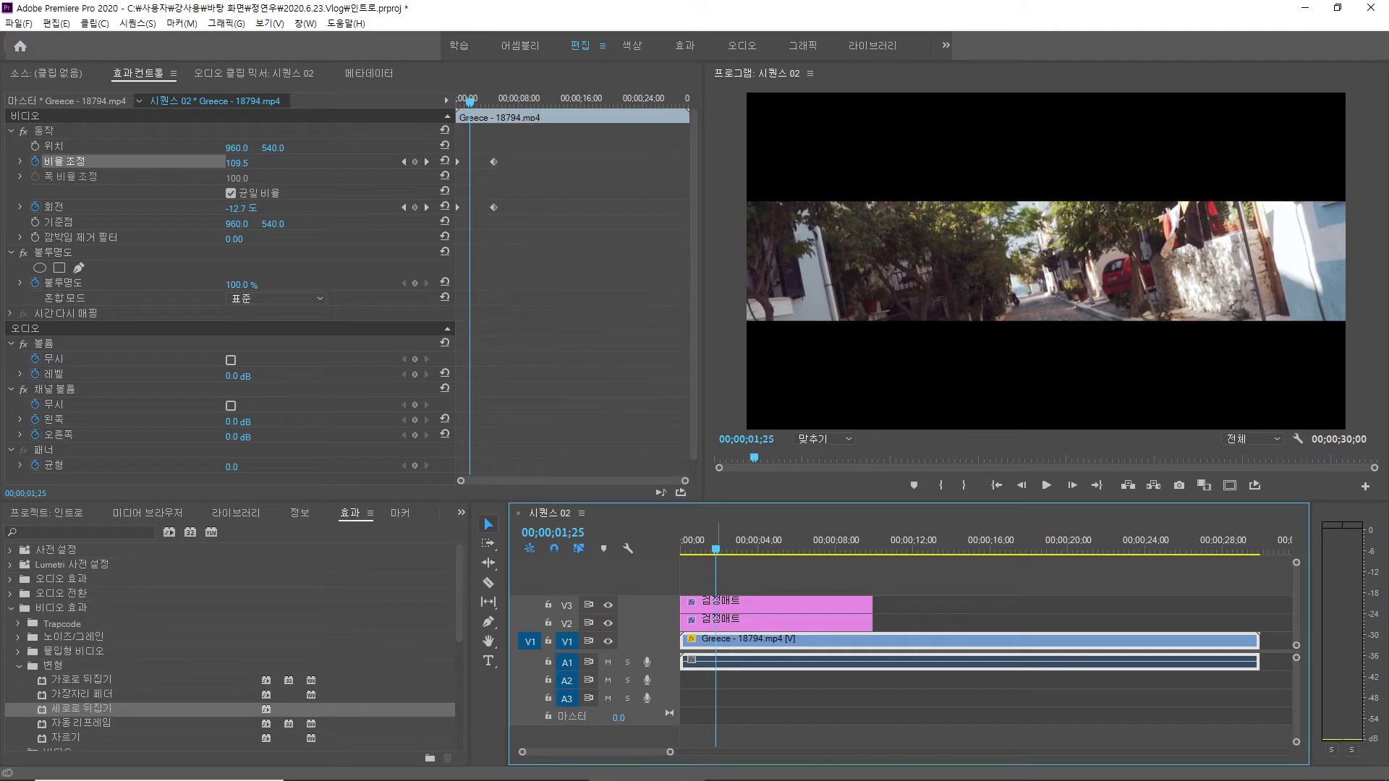
key(Home)
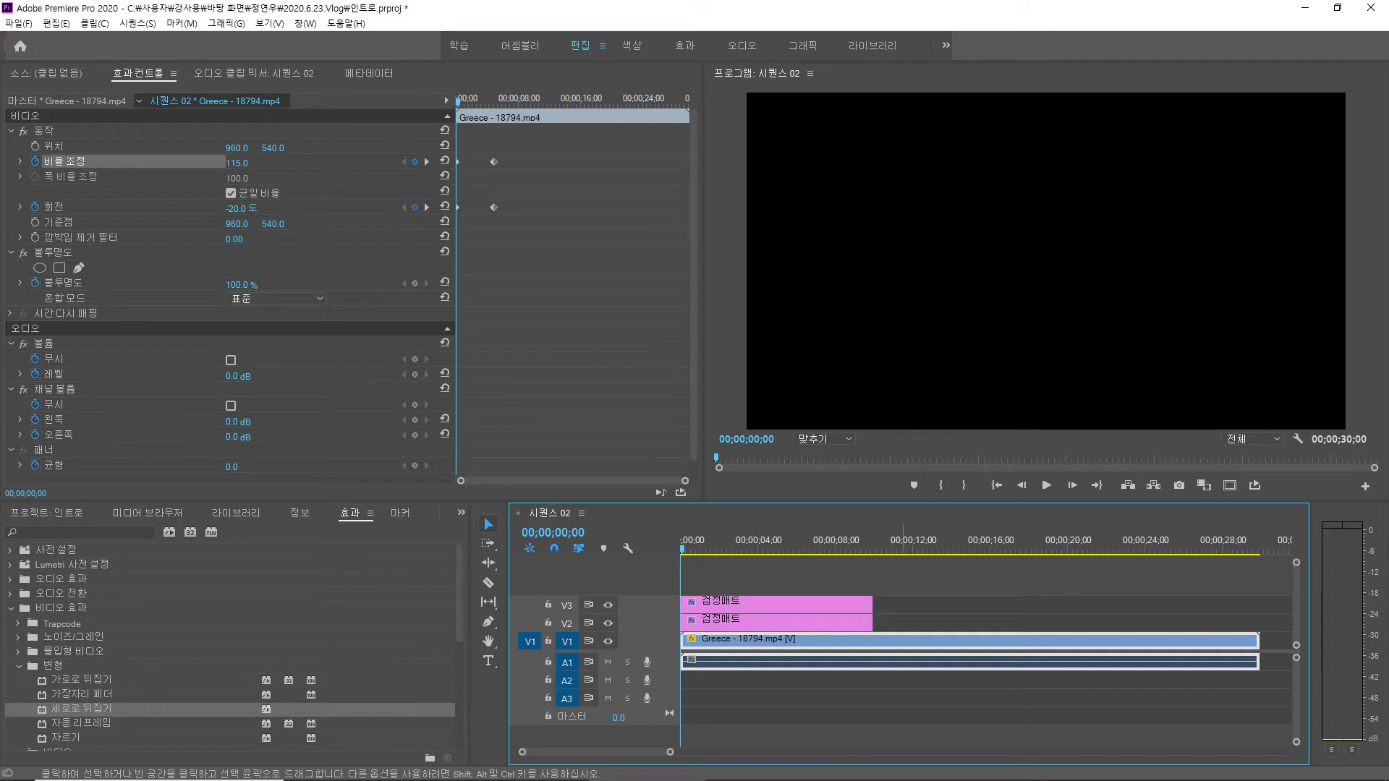
- Add a text title reading "애니메이션 효과" over the frame at the start of the sequence
click(903, 607)
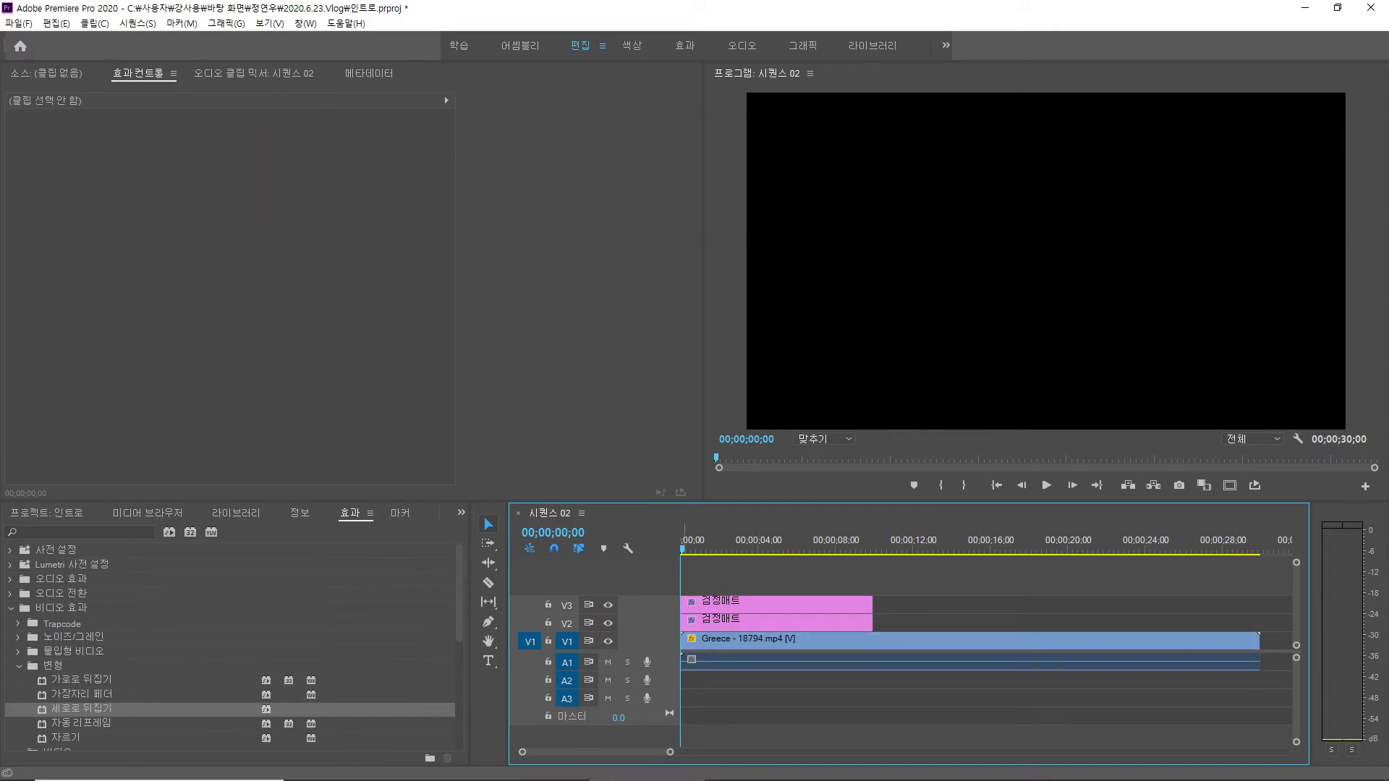
click(488, 661)
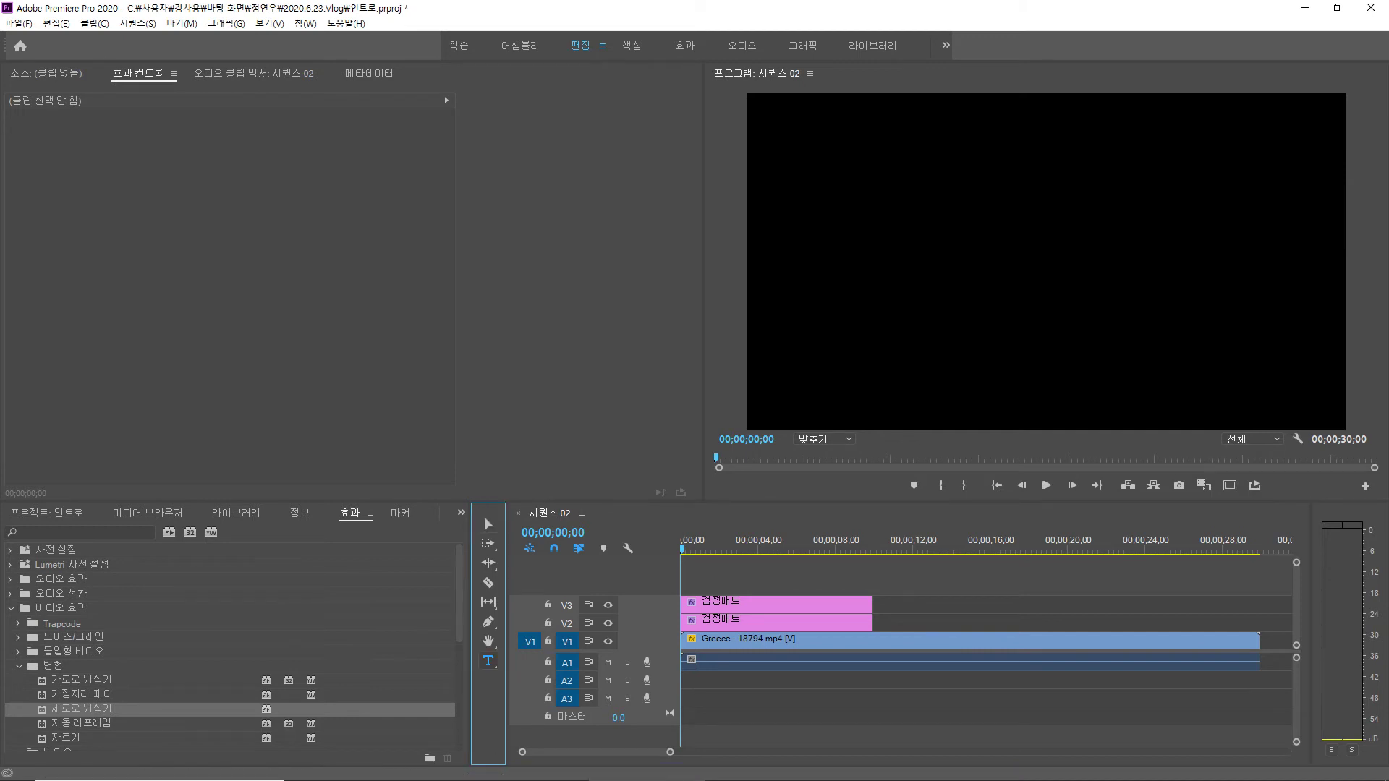
click(1036, 261)
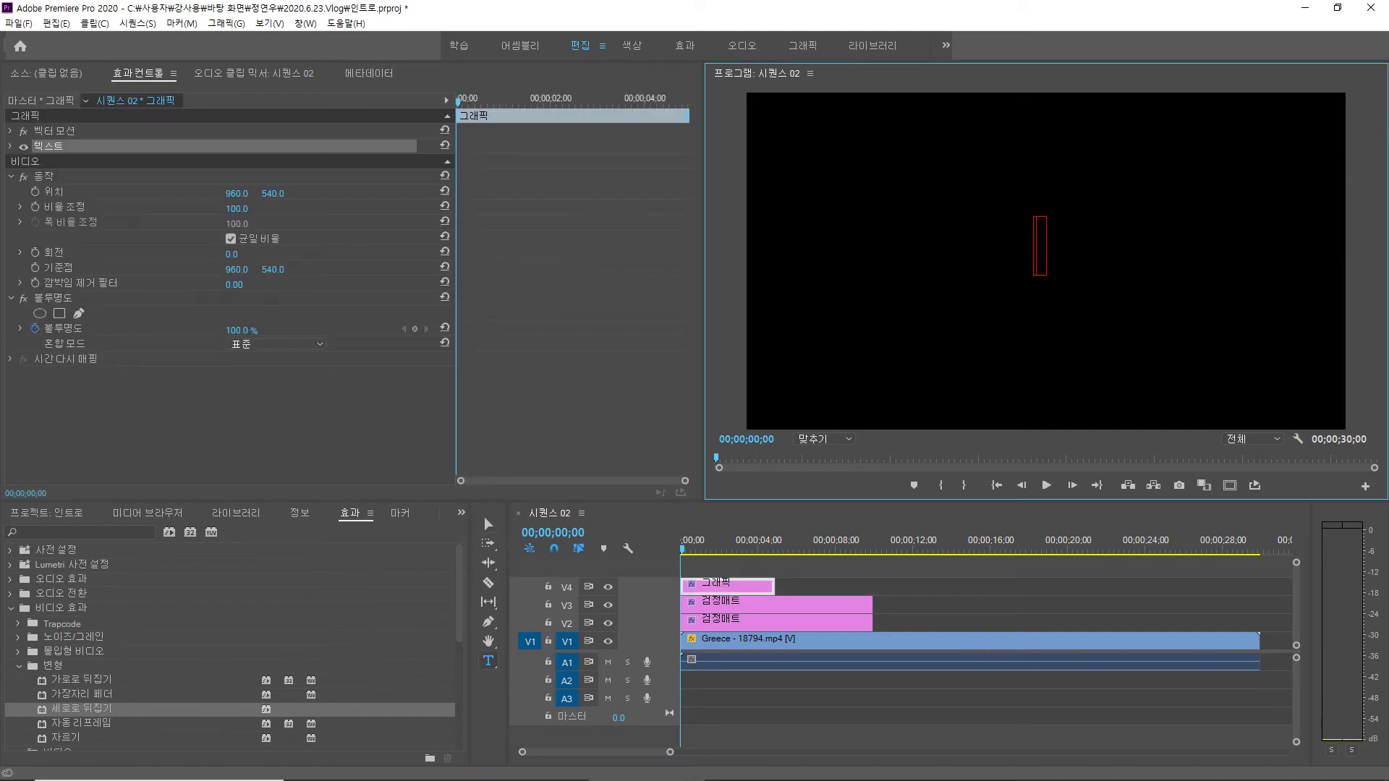
text(애)
text(애니메이)
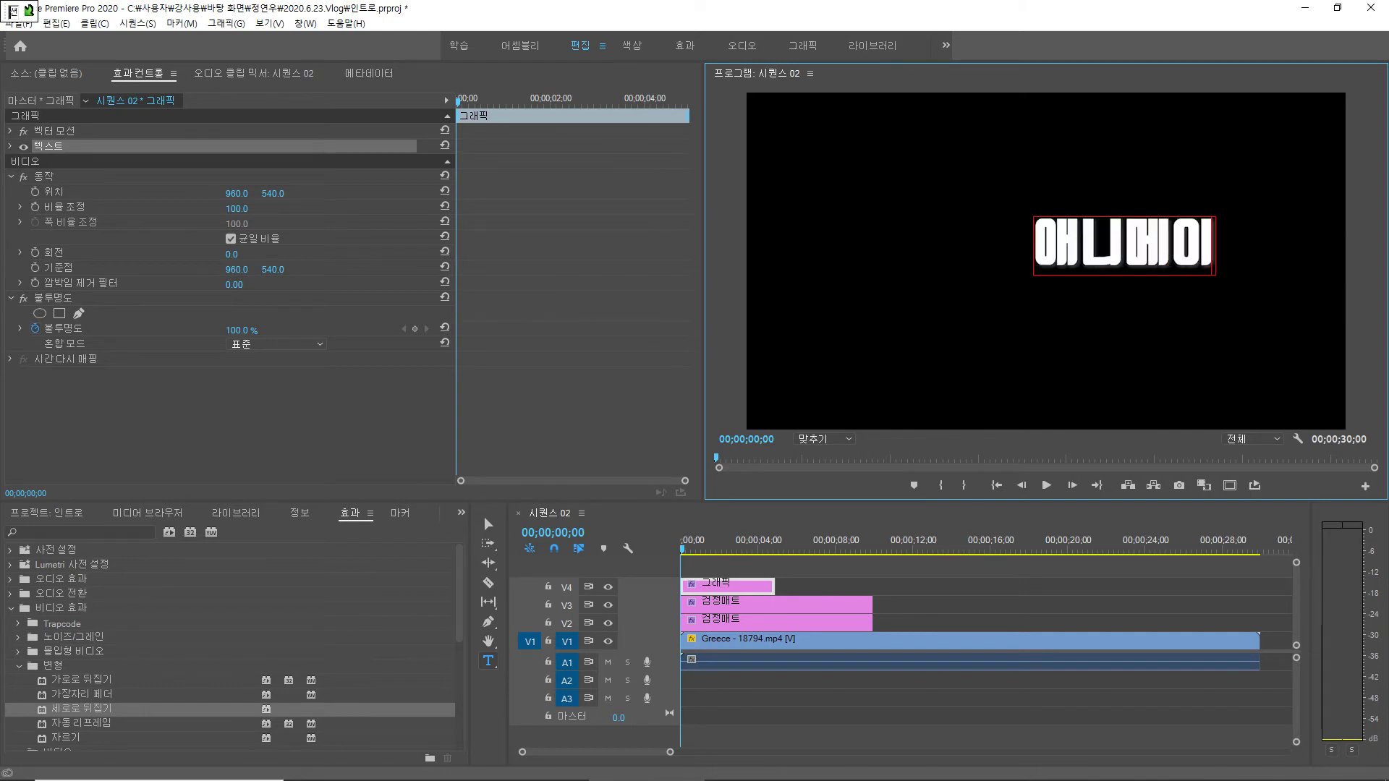
text(션 효과)
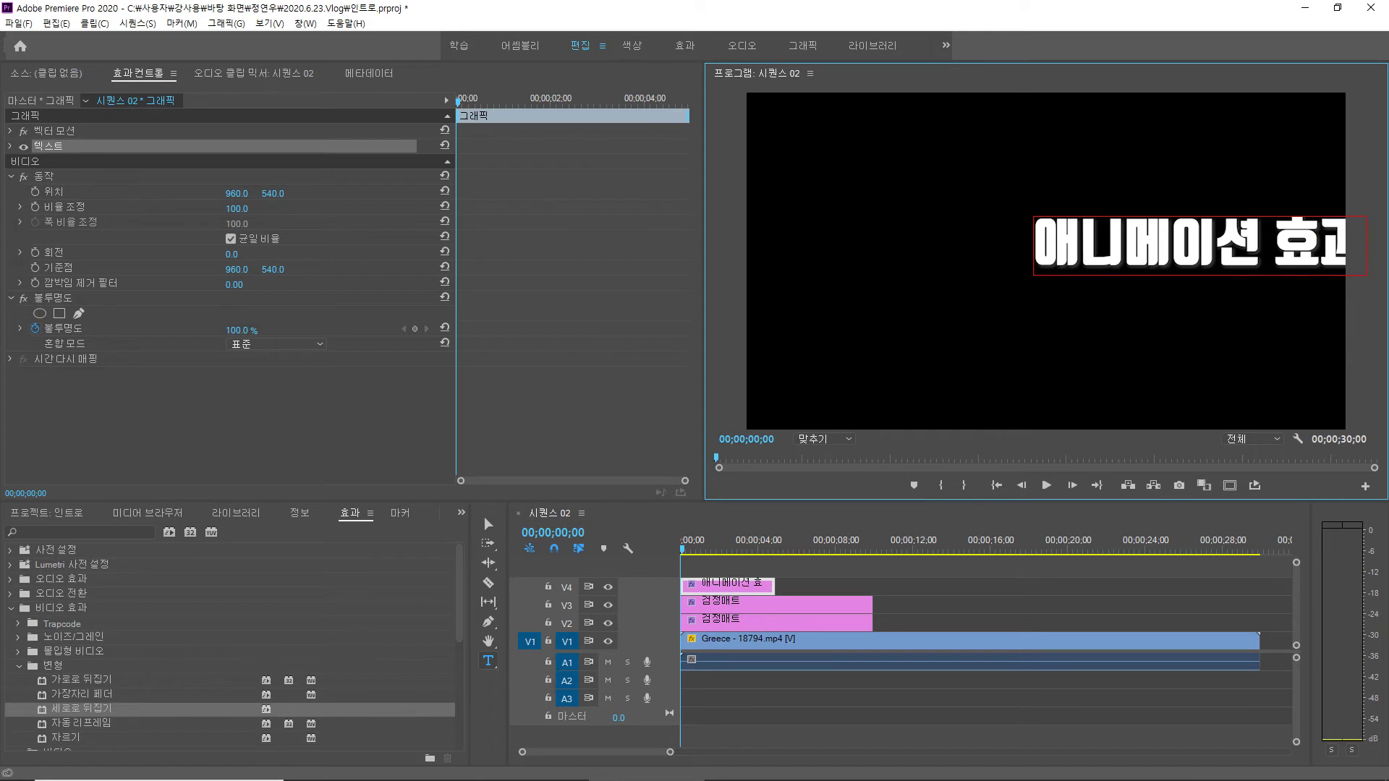
- Centre-align the title text (텍스트 가운데 맞춤) and move it to the horizontal middle of the frame
click(10, 146)
click(65, 238)
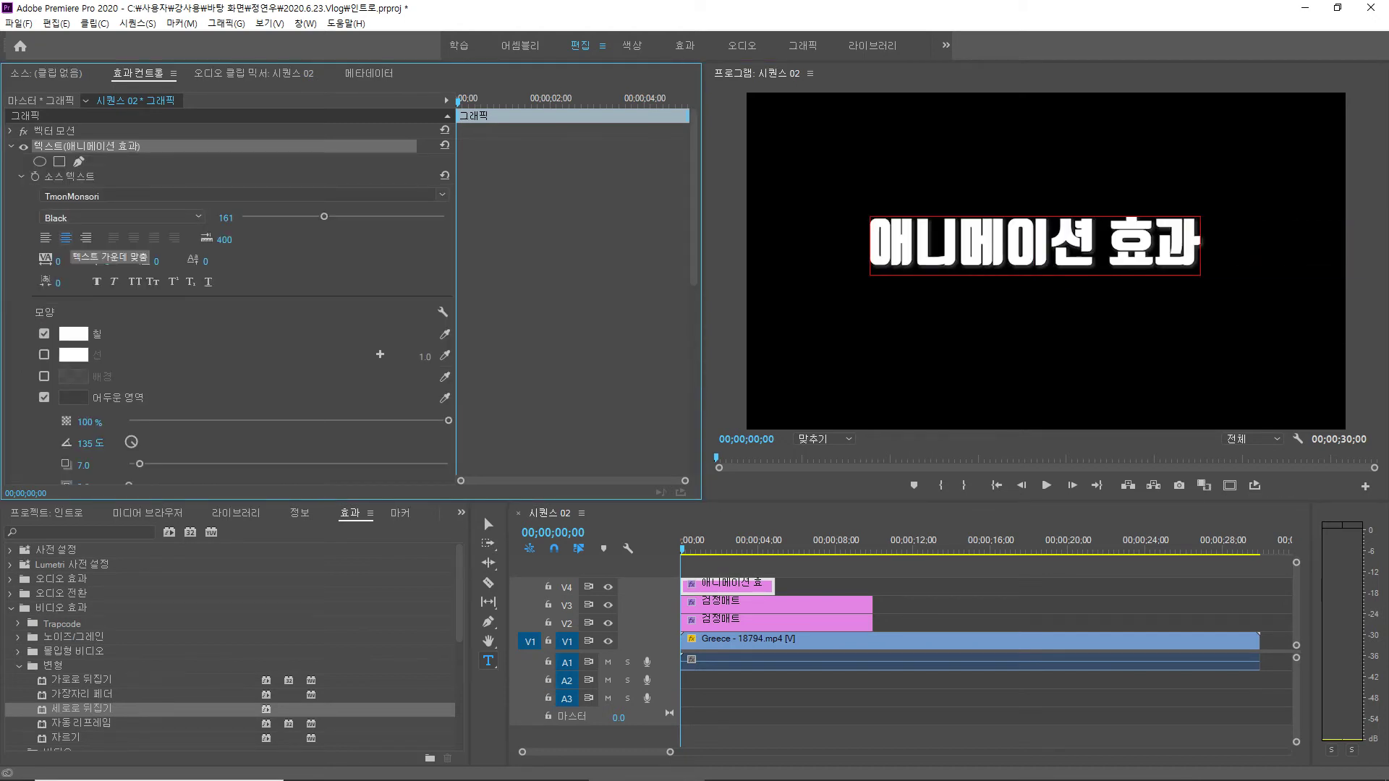
click(488, 522)
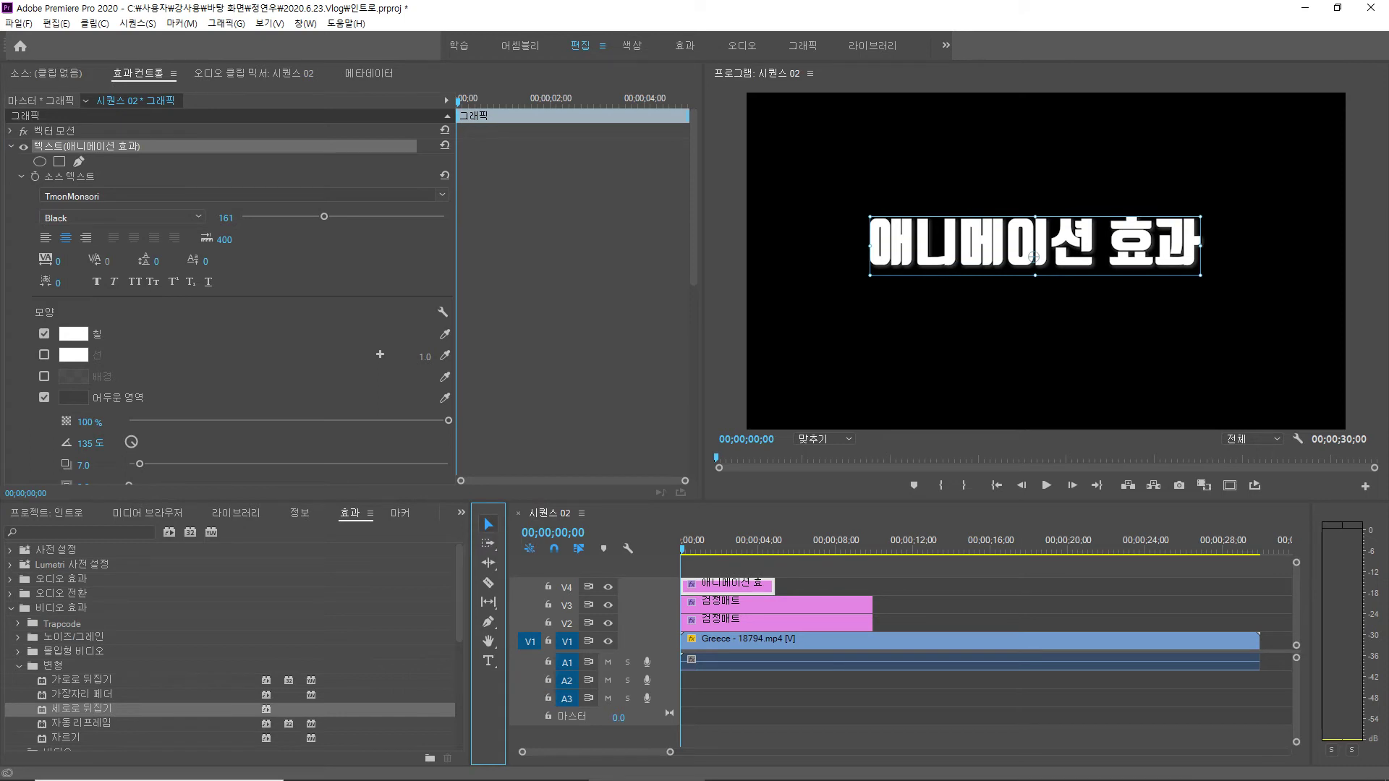
drag(1035, 246, 1046, 251)
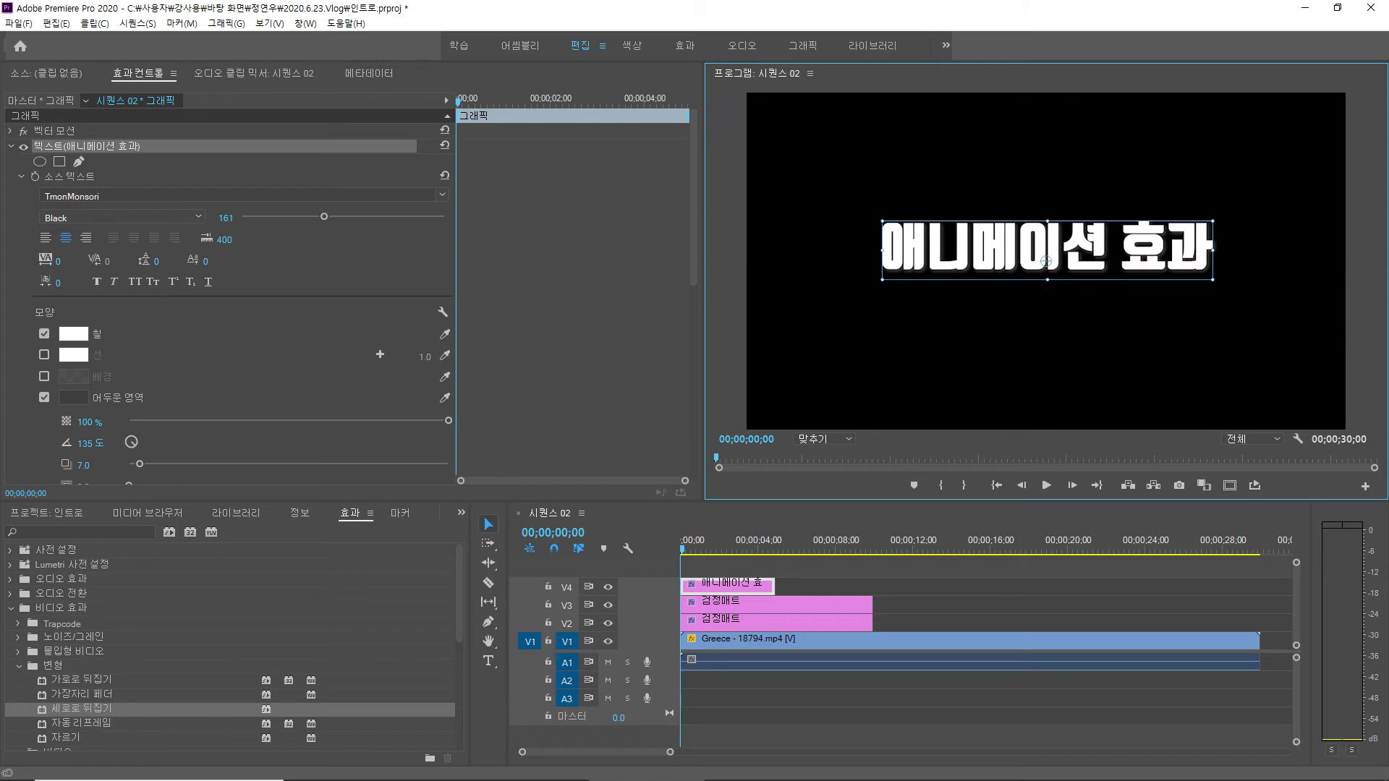
- Set the title's font size to 140
click(226, 218)
text(140)
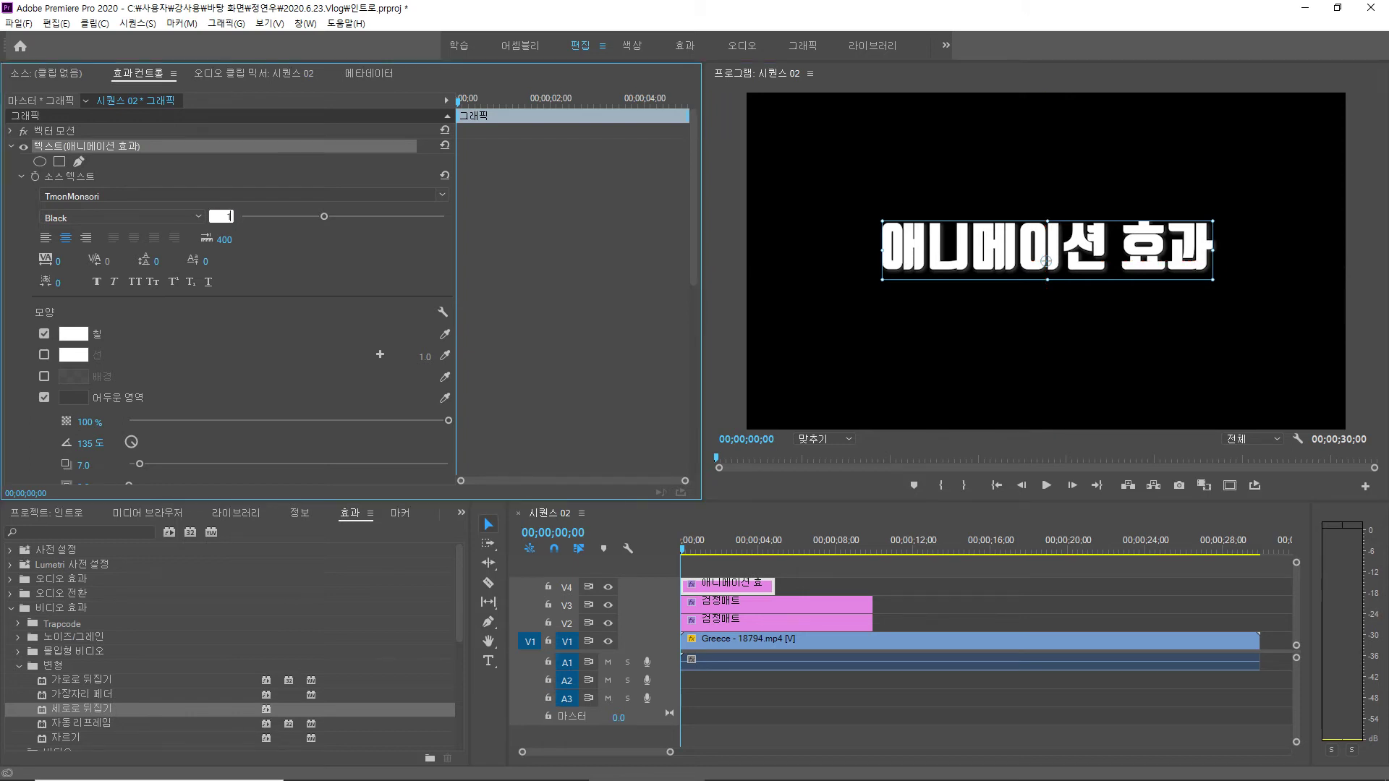
key(Return)
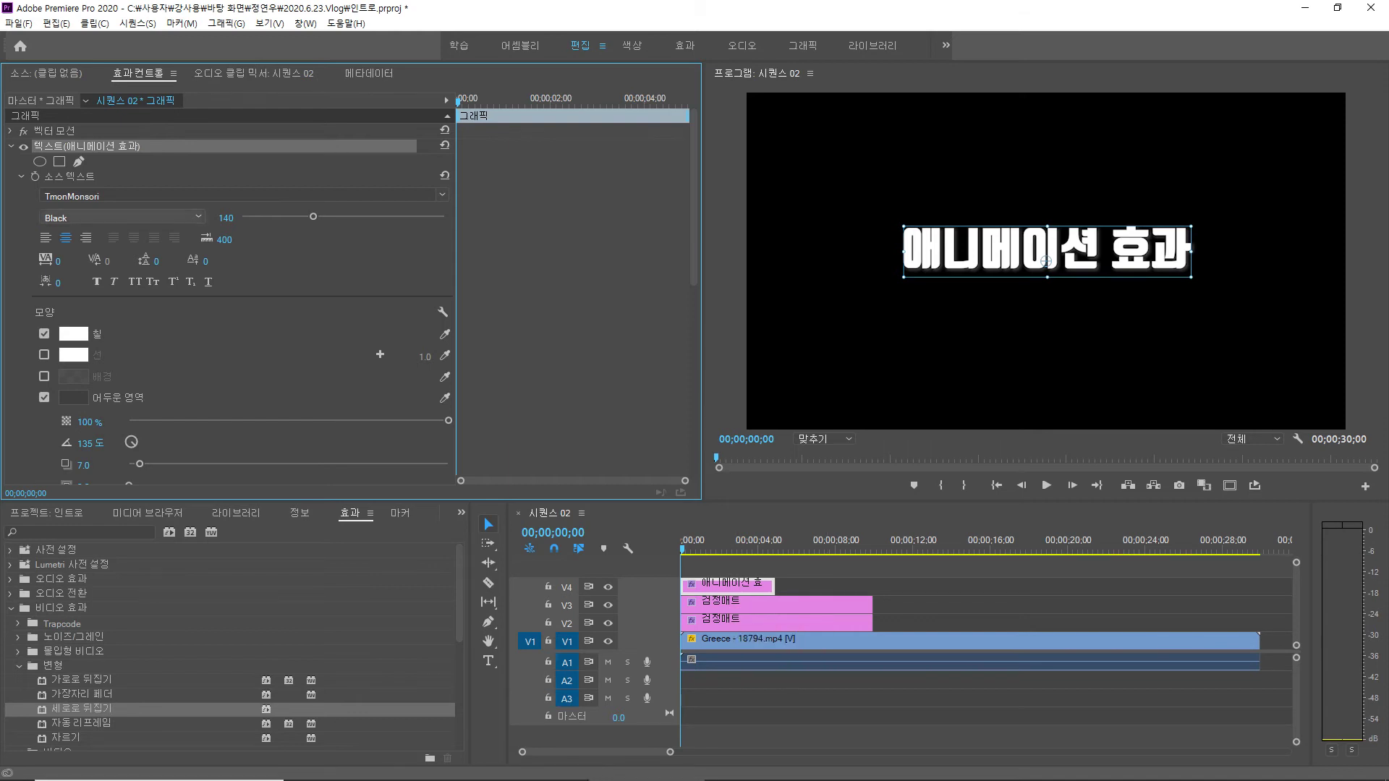
- Add a Scale (비율 조정) keyframe of 0 on the title clip at the start of the sequence
click(11, 146)
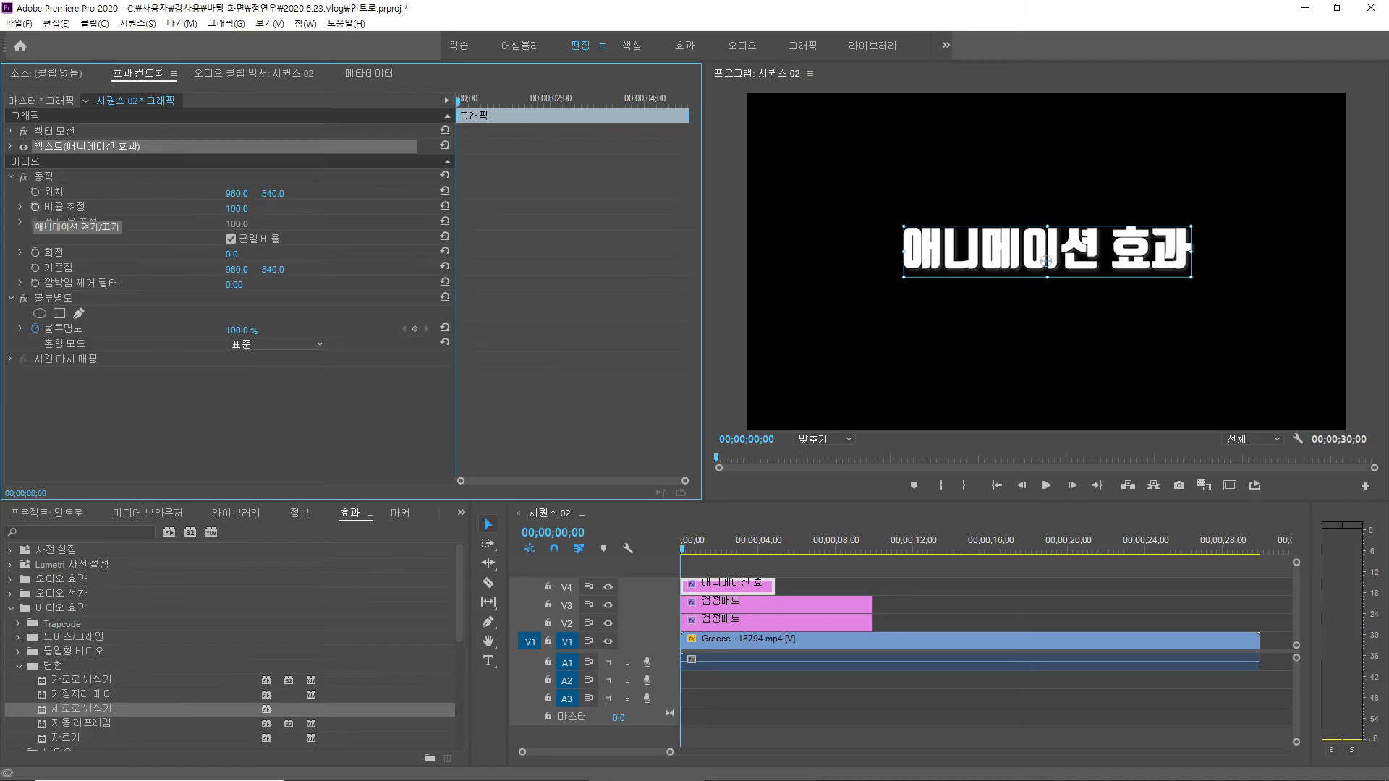
click(34, 207)
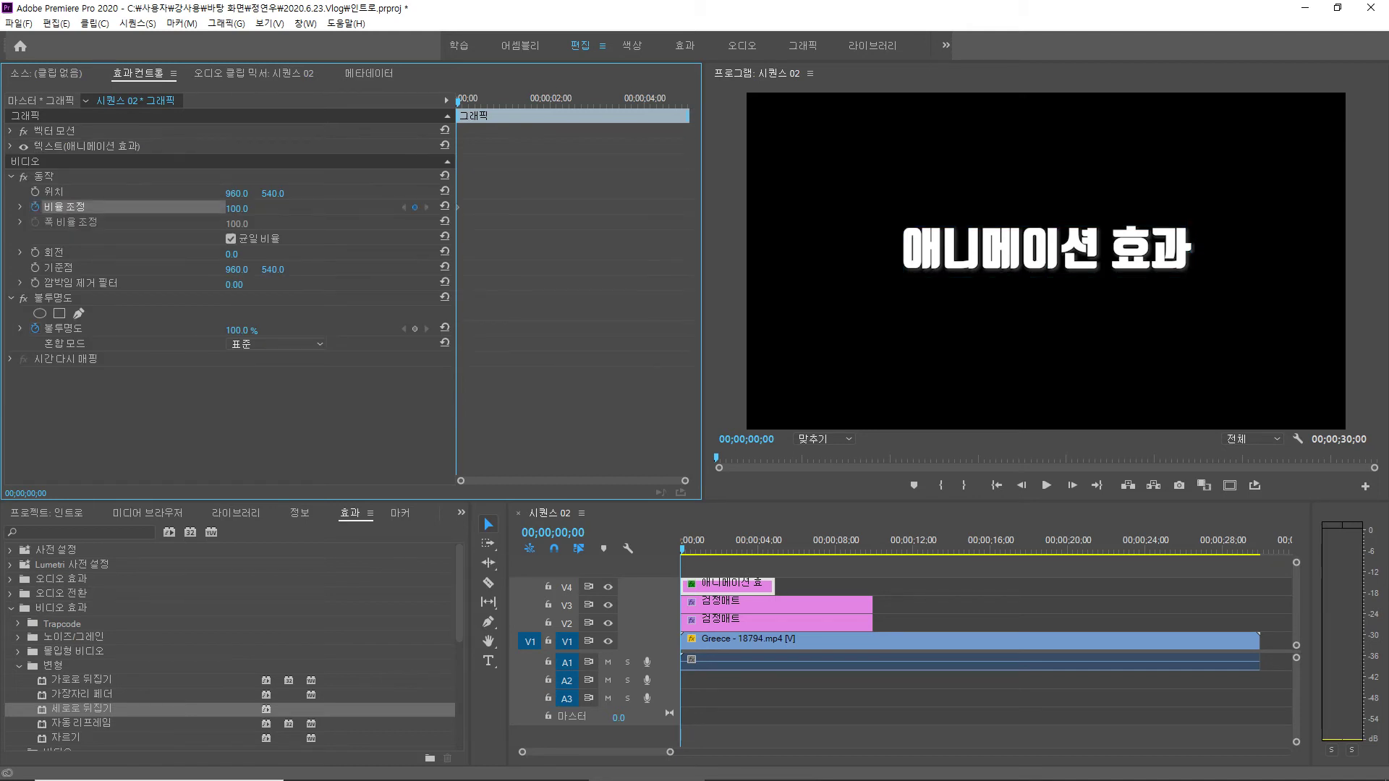
click(238, 209)
text(0)
key(Return)
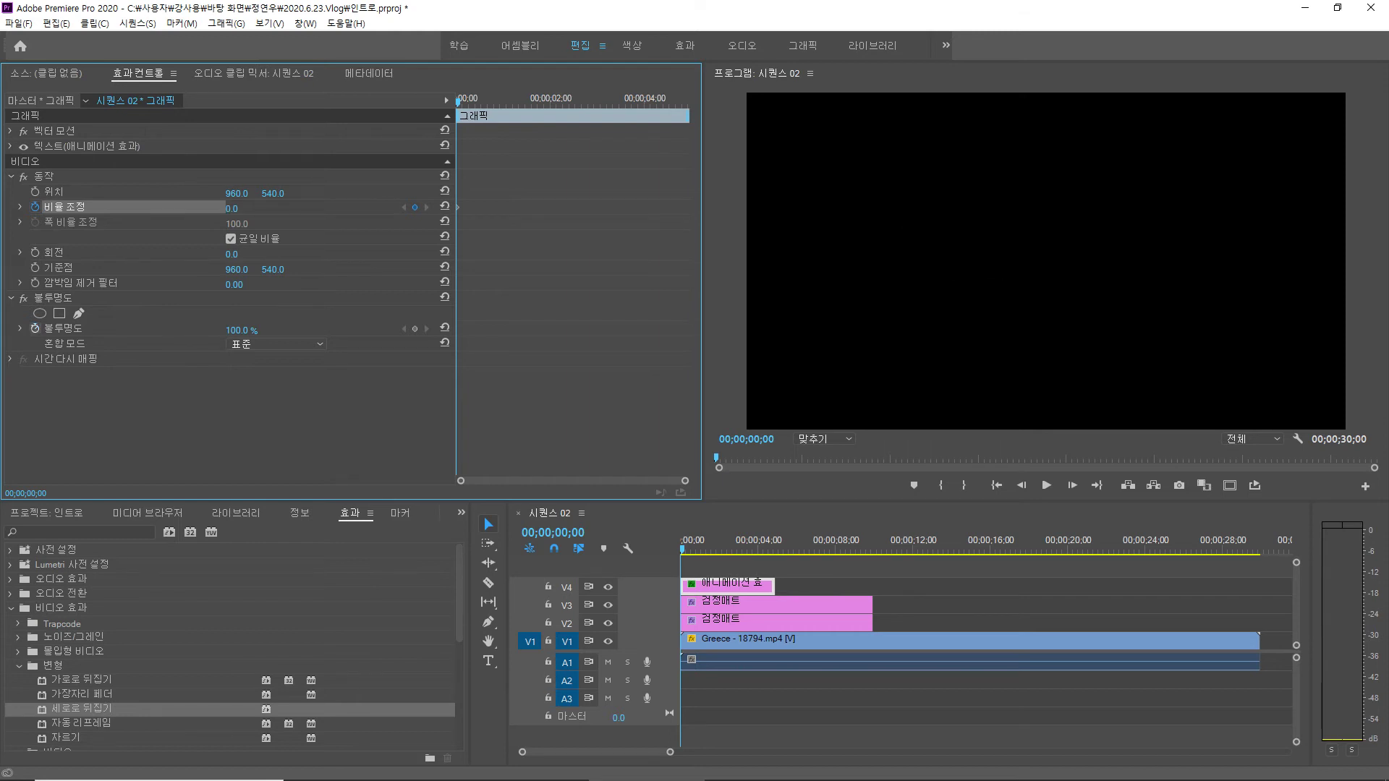
- Add an Opacity (불투명도) keyframe of 0% on the title clip at the start of the sequence
click(35, 328)
click(34, 328)
click(241, 330)
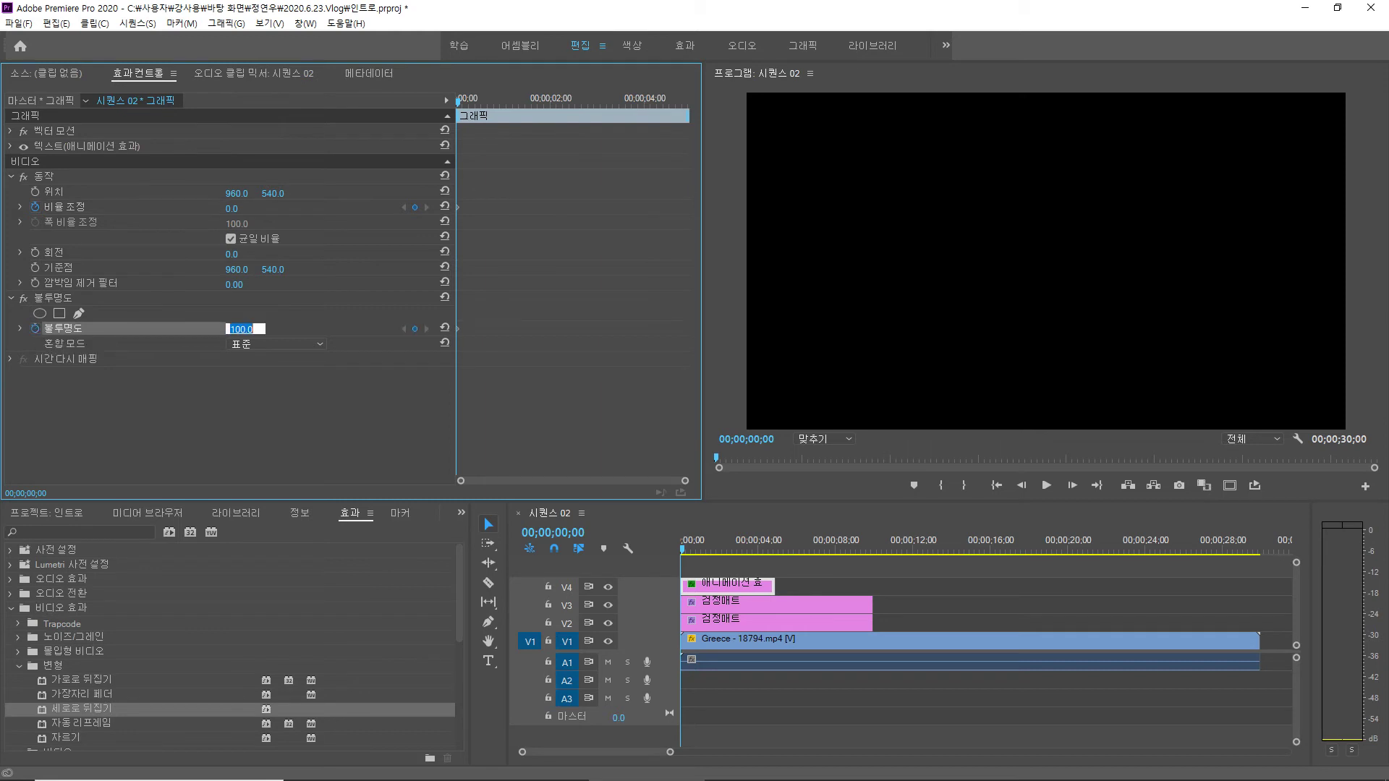
text(0)
key(Return)
- Add a Rotation (회전) keyframe of -20 degrees on the title clip at the start of the sequence
click(35, 252)
click(233, 254)
text(-20)
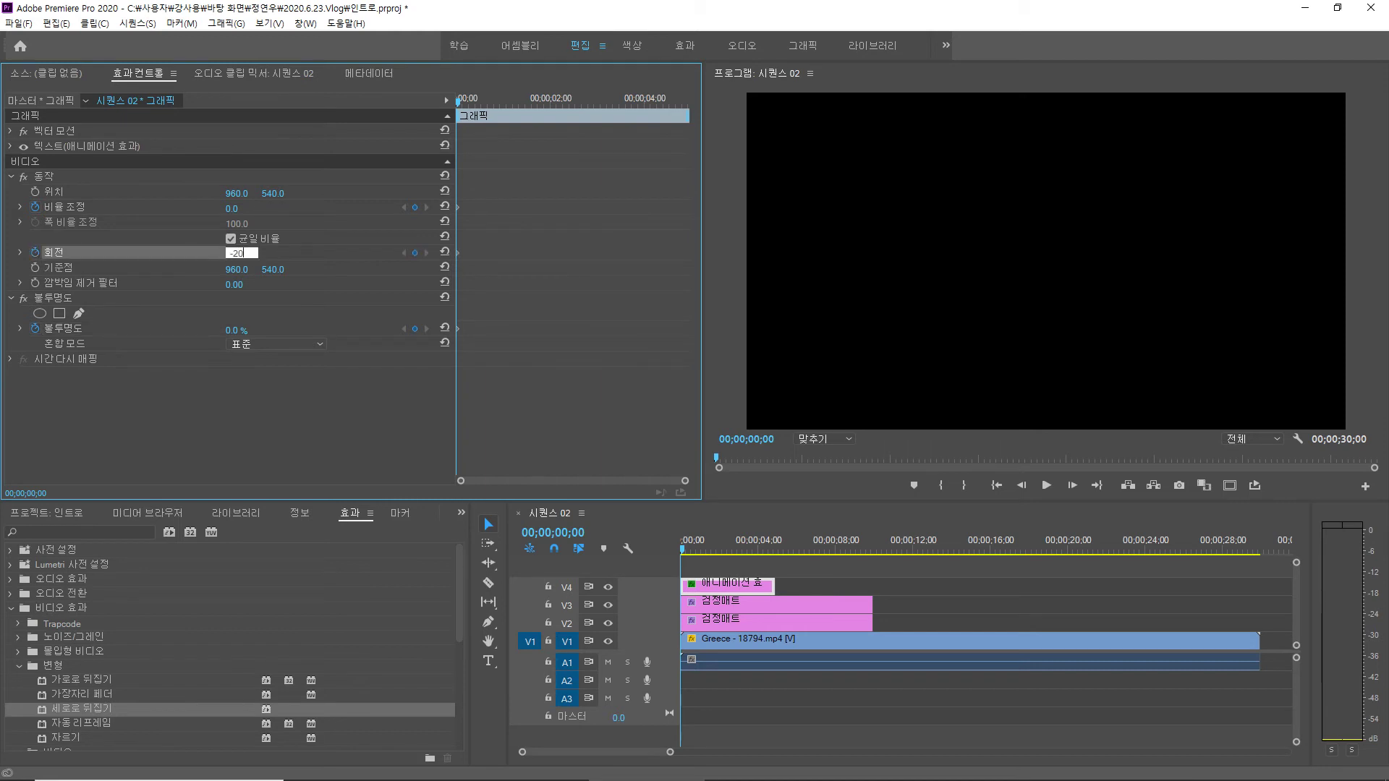
key(Return)
- At 00;00;05;00, add title keyframes by resetting Scale to 100, Rotation to 0 degrees and Opacity to 100%
click(553, 532)
text(5)
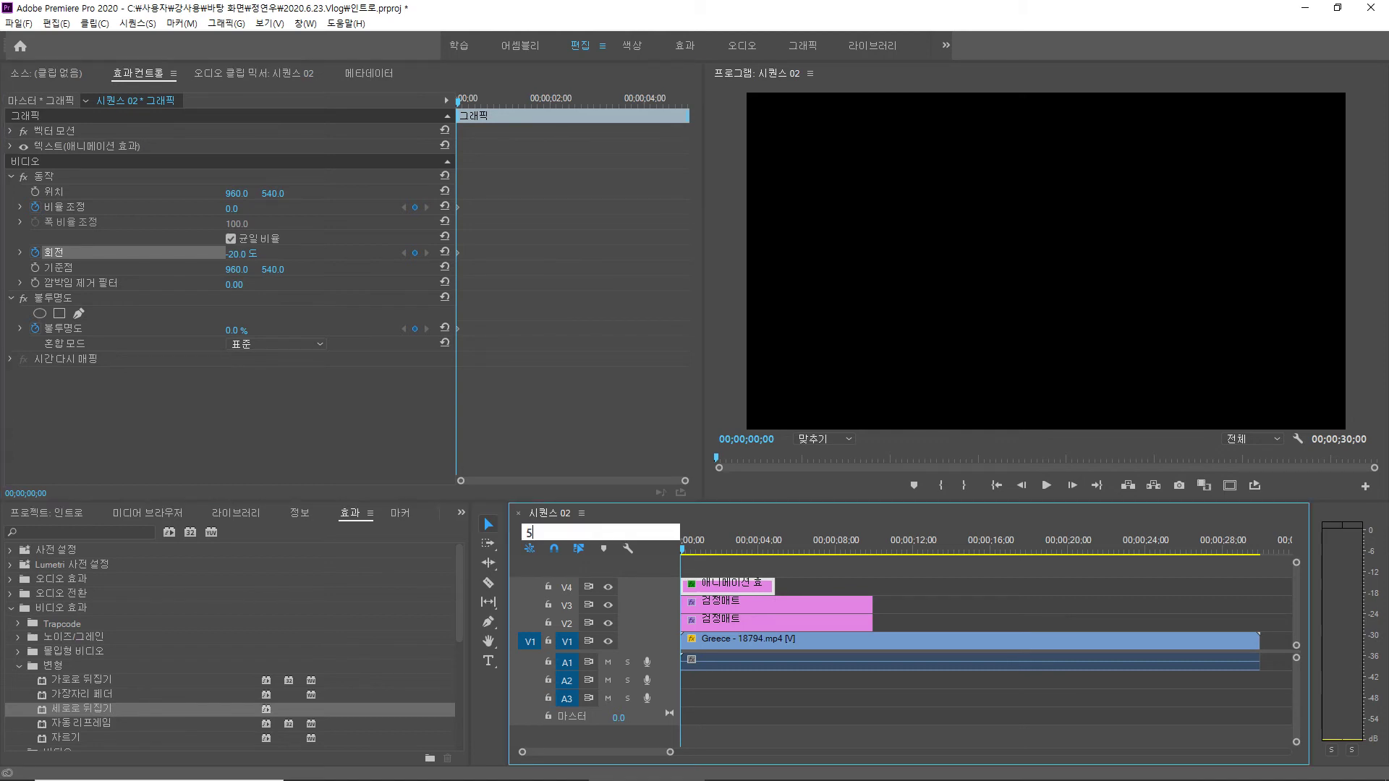
text(00)
key(Return)
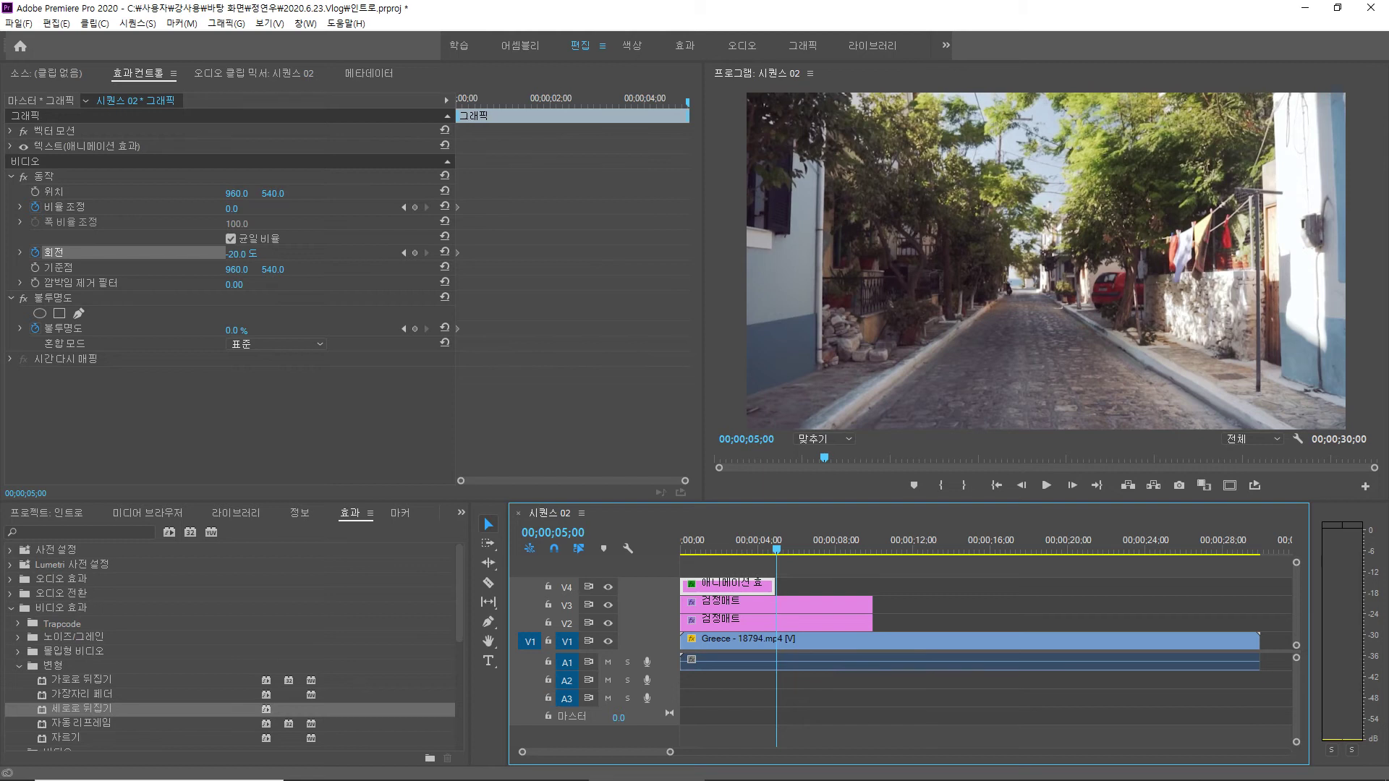
click(445, 207)
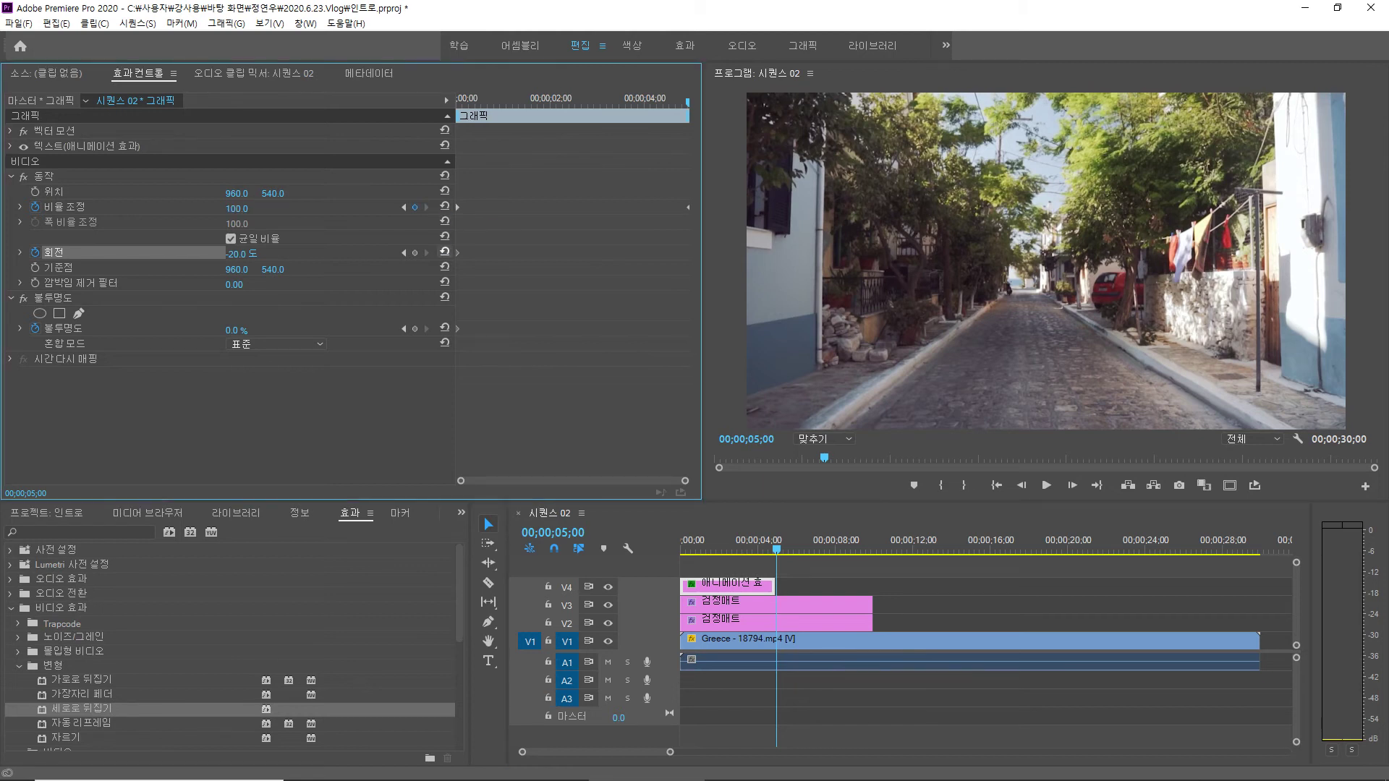
click(444, 252)
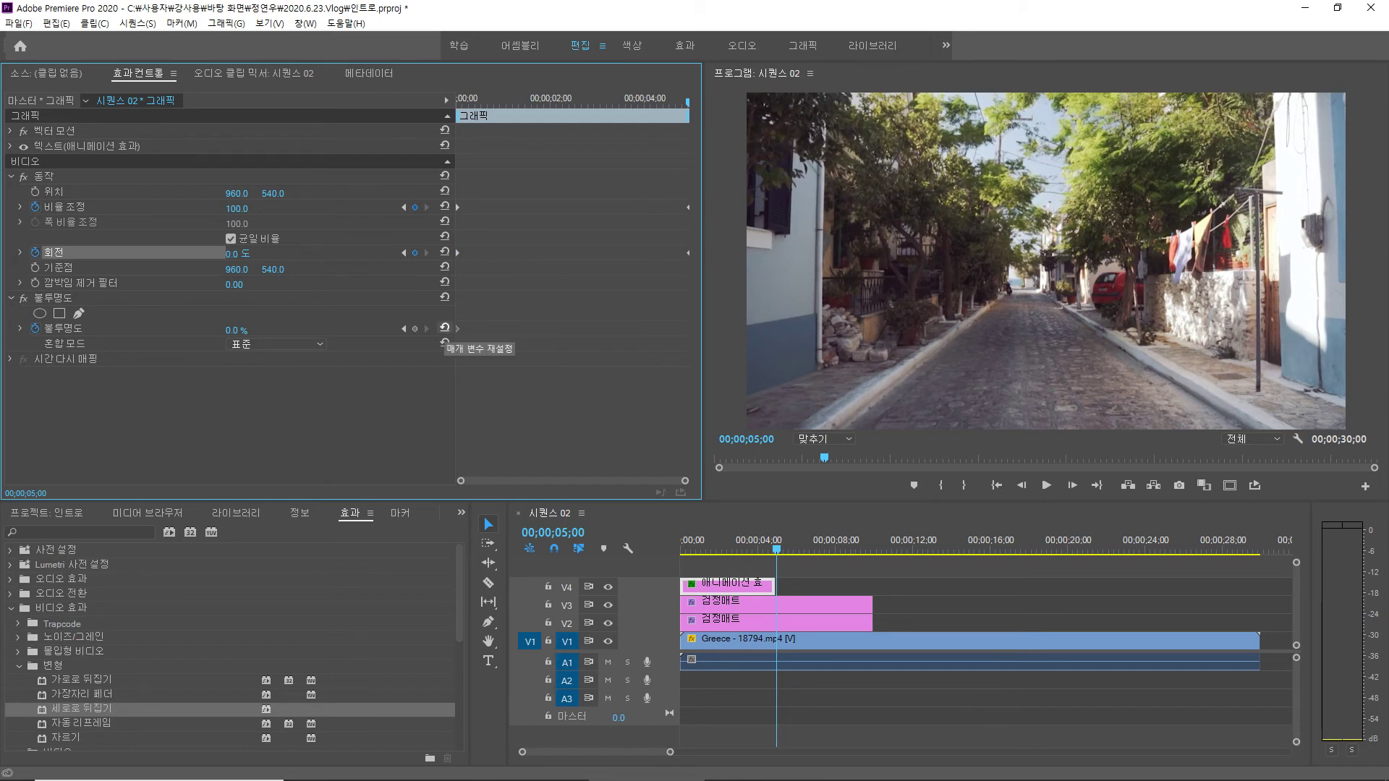
click(444, 327)
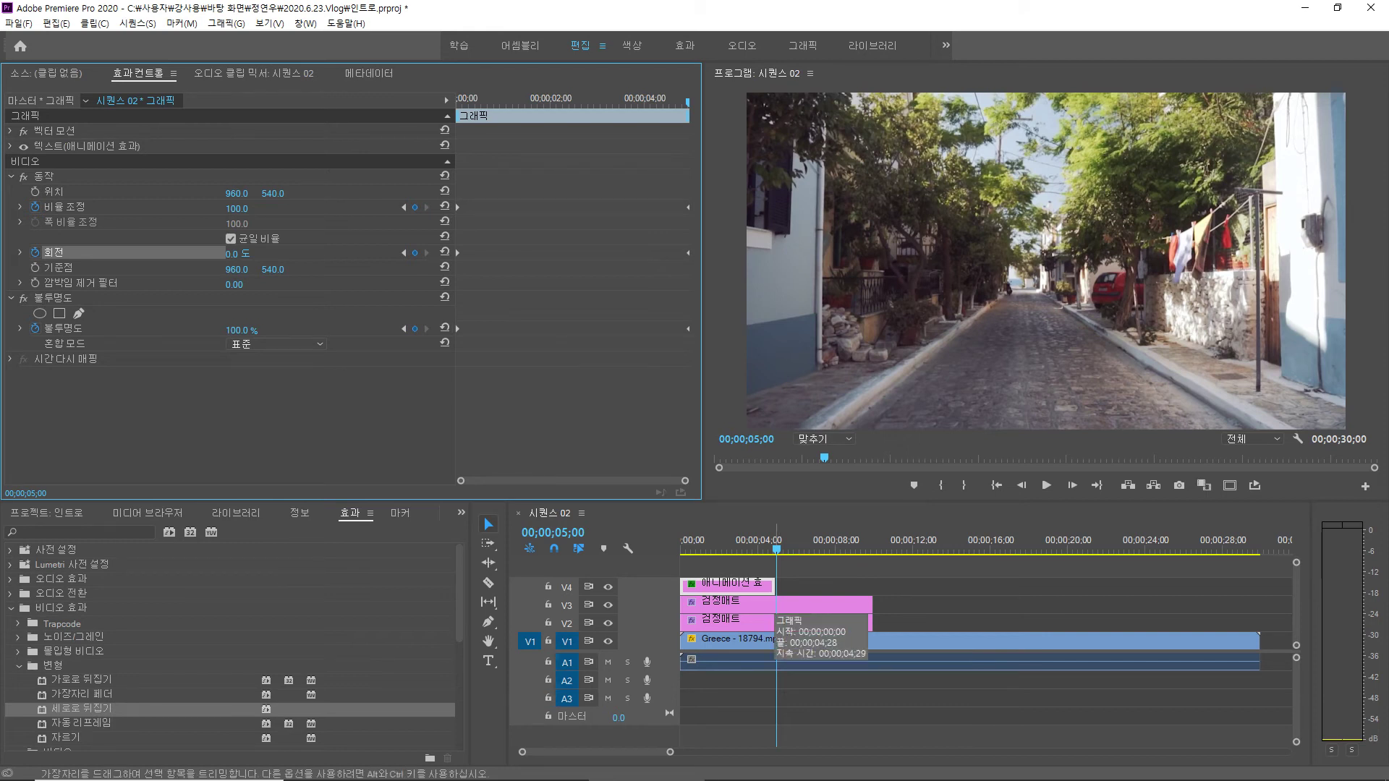
- Extend the title clip on V4 past the end of the matte clips and return to the beginning
drag(773, 587, 906, 588)
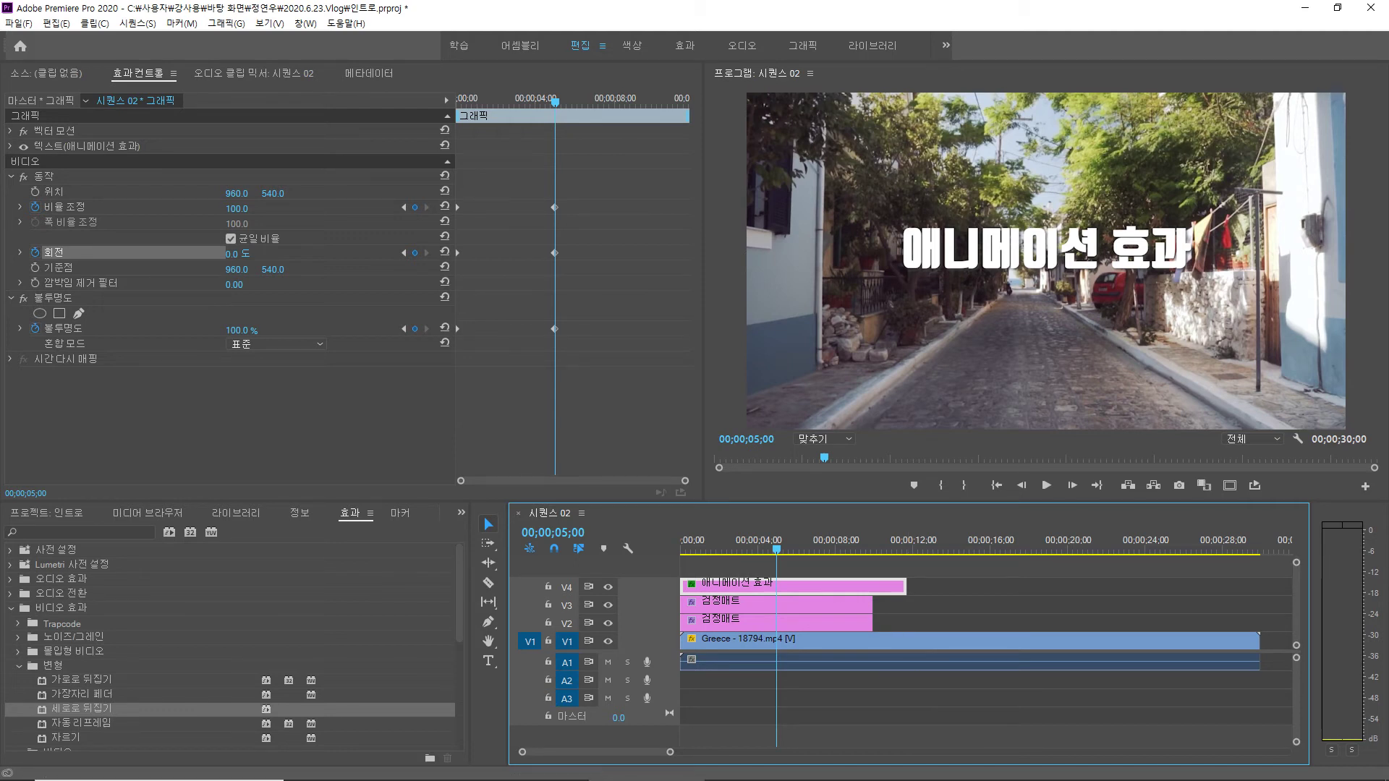
drag(555, 103, 456, 102)
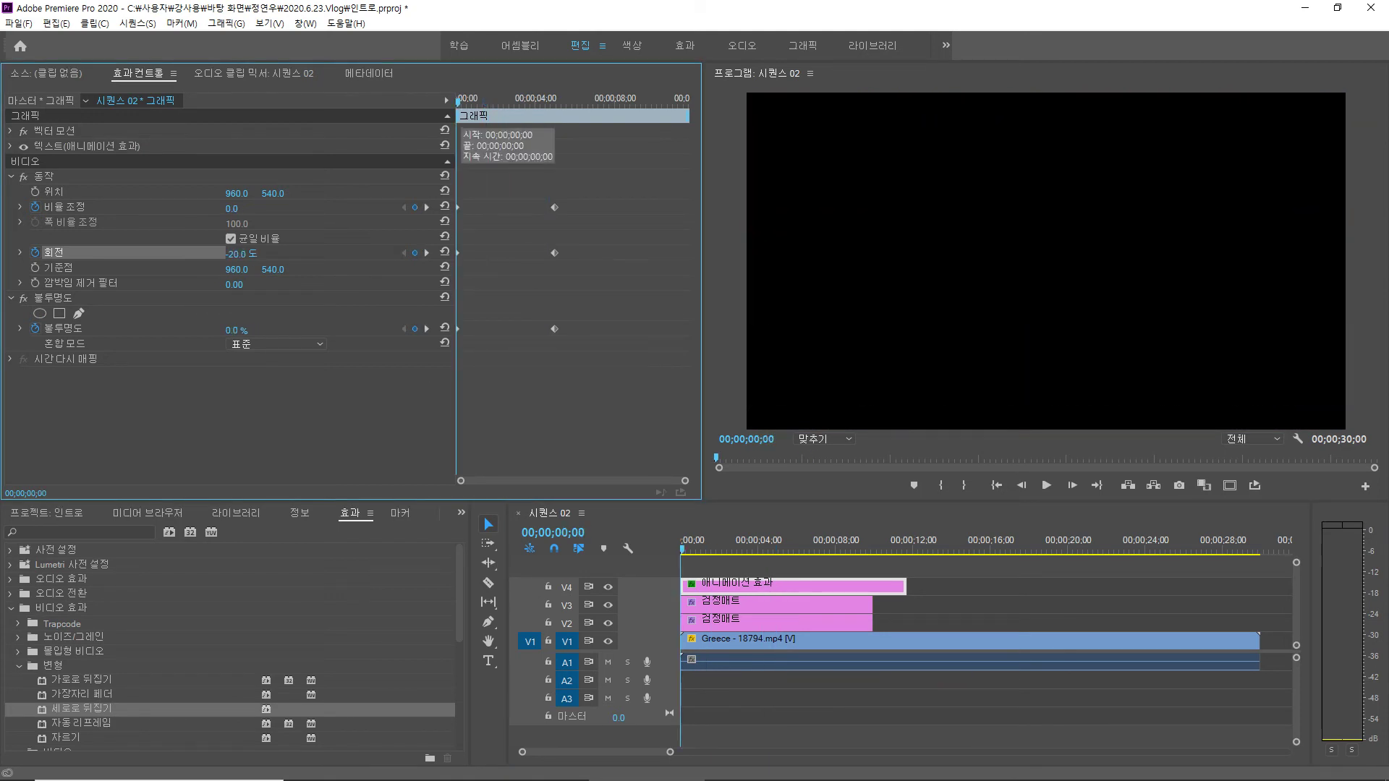
- Step through the opening five seconds frame by frame to review the title's scale, rotation and opacity animation with the mattes
drag(457, 102, 461, 103)
key(Right)
key(Right)
key(Right)
key(Right)
key(Right)
key(Right)
key(Right)
key(Right)
key(Right)
key(Right)
key(Right)
key(Right)
key(Right)
key(Right)
key(Right)
key(Right)
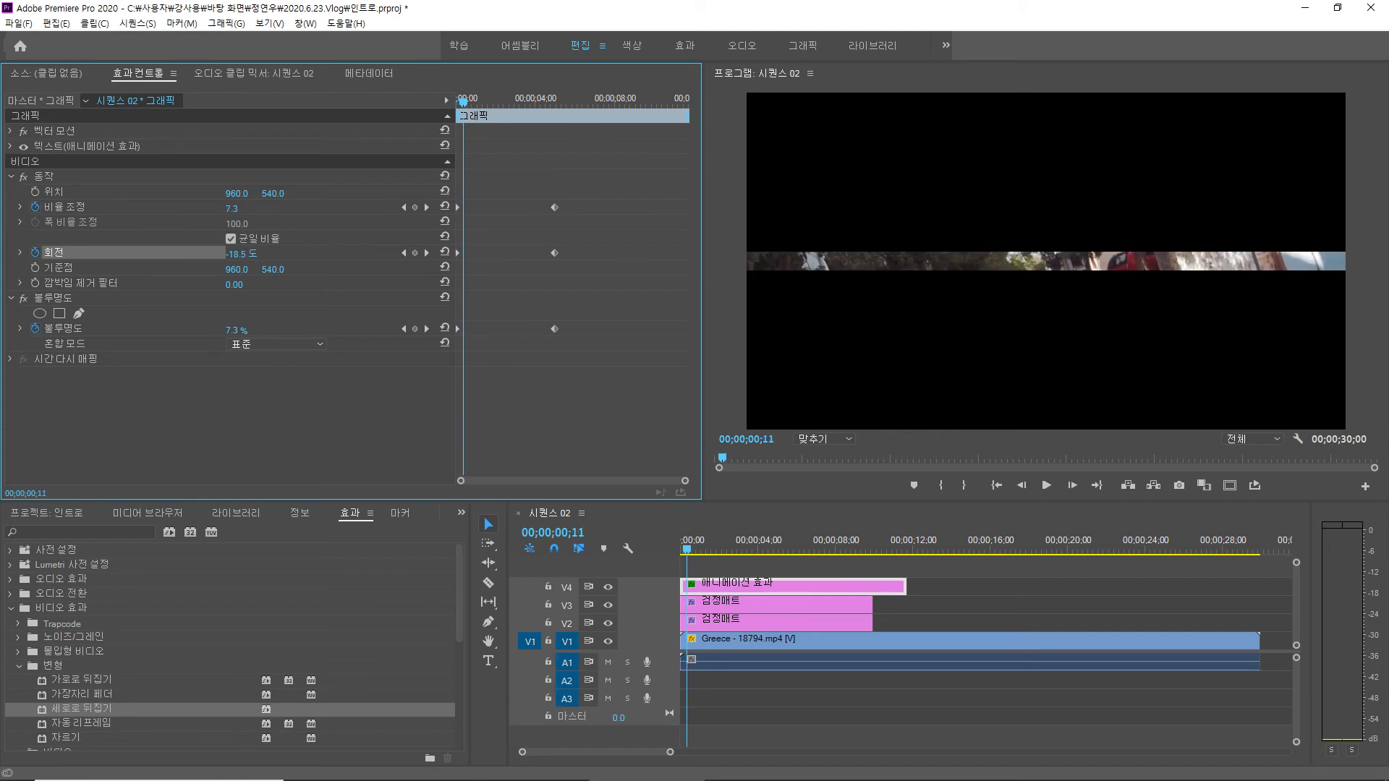
key(Right)
key(Right)
key(Right)
key(Right)
key(Right)
key(Right)
key(Right)
key(Right)
key(Right)
key(Right)
key(Right)
key(Right)
key(Right)
key(Right)
key(Right)
key(Right)
key(Right)
key(Right)
key(Right)
key(Right)
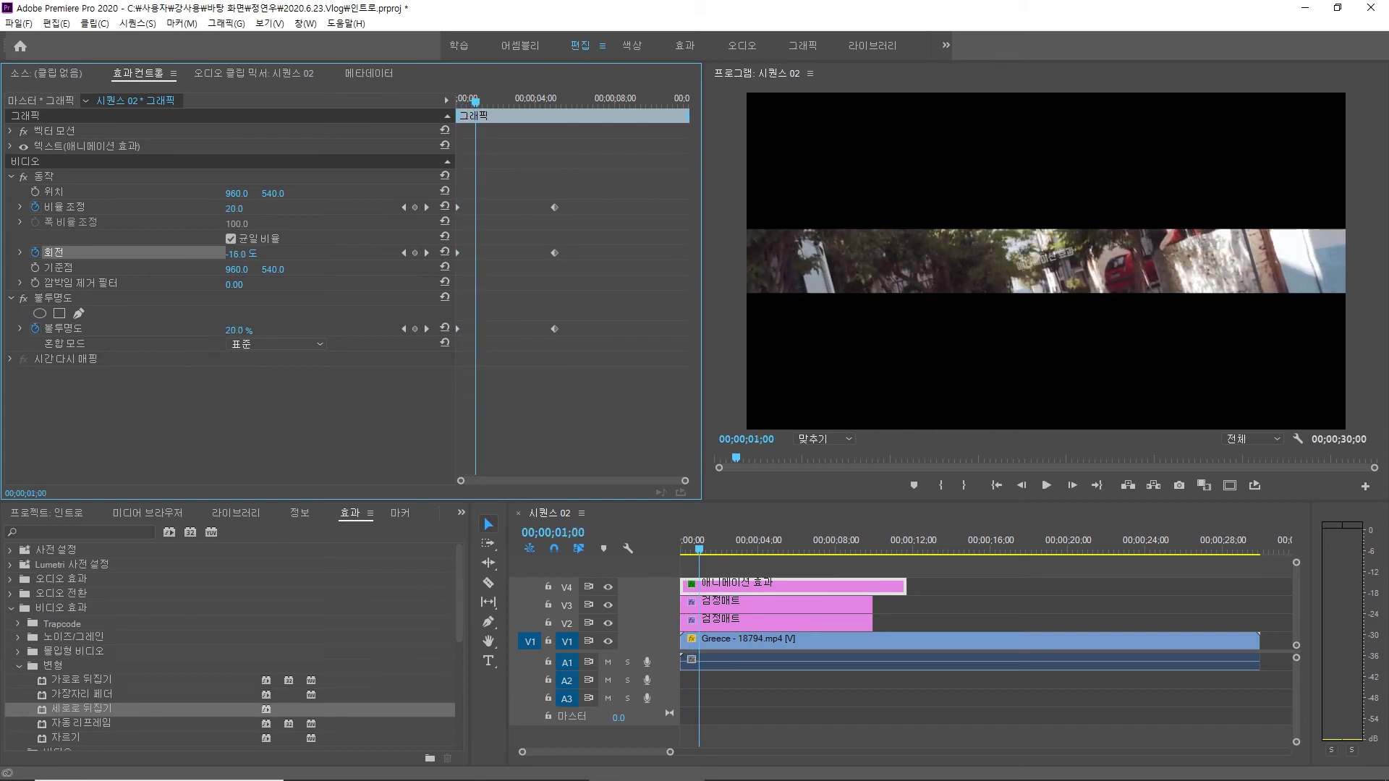
key(Right)
key(Right)
key(Right)
key(Right)
key(Right)
key(Right)
key(Right)
key(Right)
key(Right)
key(Right)
key(Right)
key(Right)
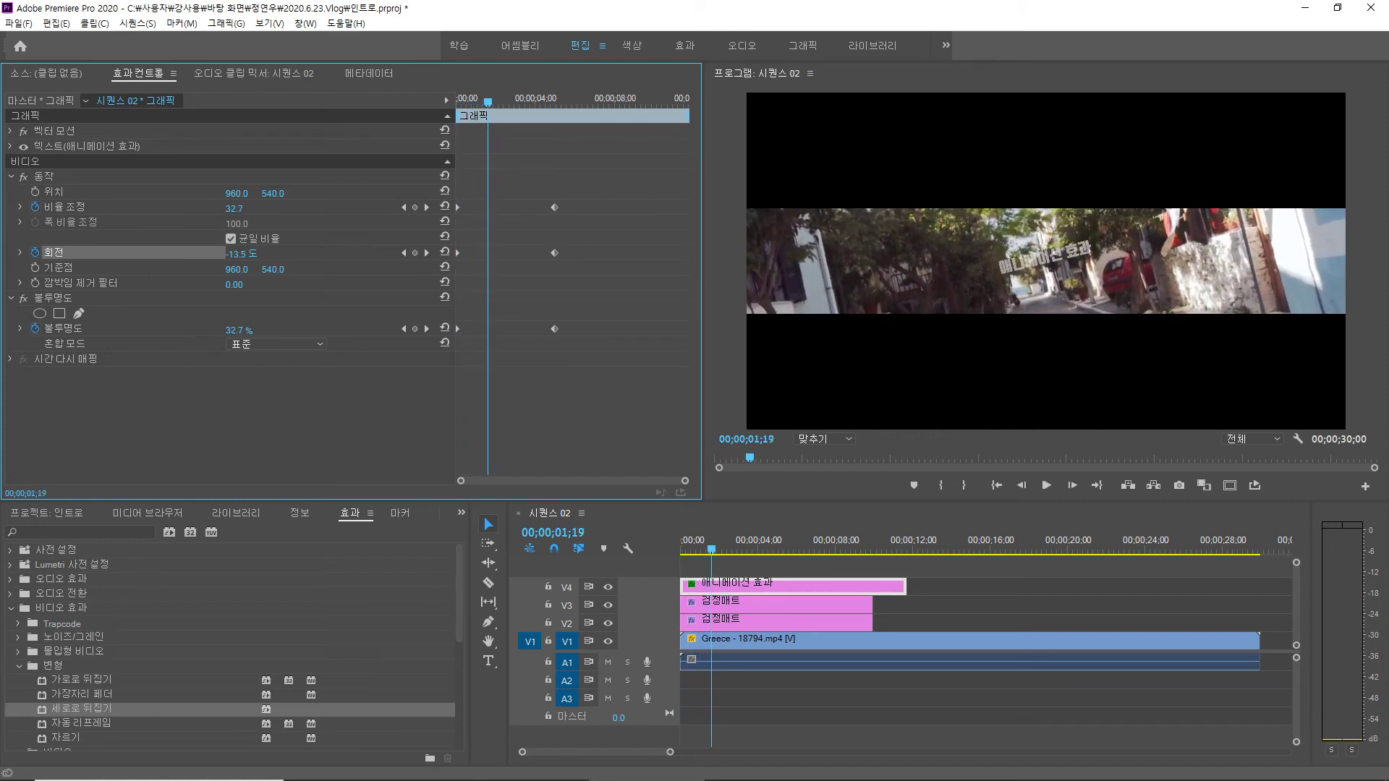
key(Right)
key(Right)
key(Right)
key(Right)
key(Right)
key(Right)
key(Right)
key(Right)
key(Right)
key(Right)
key(Right)
key(Right)
key(Right)
key(Right)
key(Right)
key(Right)
key(Right)
key(Right)
key(Right)
key(Right)
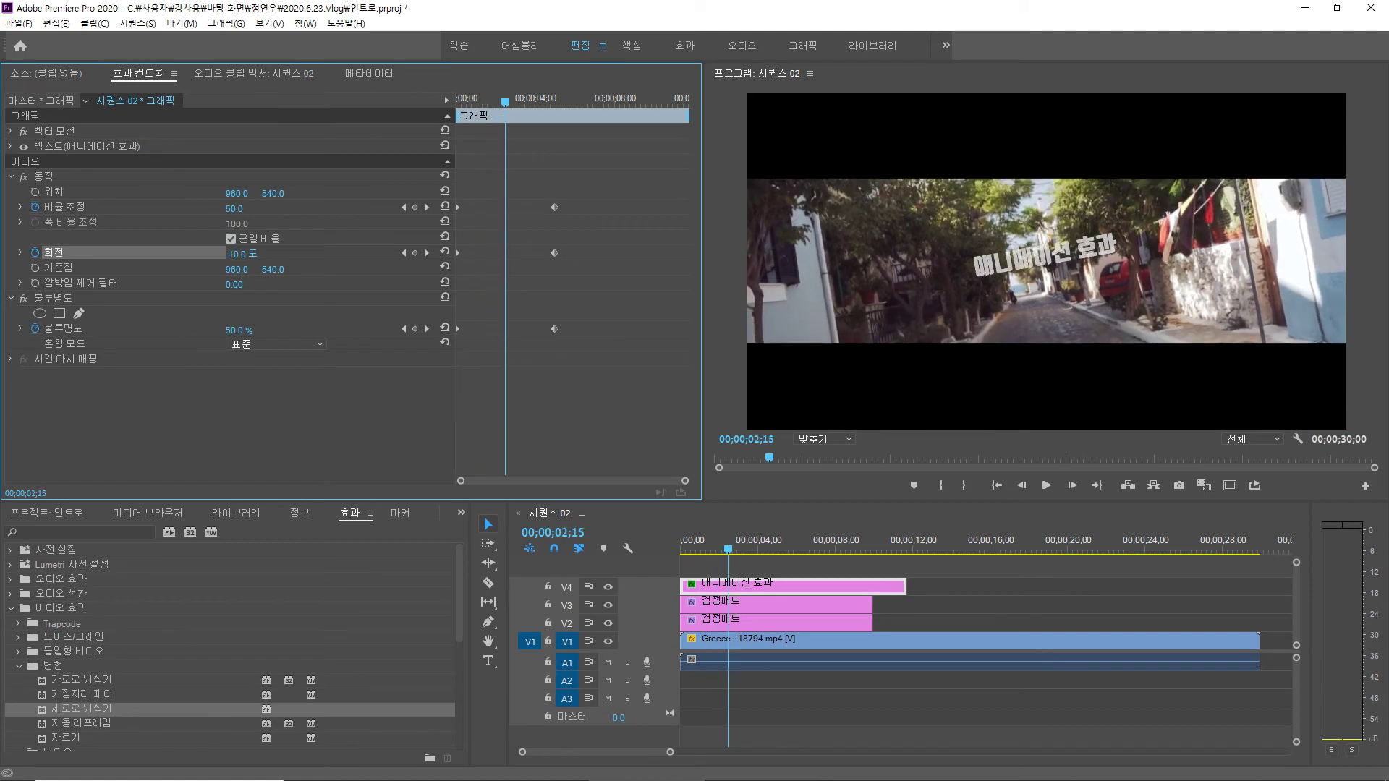
key(Right)
key(Right)
key(Right)
key(Right)
key(Right)
key(Right)
key(Right)
key(Right)
key(Right)
key(Right)
key(Right)
key(Right)
key(Right)
key(Right)
key(Right)
key(Right)
key(Right)
key(Right)
key(Right)
key(Right)
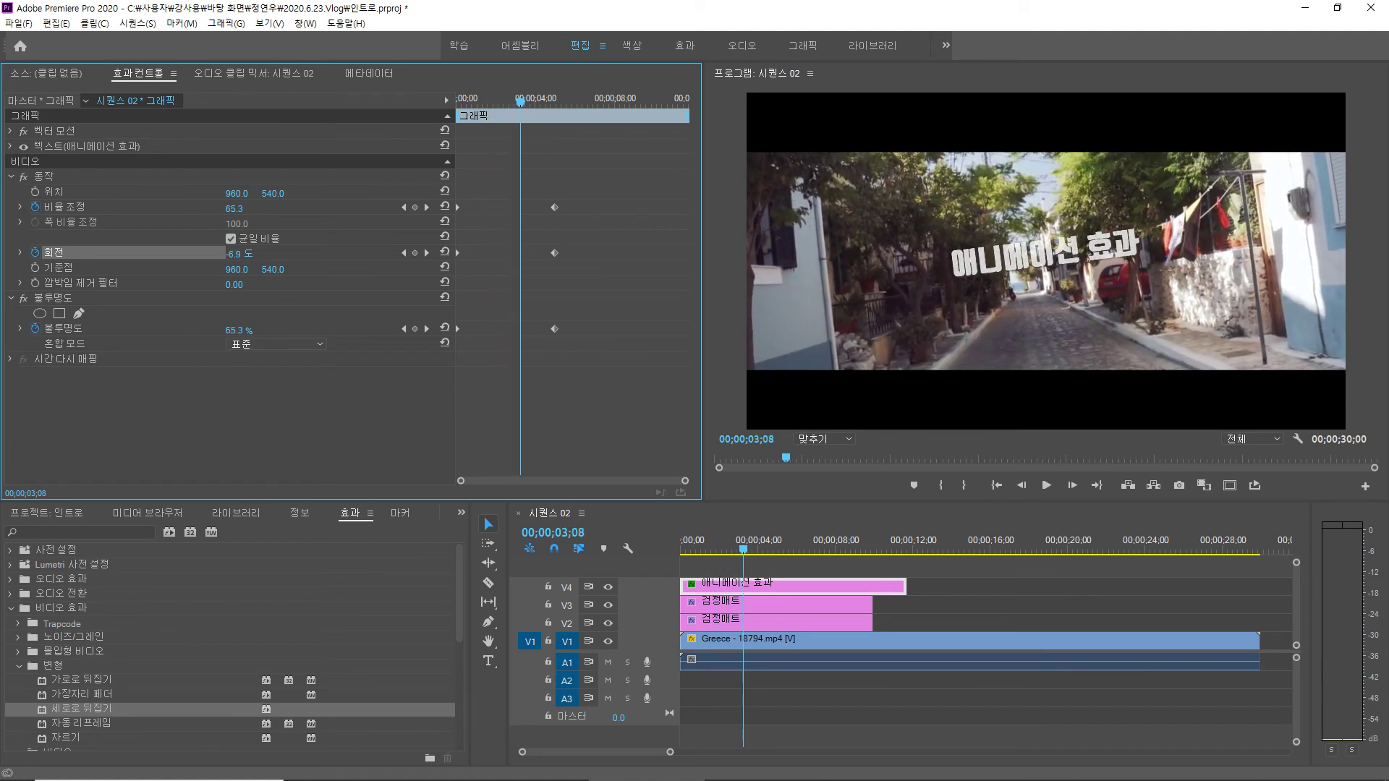
key(Right)
key(Right)
key(Right)
key(Right)
key(Right)
key(Right)
key(Right)
key(Right)
key(Right)
key(Right)
key(Right)
key(Right)
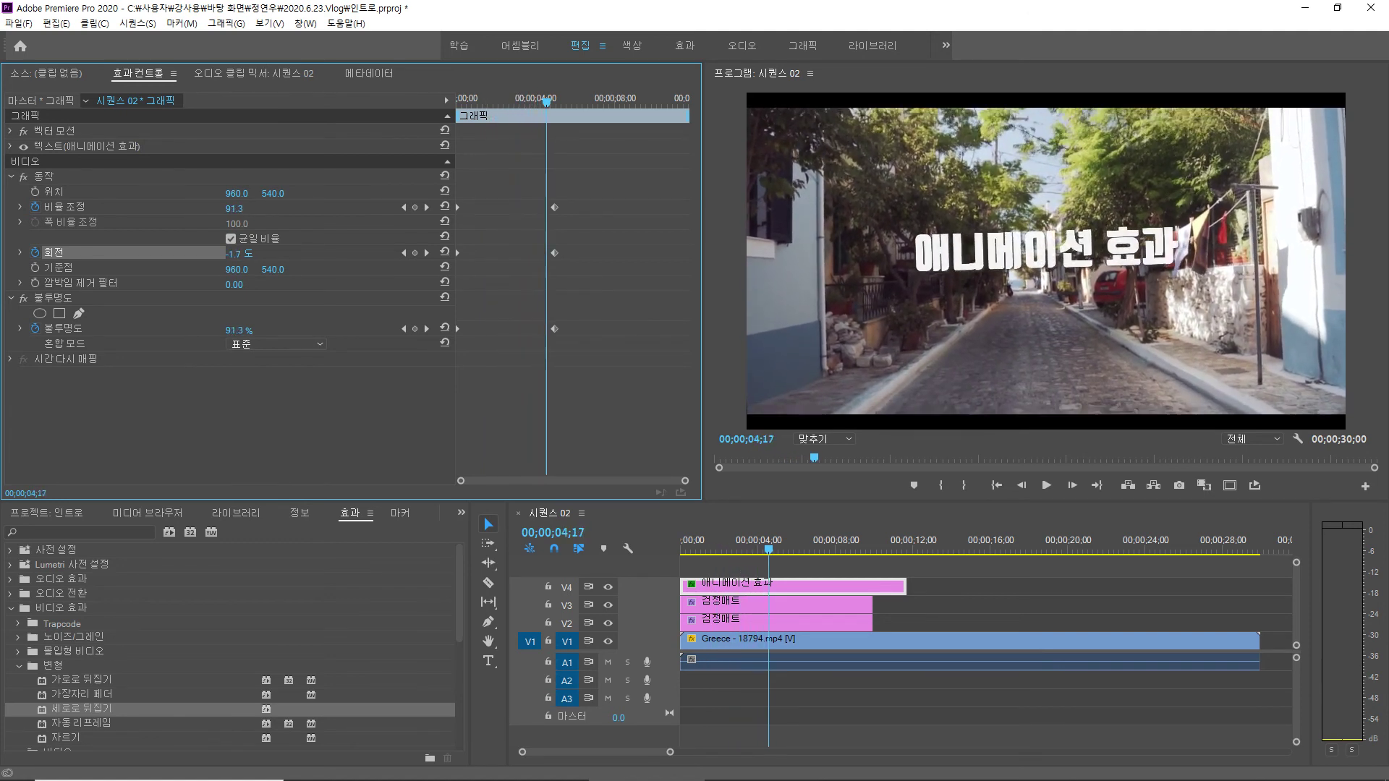
drag(542, 102, 499, 102)
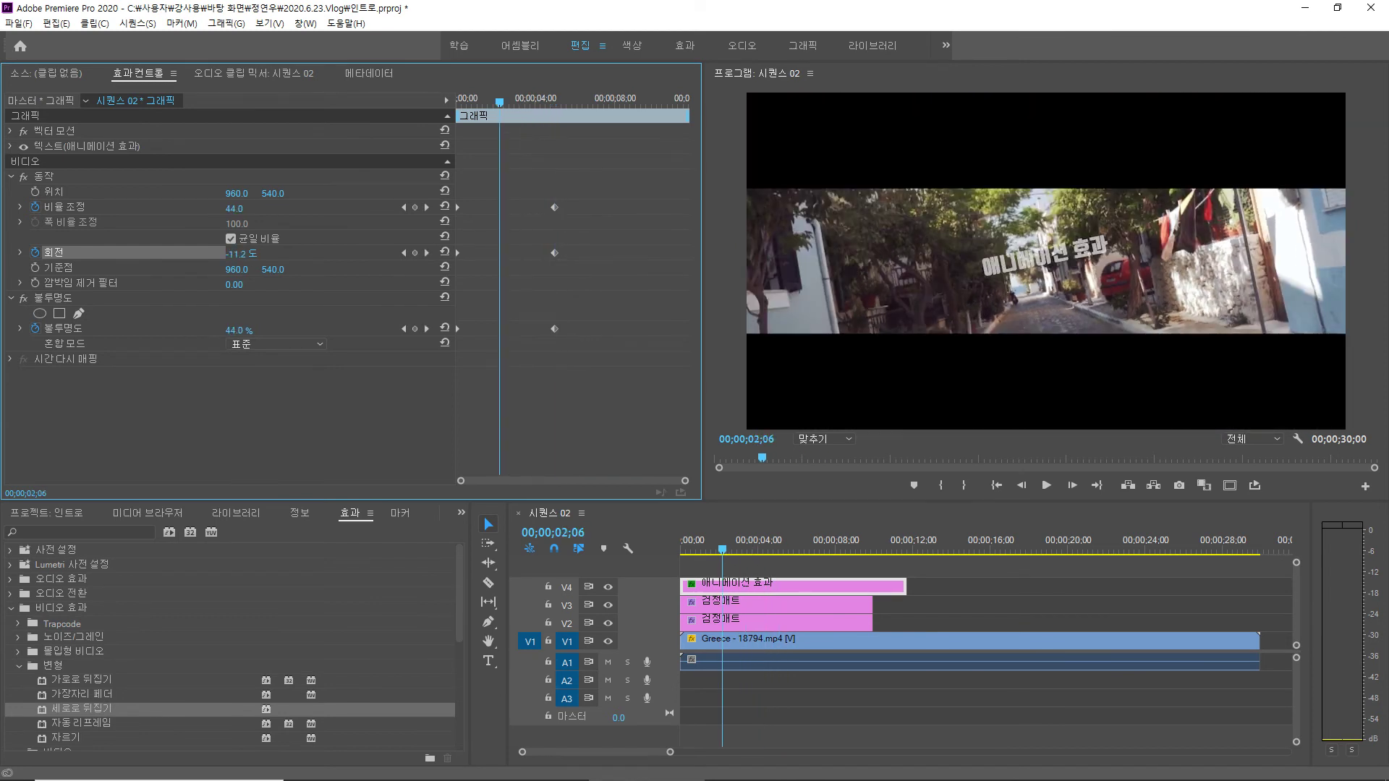
key(Right)
key(Right)
key(Right)
key(Right)
key(Right)
key(Right)
key(Right)
key(Right)
key(Right)
key(Right)
key(Right)
key(Right)
key(Right)
key(Right)
key(Right)
key(Right)
key(Right)
key(Right)
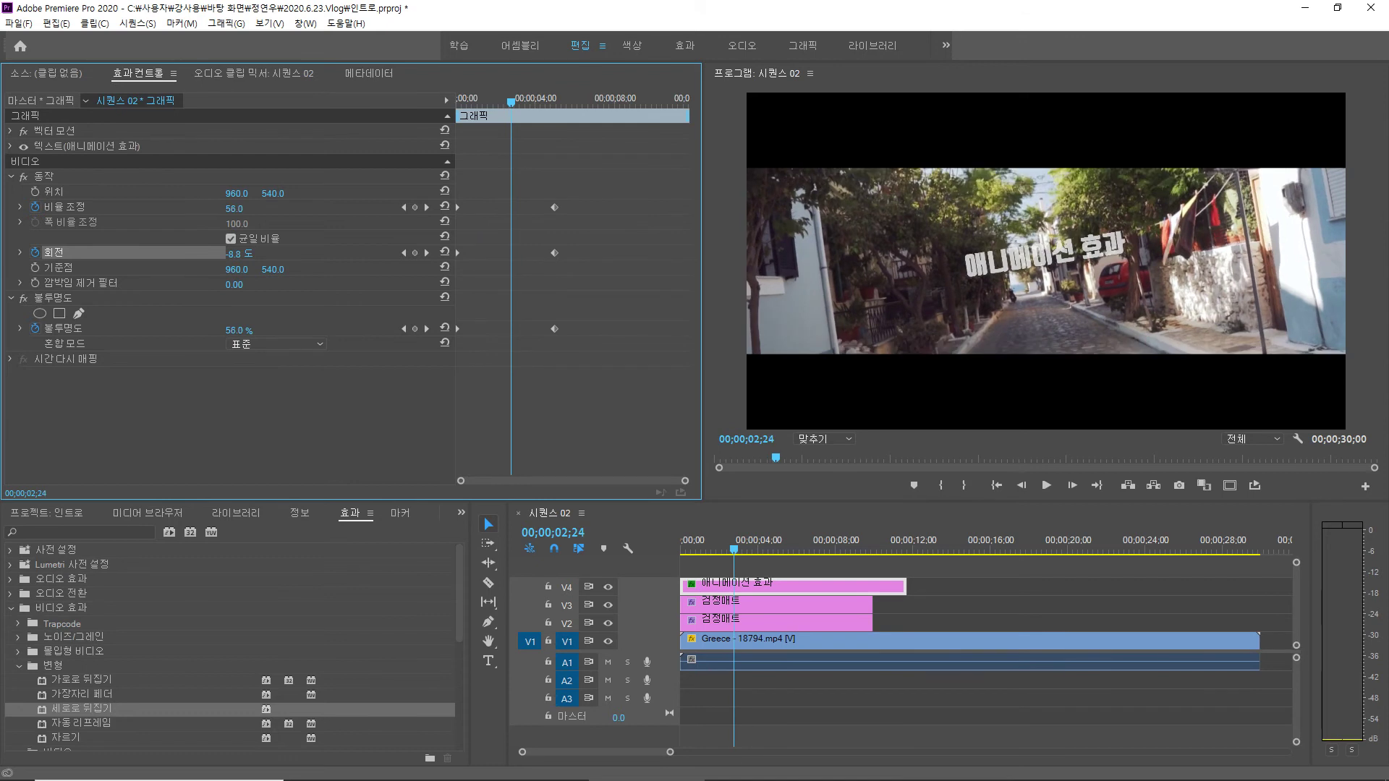
- Step frame by frame around the three-second mark to examine how the title appears as the mattes open
key(Right)
key(Right)
key(Right)
key(Right)
key(Right)
key(Right)
key(Right)
key(Right)
key(Right)
key(Right)
key(Right)
key(Left)
key(Left)
key(Left)
key(Left)
key(Left)
key(Left)
key(Left)
key(Left)
key(Right)
key(Right)
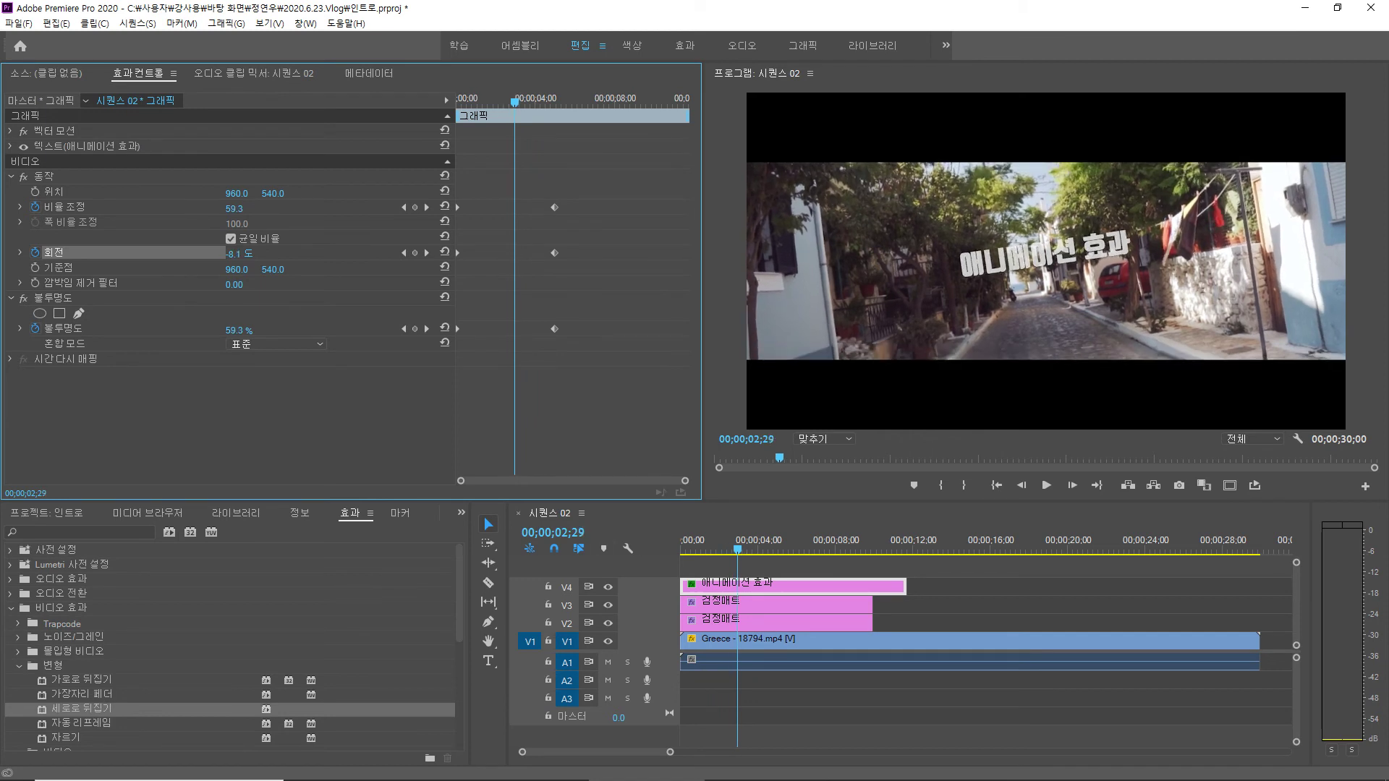
- Move the title's starting Scale (비율 조정) and Opacity (불투명도) keyframes to 00;00;03;00
click(553, 533)
text(300)
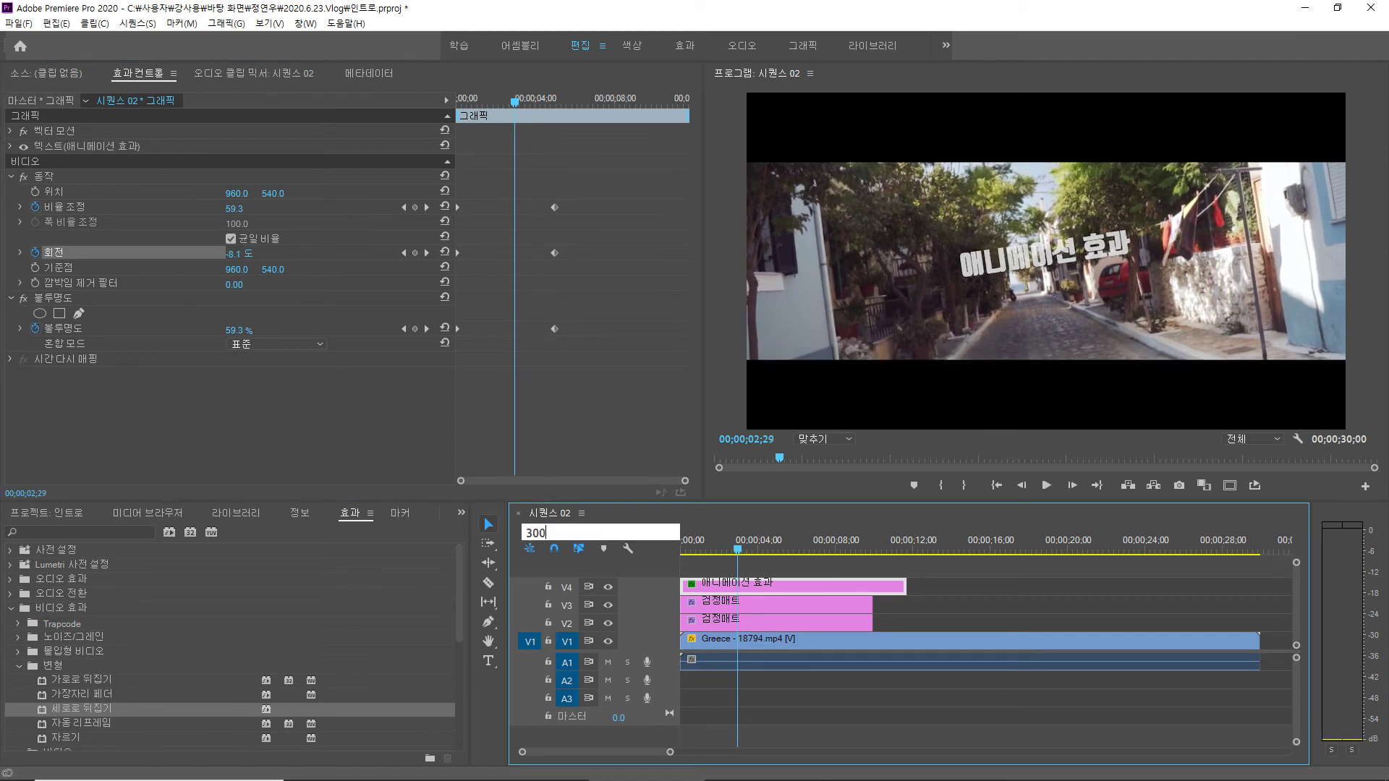
key(Return)
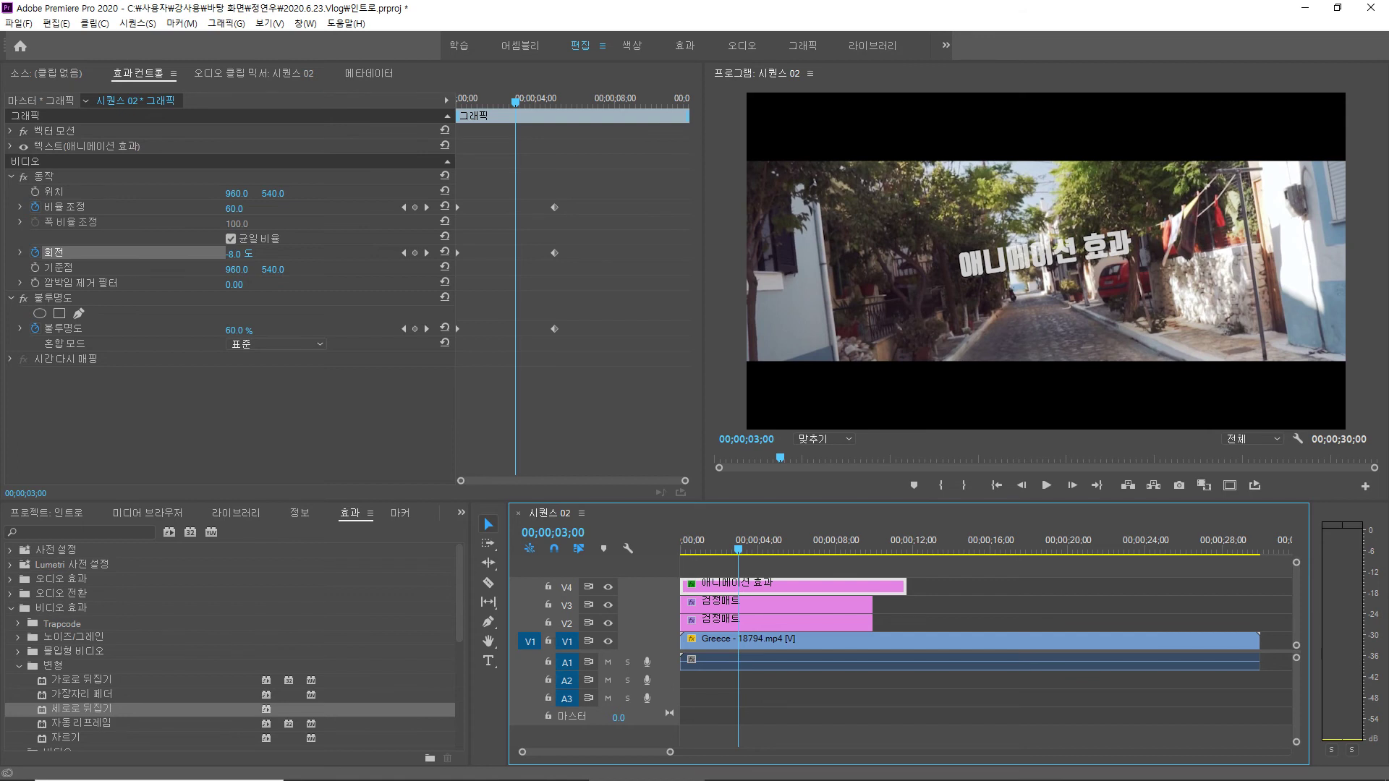
drag(457, 208, 515, 208)
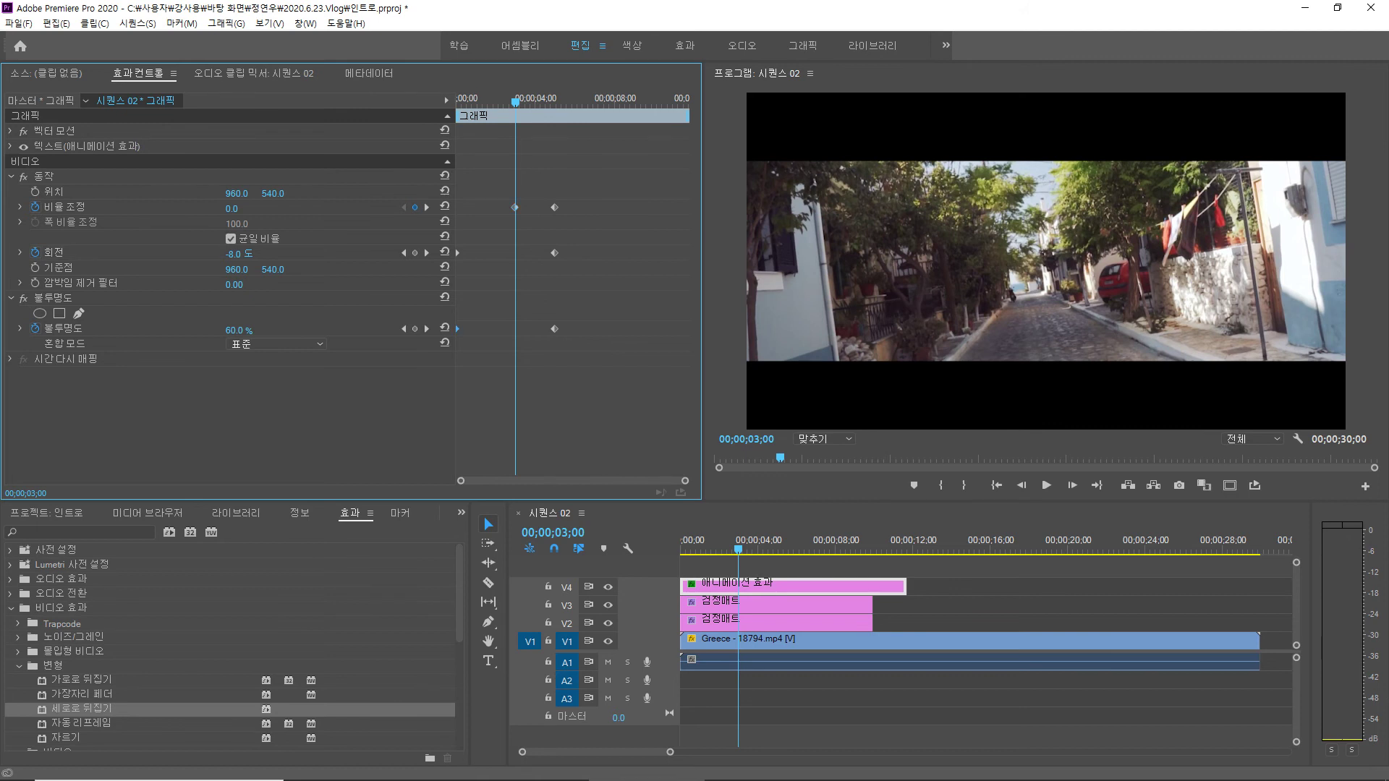
drag(457, 329, 515, 329)
click(414, 253)
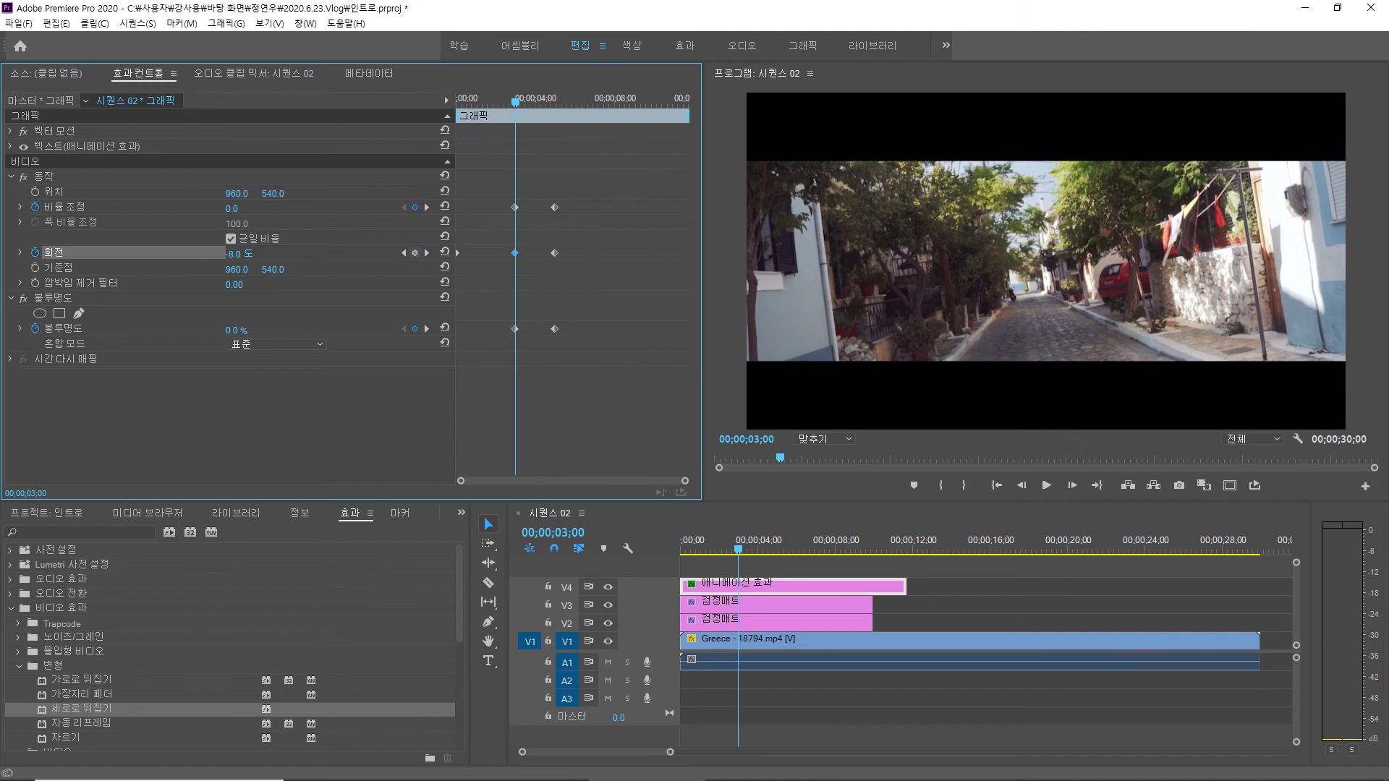
- Trim the end of the title clip on V4 to line up with the end of the black matte clips
drag(515, 102, 582, 101)
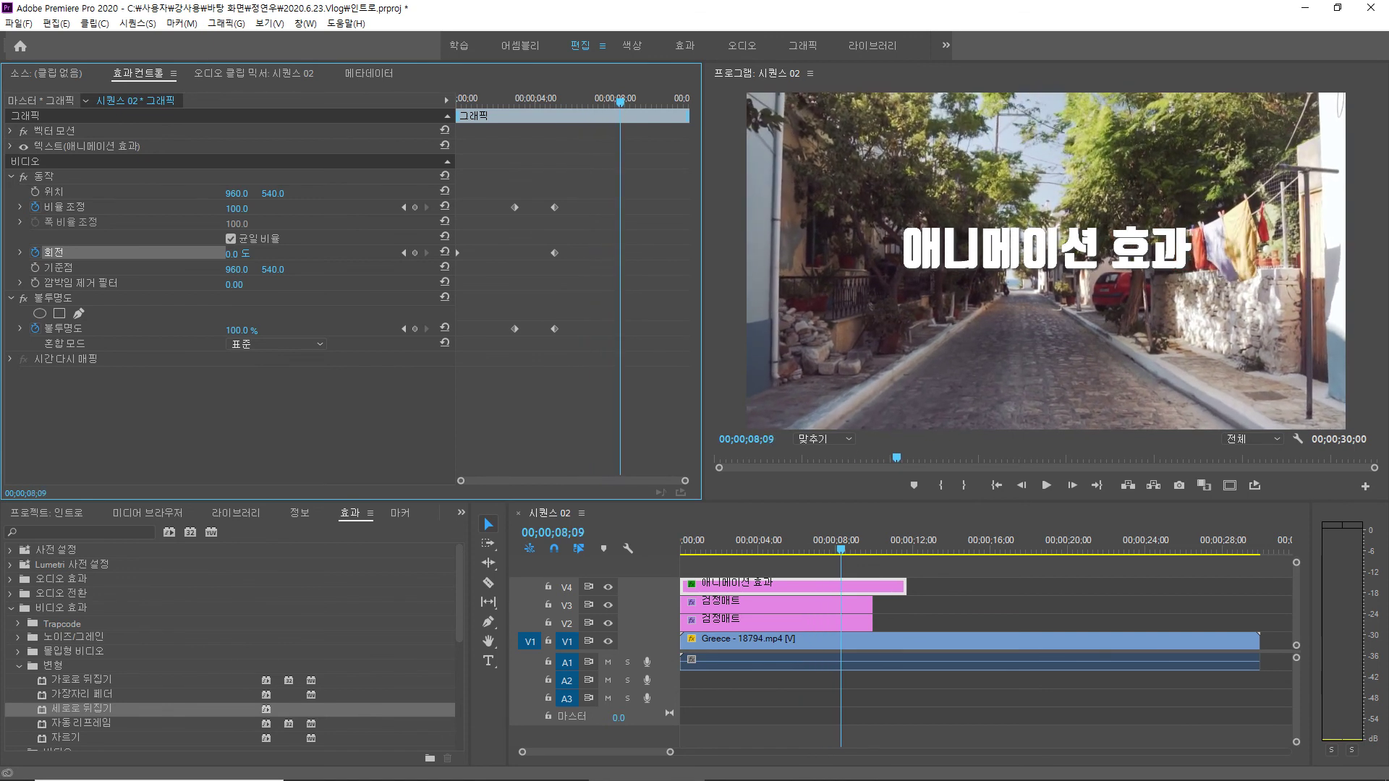
key(space)
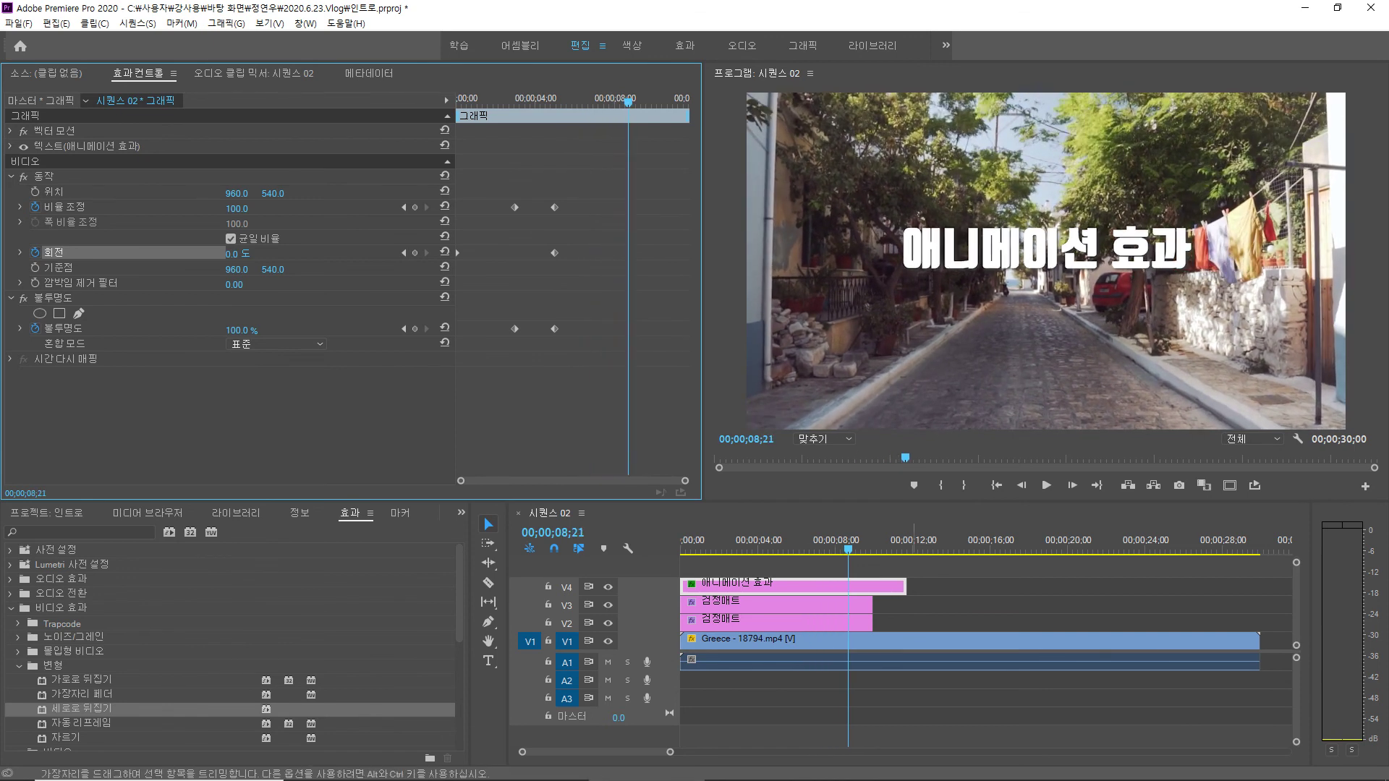
drag(905, 586, 873, 586)
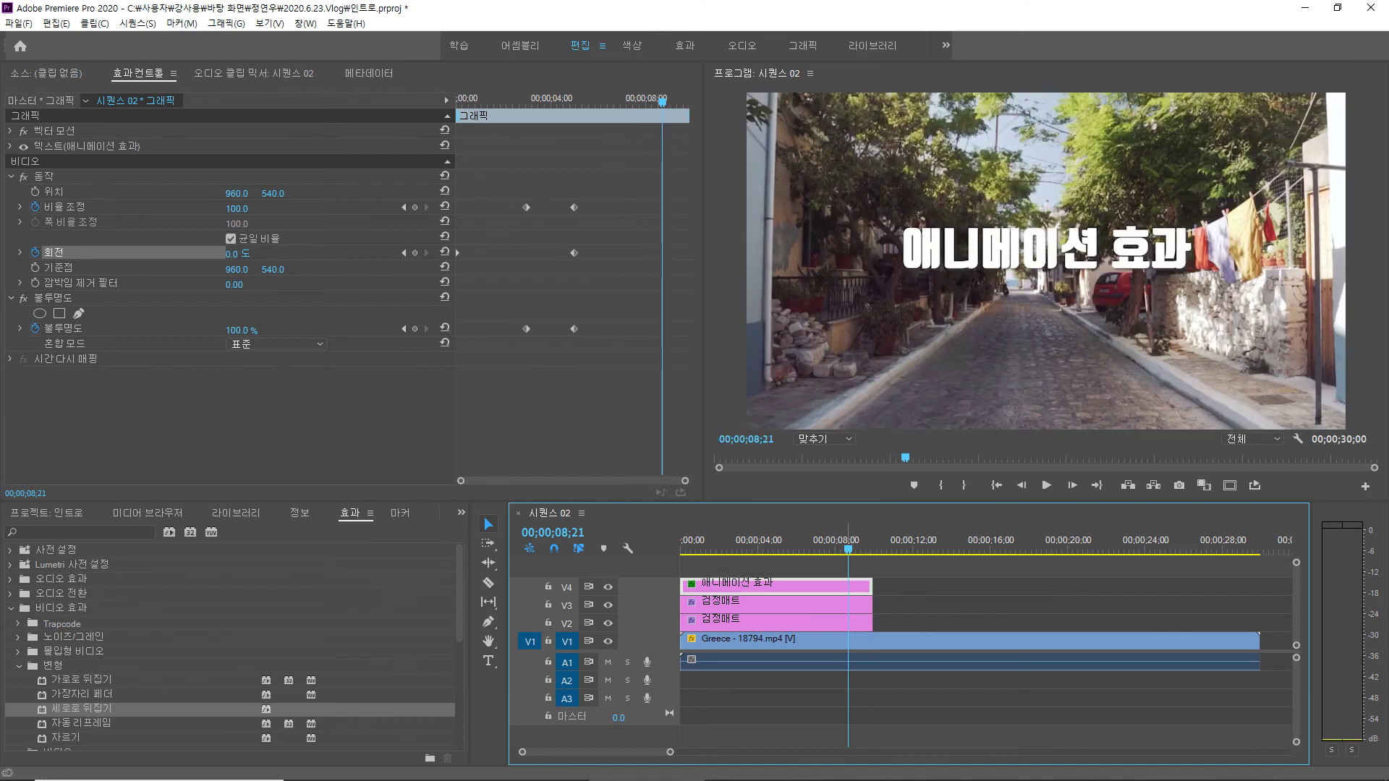
- Play the sequence from the beginning to review the complete intro animation
drag(847, 549, 681, 549)
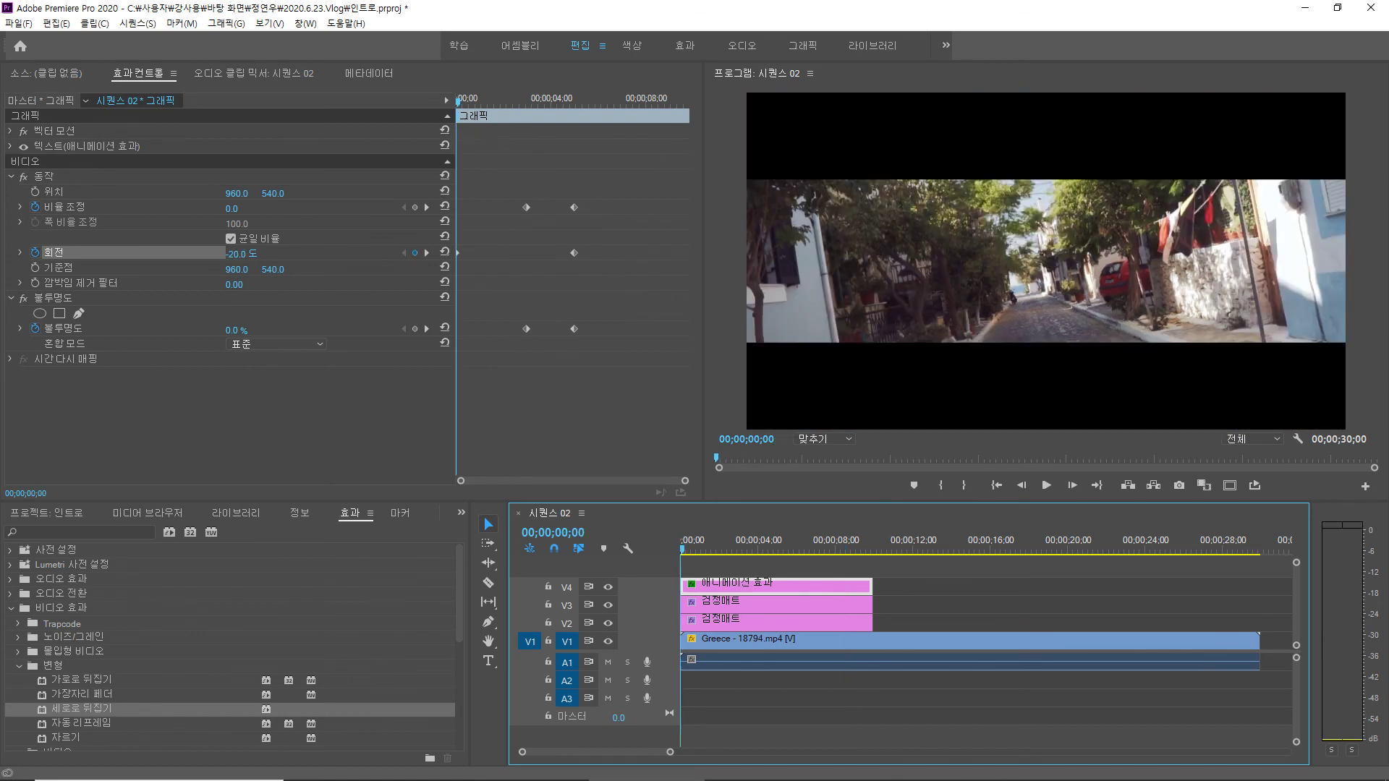
key(space)
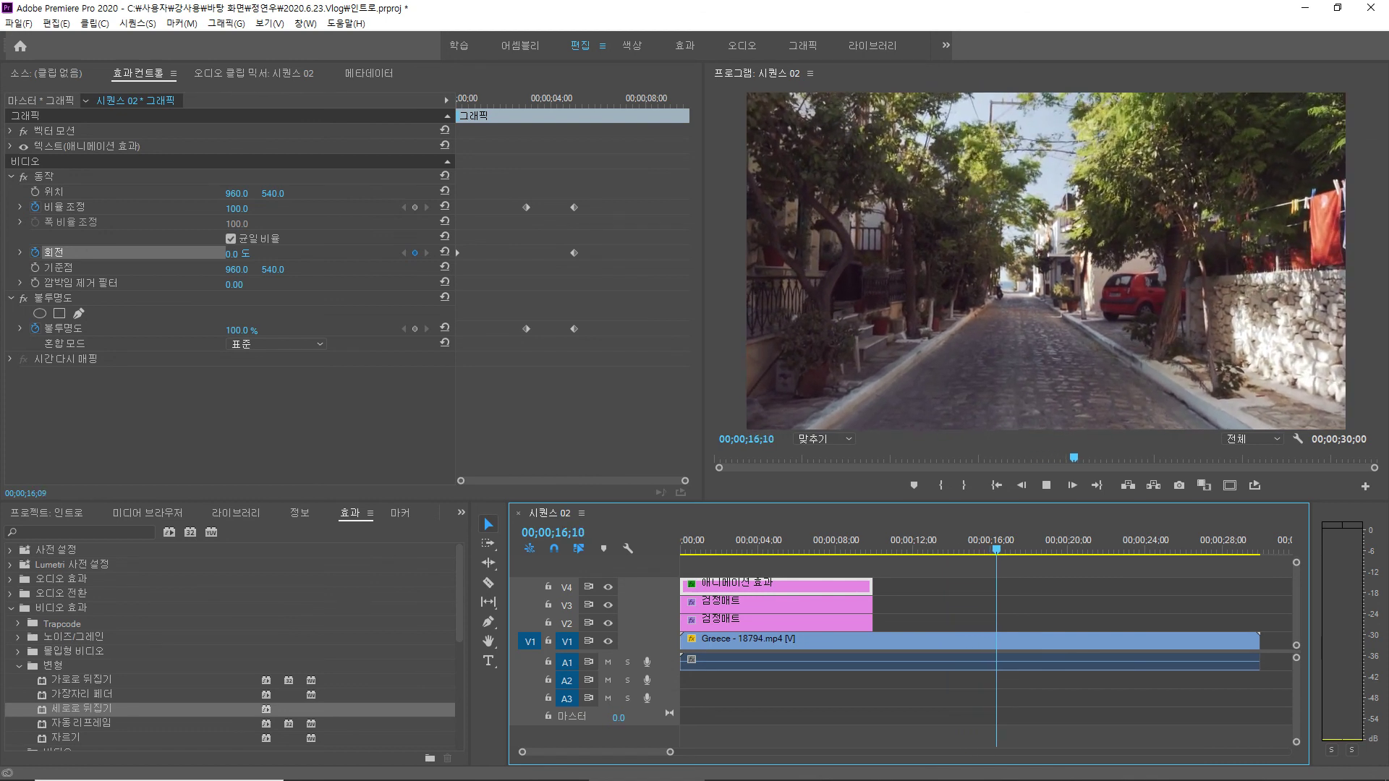
key(space)
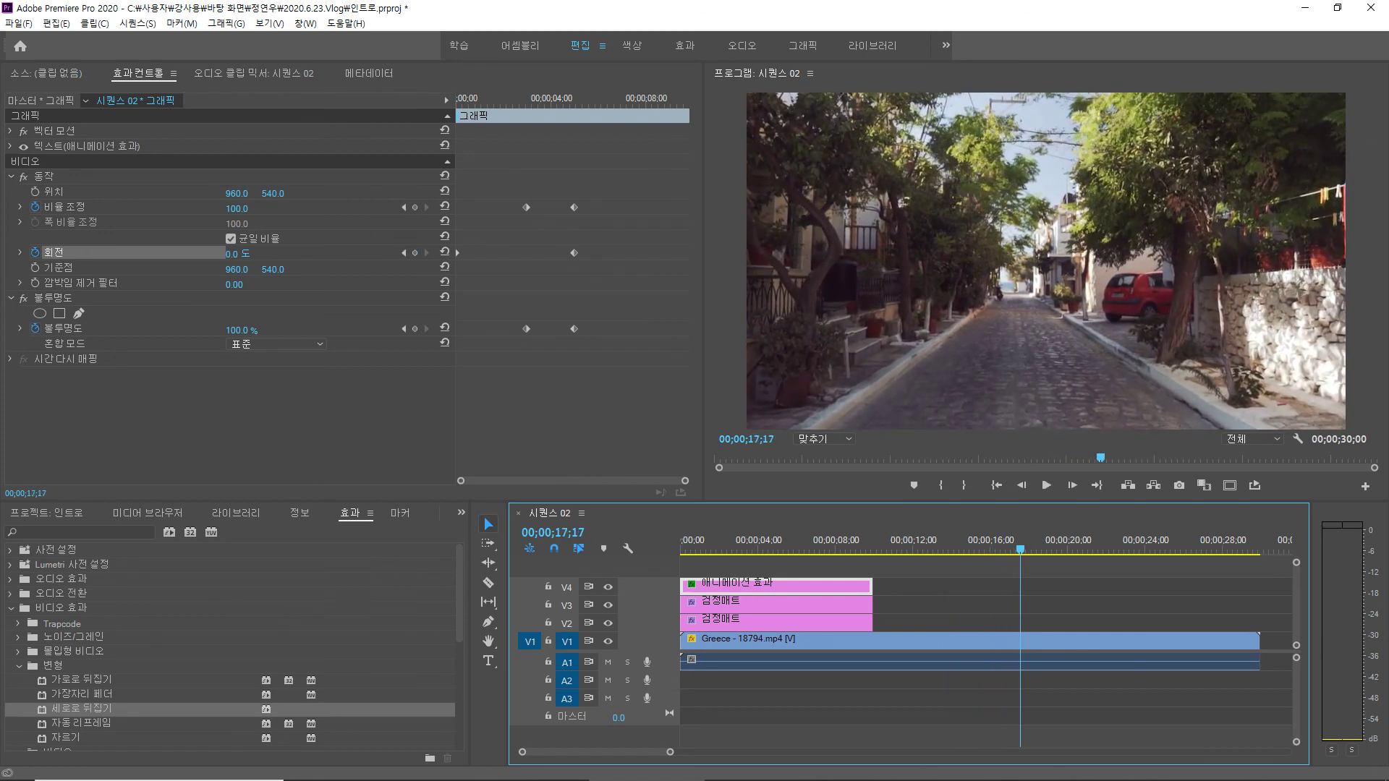
- Open the media export settings for the sequence and choose H.264 as the format
click(18, 23)
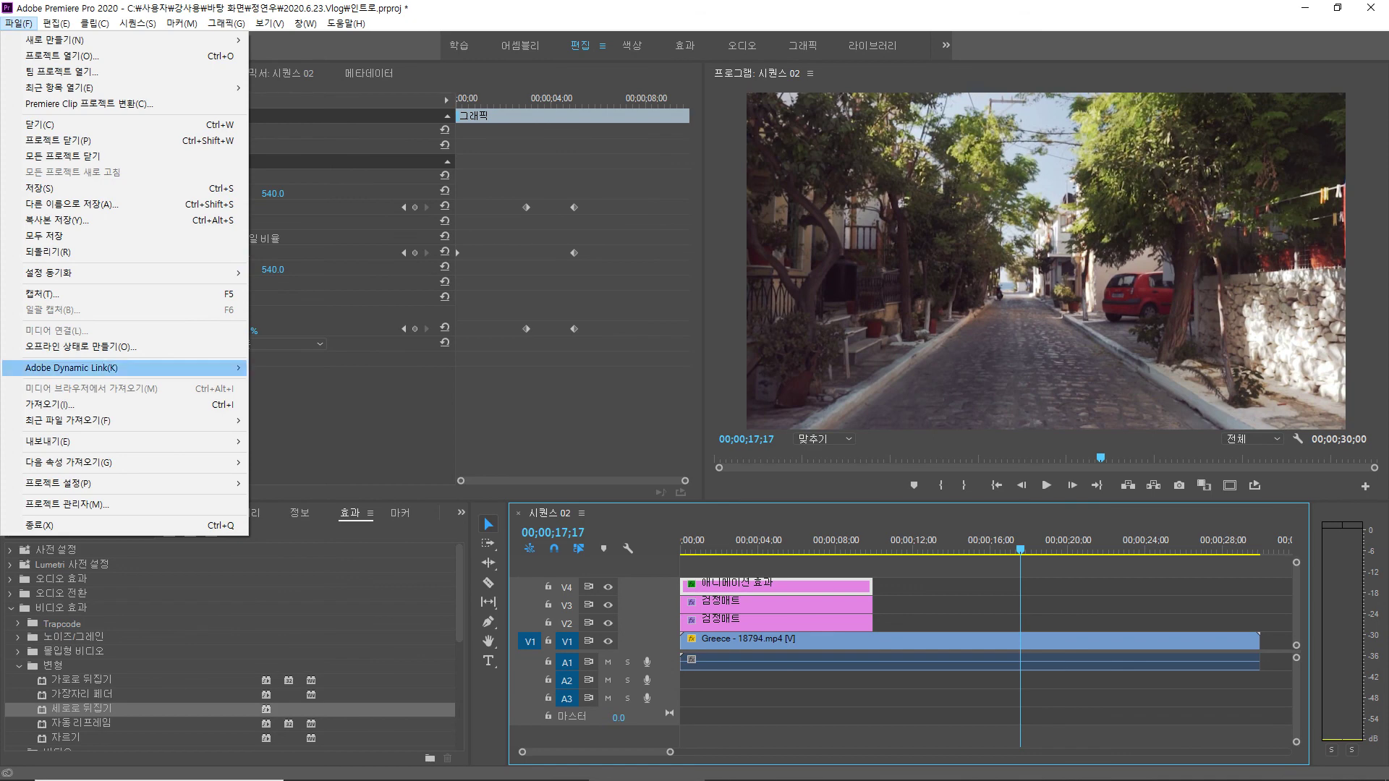
mouse_move(47, 441)
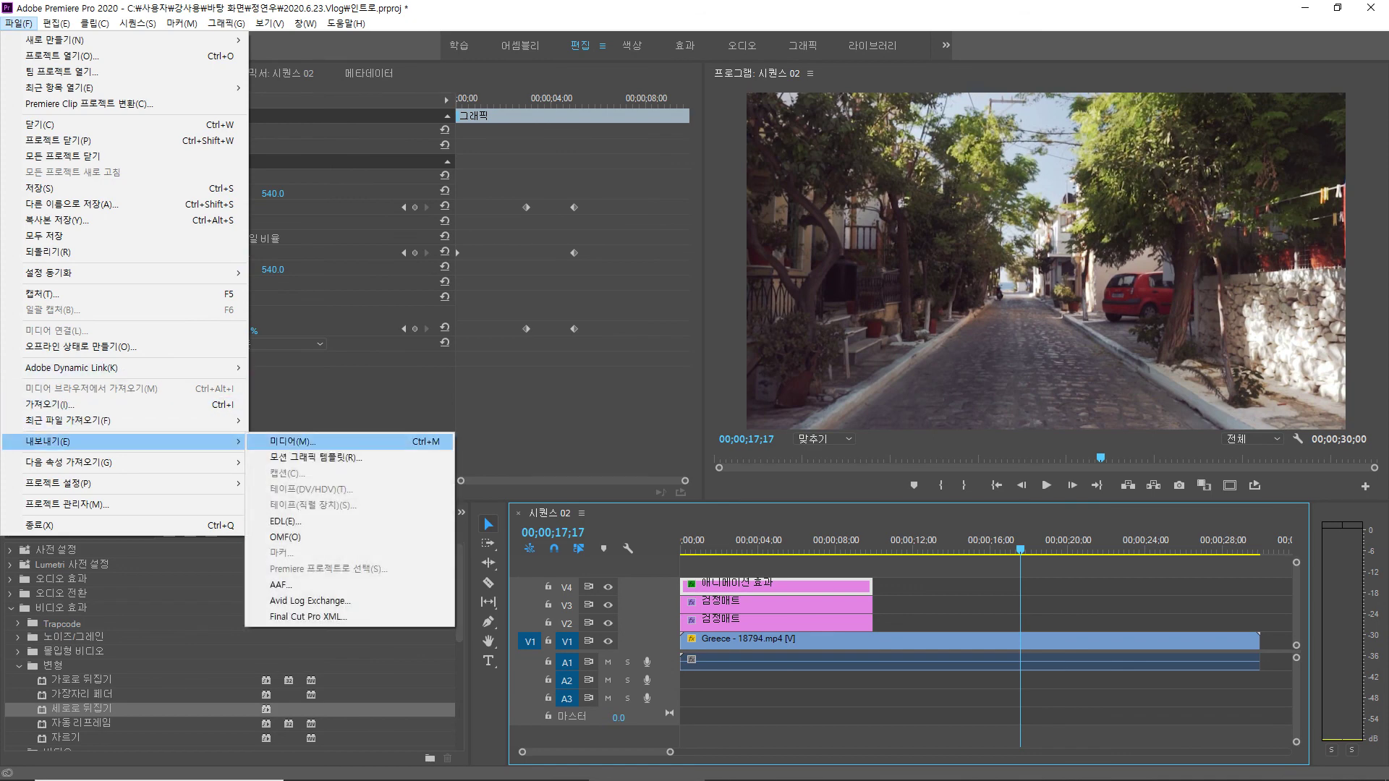
click(292, 441)
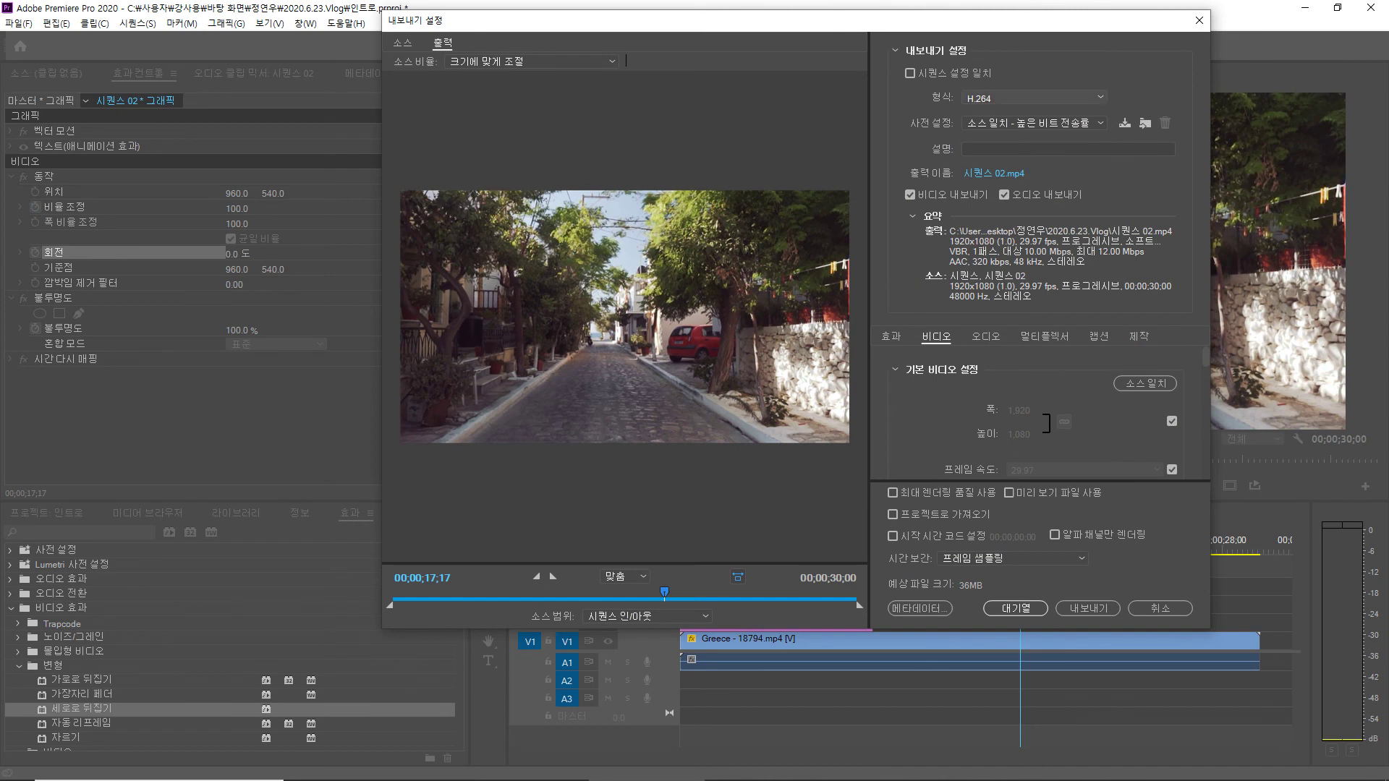
click(998, 99)
click(1001, 98)
click(1001, 99)
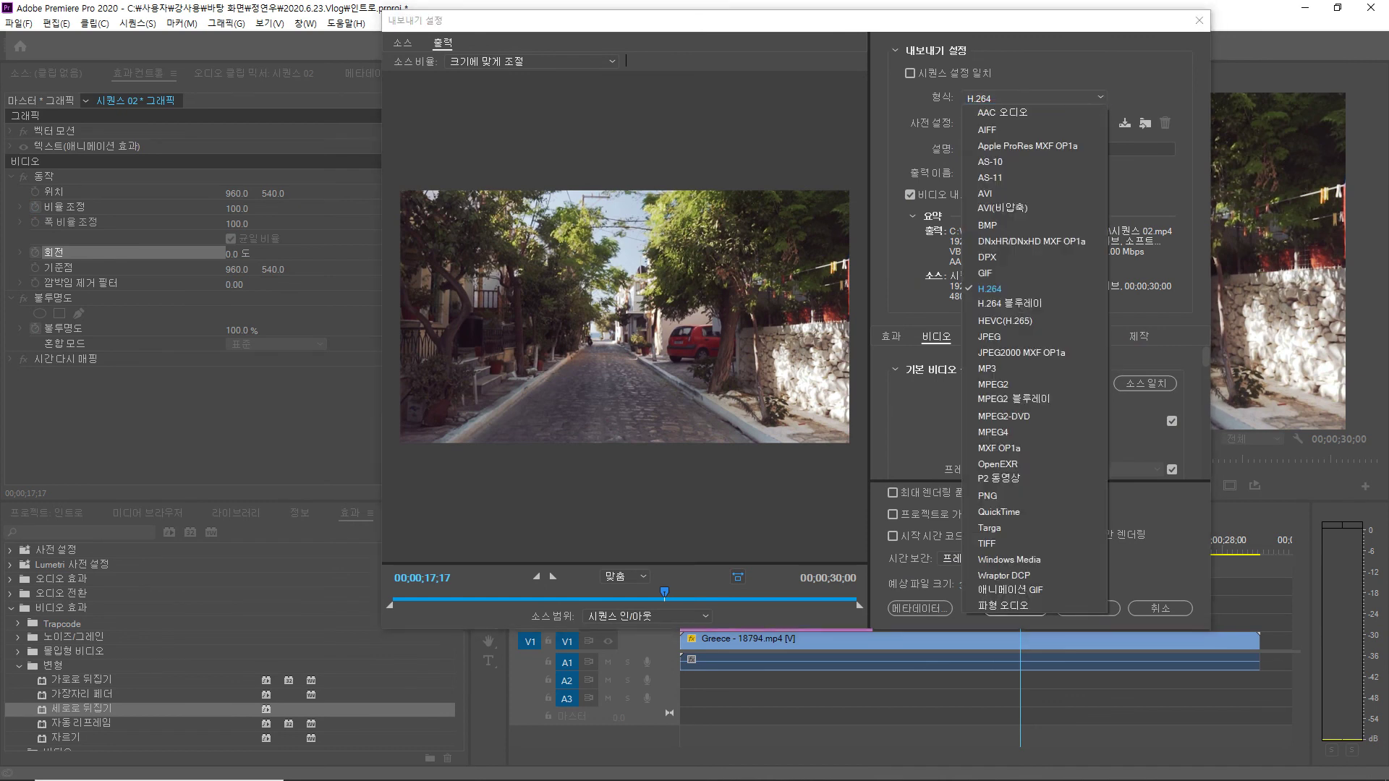
click(992, 289)
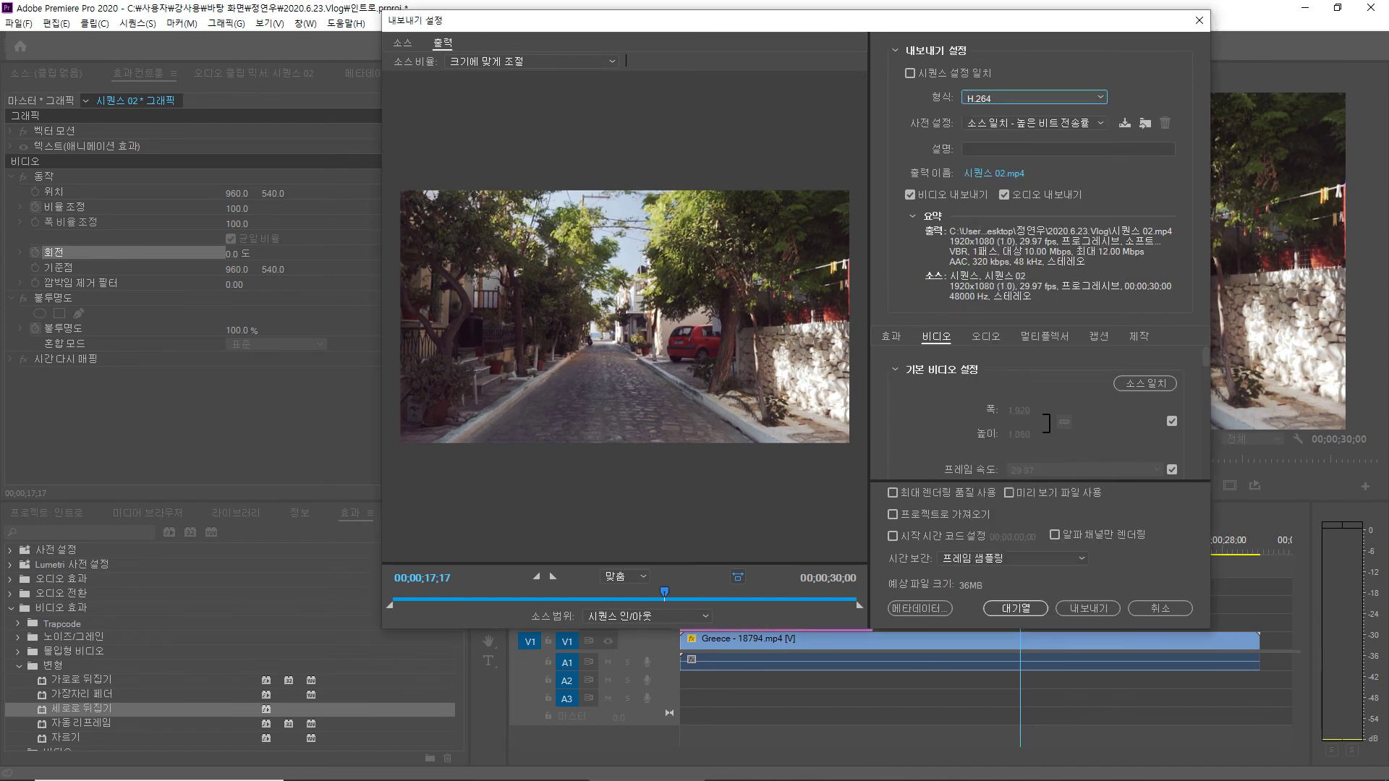
- Name the output file 인트로.mp4 in the 2020.6.23.Vlog folder and export the video
click(994, 174)
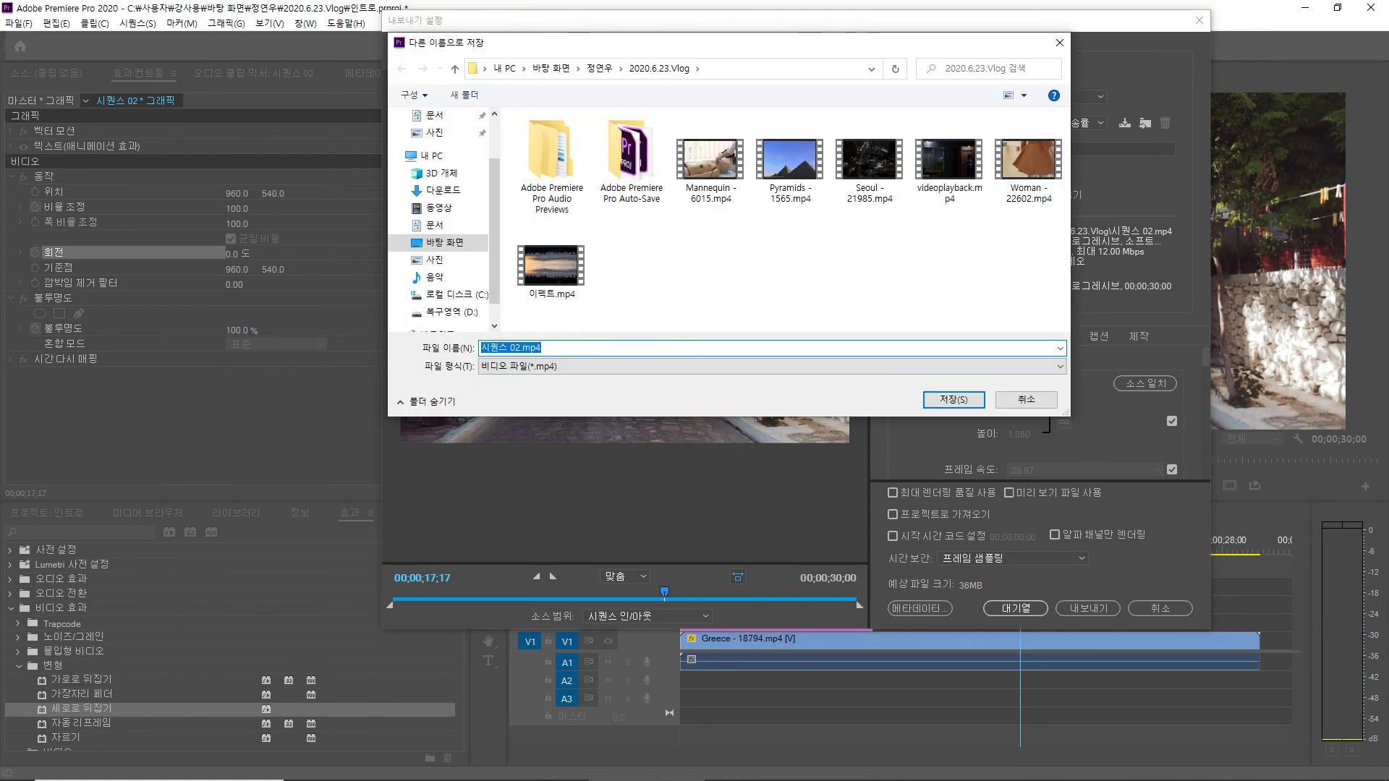
drag(521, 348, 481, 348)
text(인트로)
key(Return)
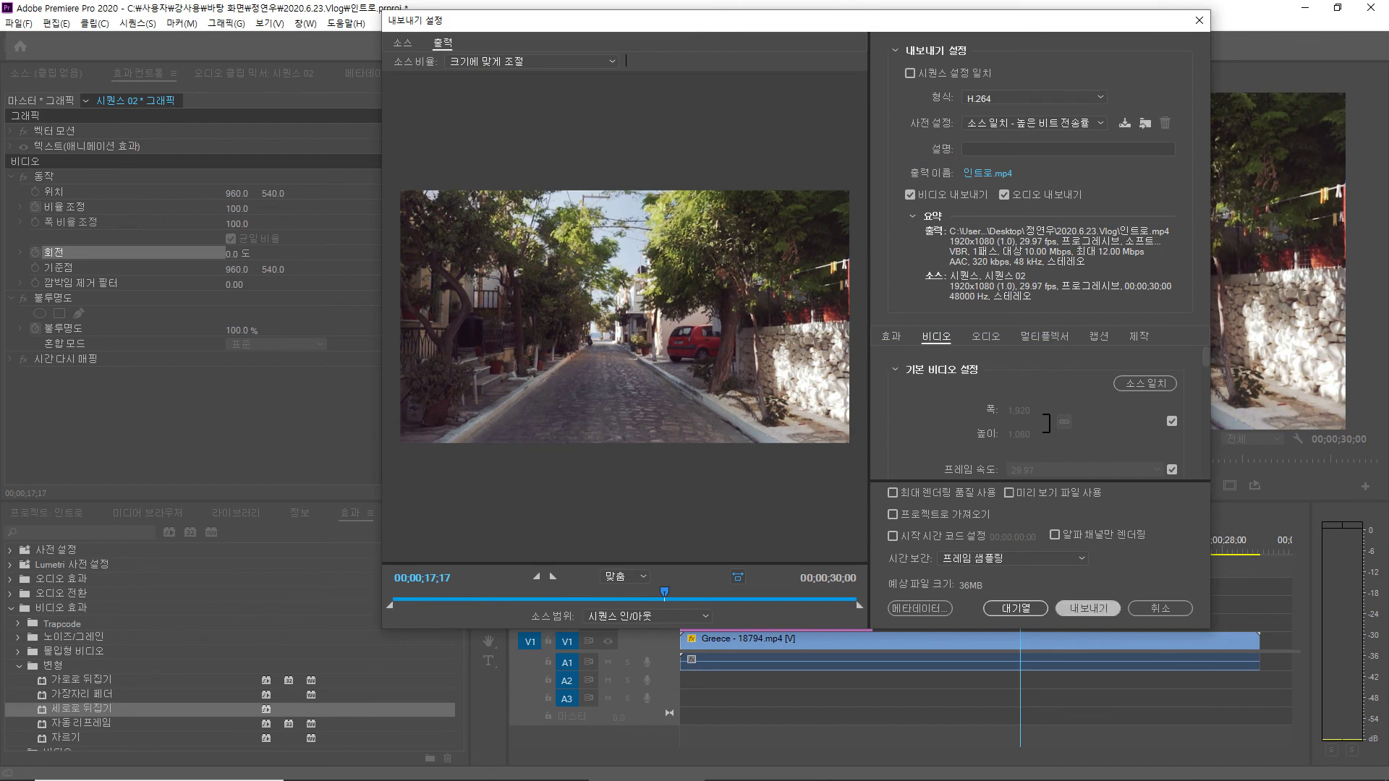
click(1087, 608)
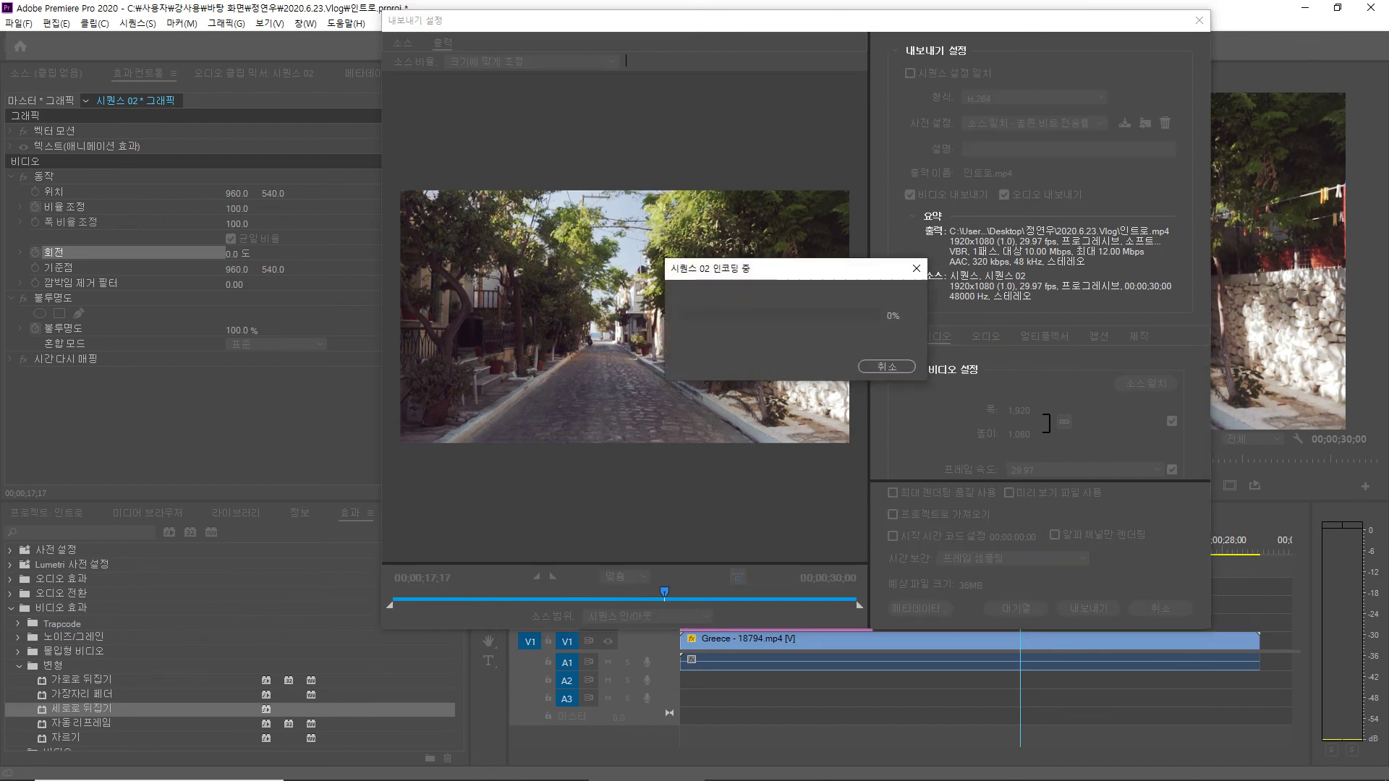